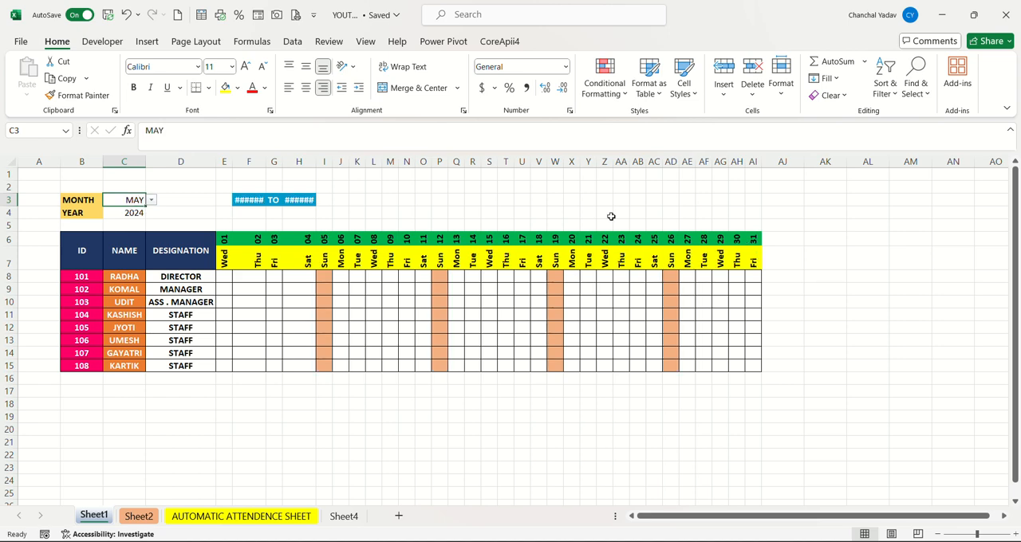
Enter the label MONTH in cell A3 of the AUTOMATIC ATTENDENCE SHEET.
left_click(294, 518)
left_click(44, 200)
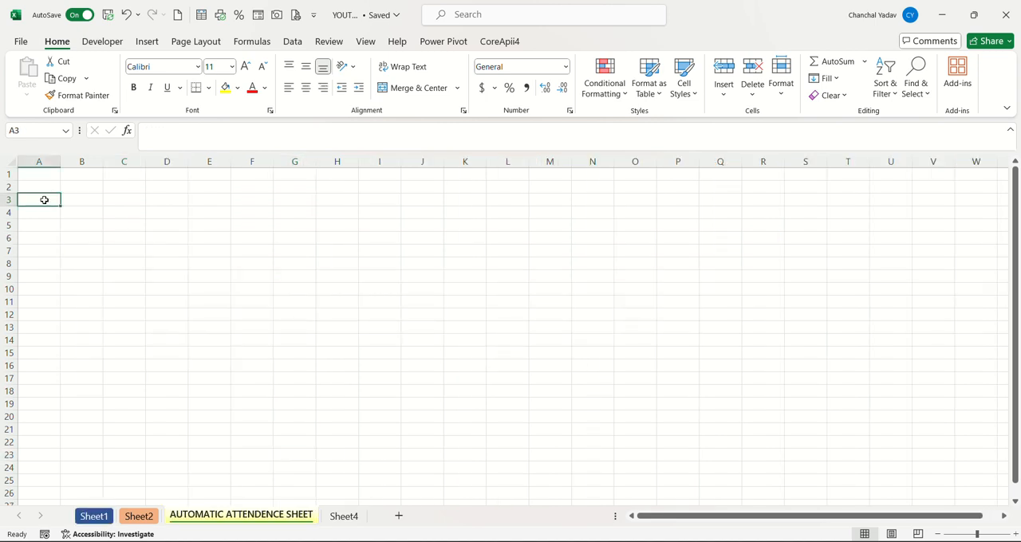
double_click(44, 201)
type("MONTH")
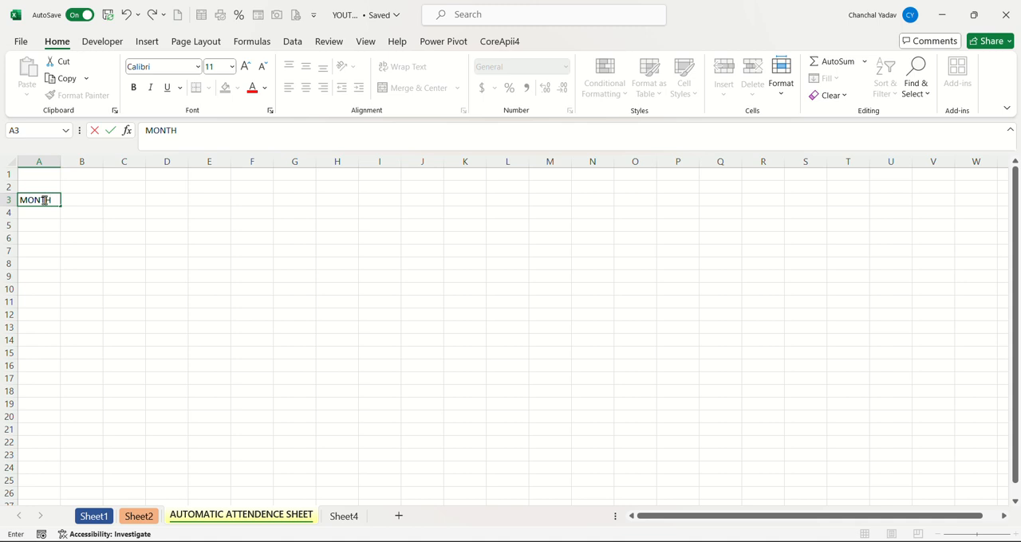
key("Tab")
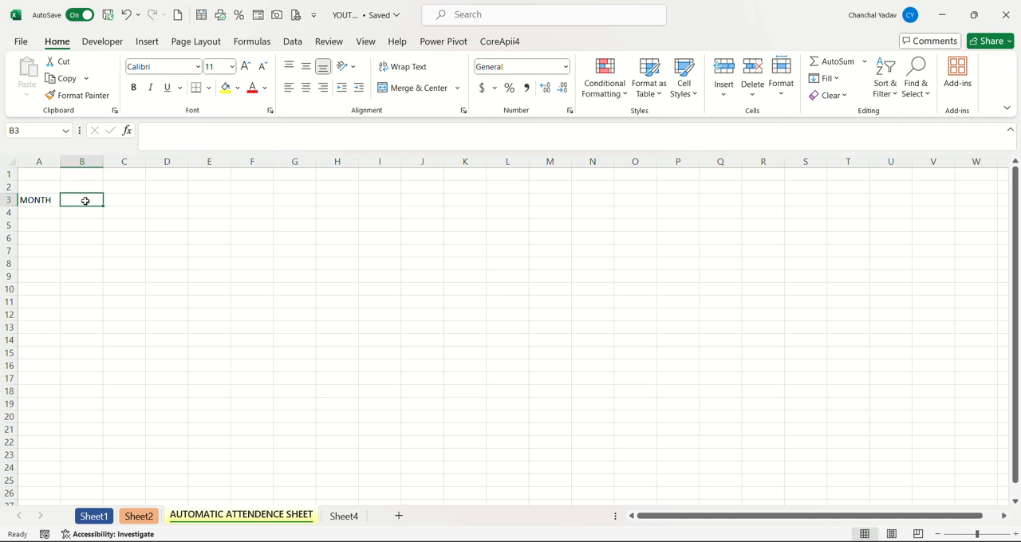
List the months in Sheet4 from D5 to D16, entering JAN and FEB and filling the series down to DEC.
left_click(346, 517)
left_click(155, 224)
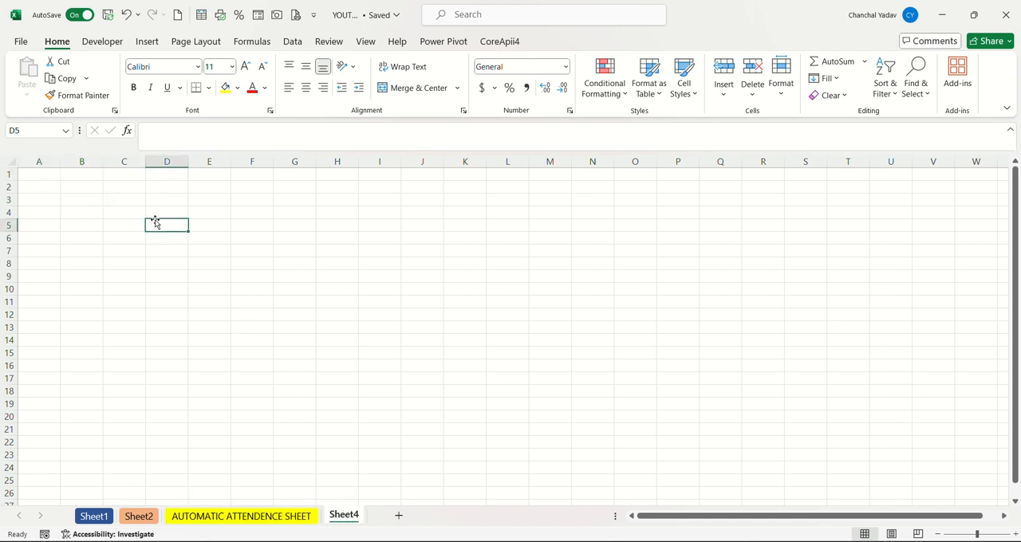
type("JAN")
key("Return")
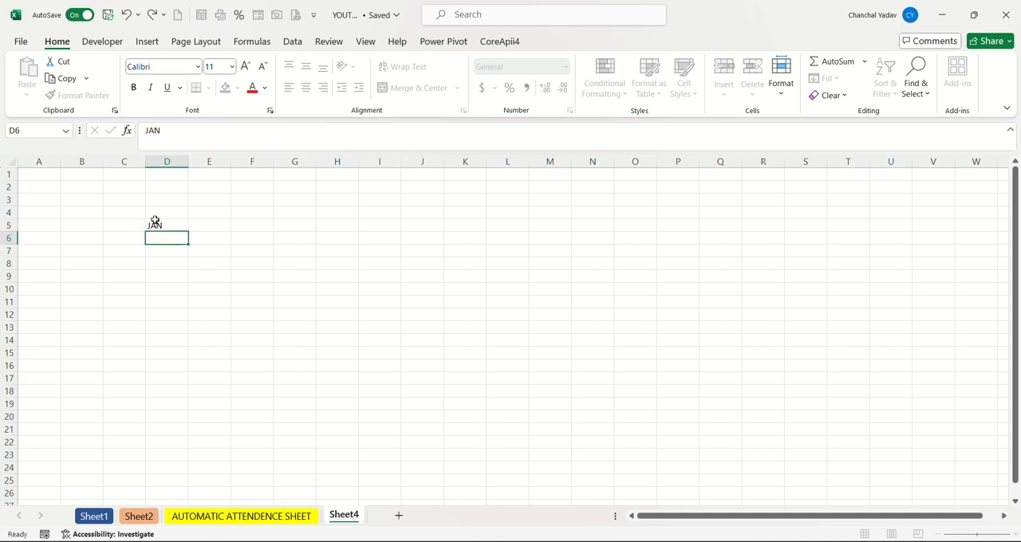
type("FEB")
left_click(167, 216)
left_click_drag(160, 225, 192, 372)
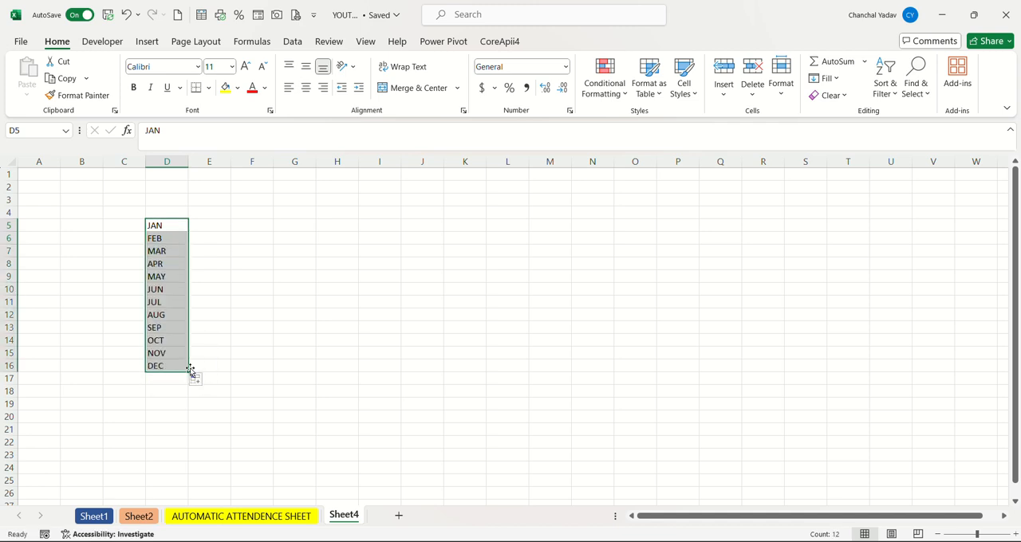
left_click(252, 374)
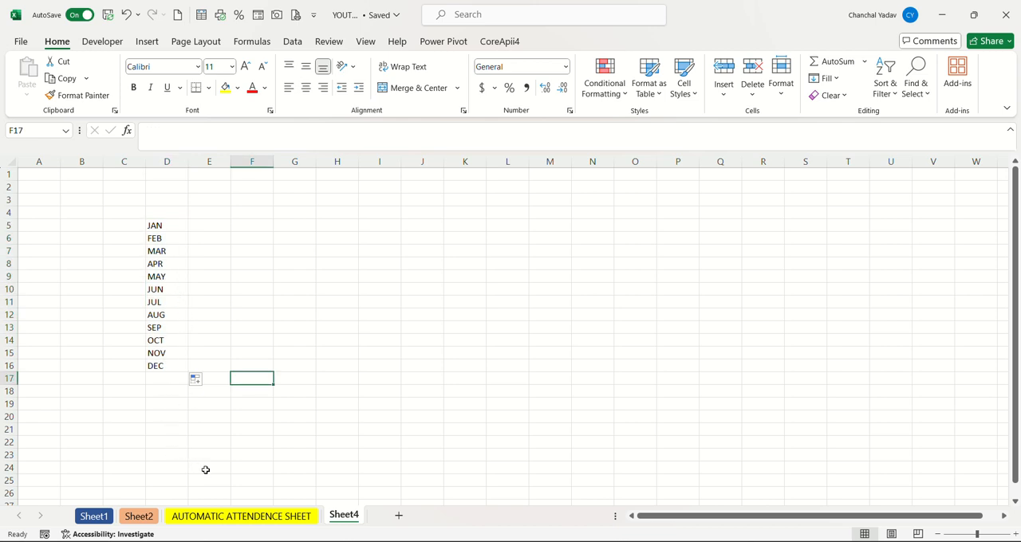
Add a list data validation to cell B3 of the AUTOMATIC ATTENDENCE SHEET with the source =Sheet4!$D$5:$D$16.
left_click(212, 518)
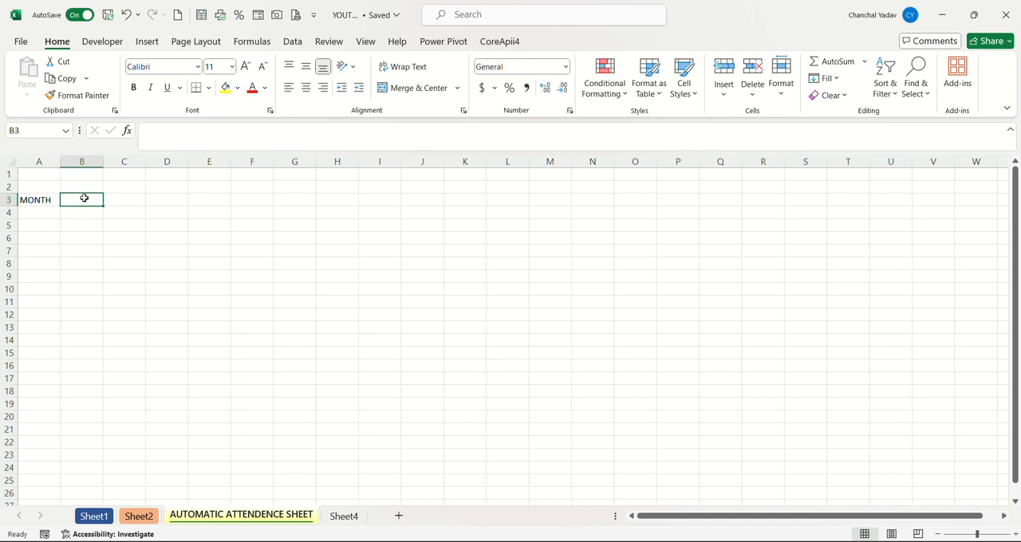
left_click(289, 45)
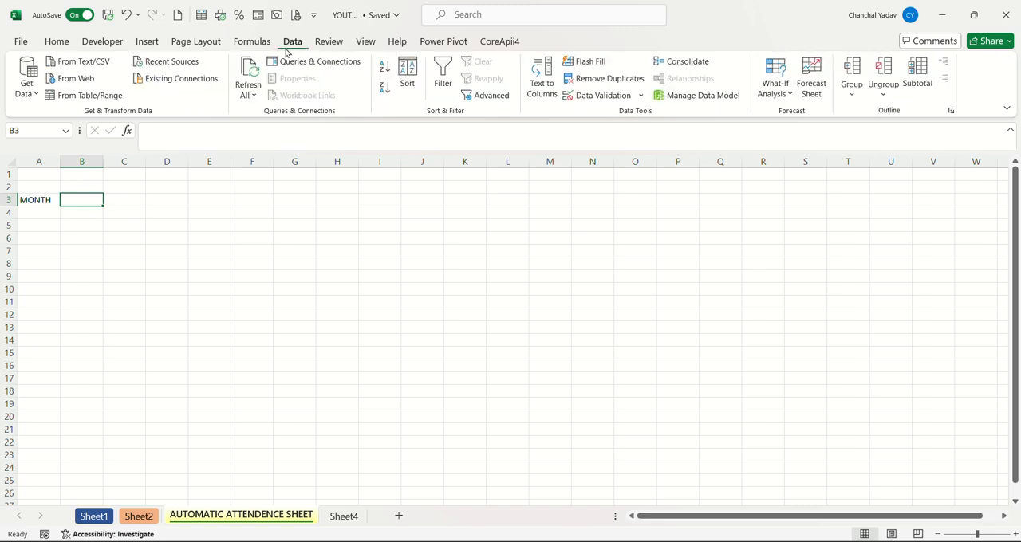
left_click(582, 97)
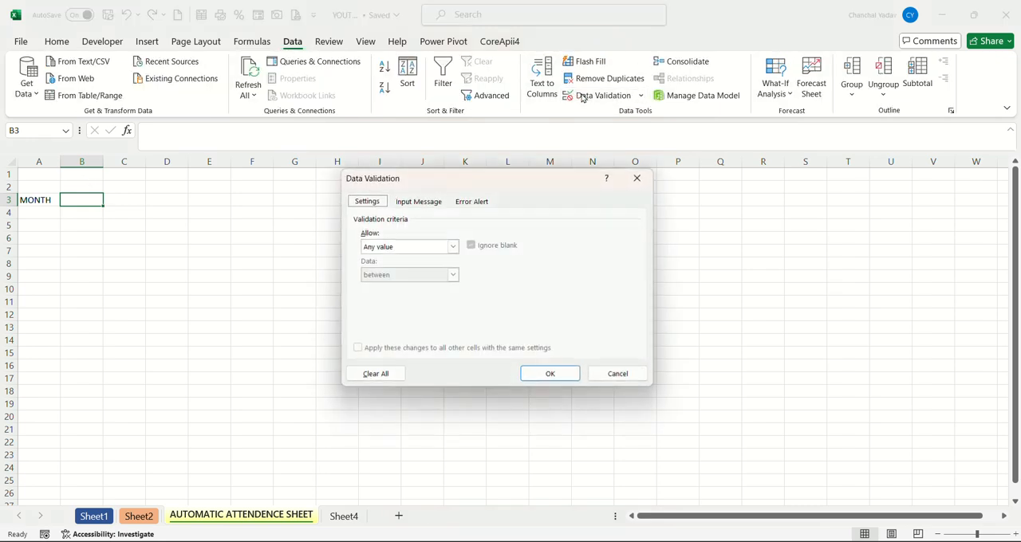
left_click(452, 247)
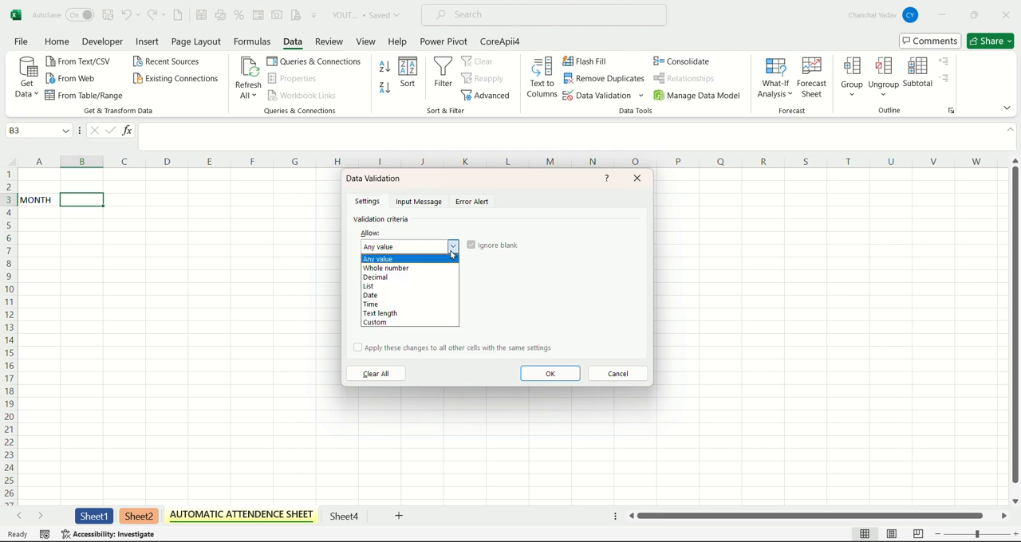
left_click(393, 287)
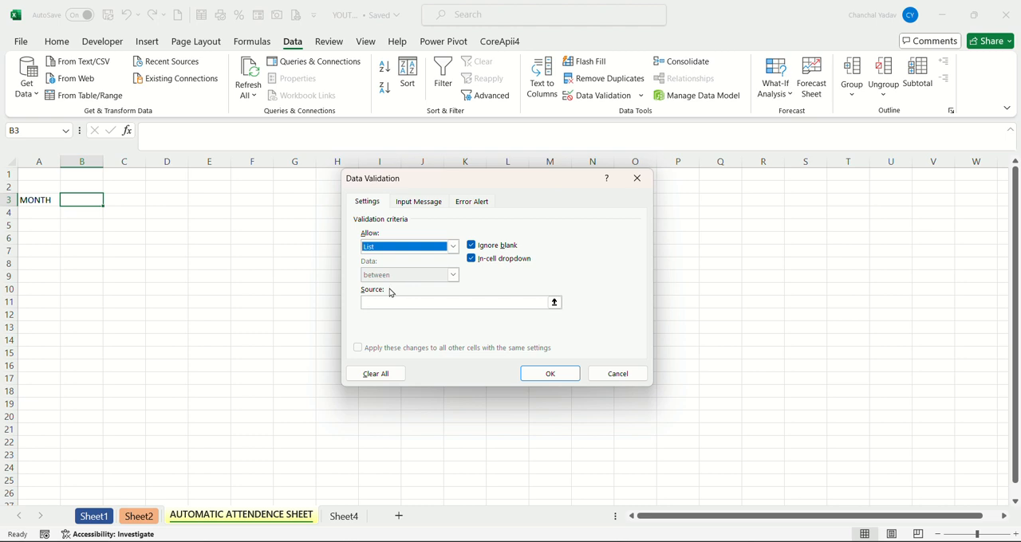
left_click(370, 301)
left_click(369, 301)
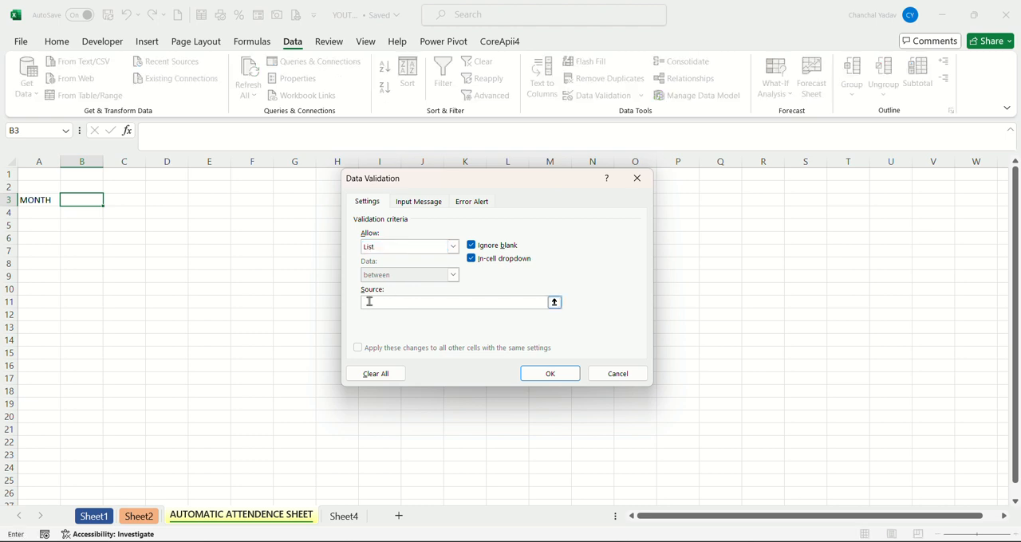
left_click(344, 521)
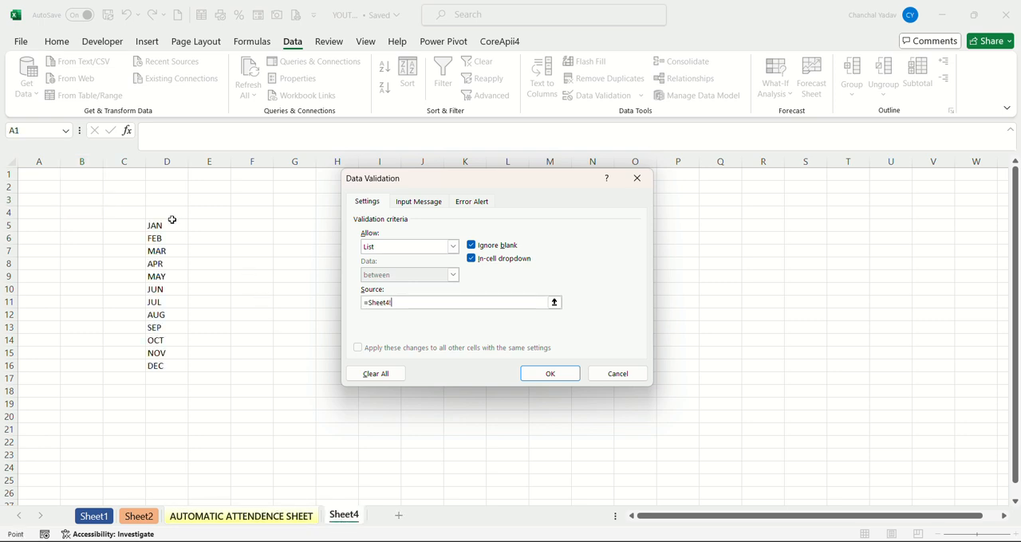
left_click_drag(166, 225, 159, 364)
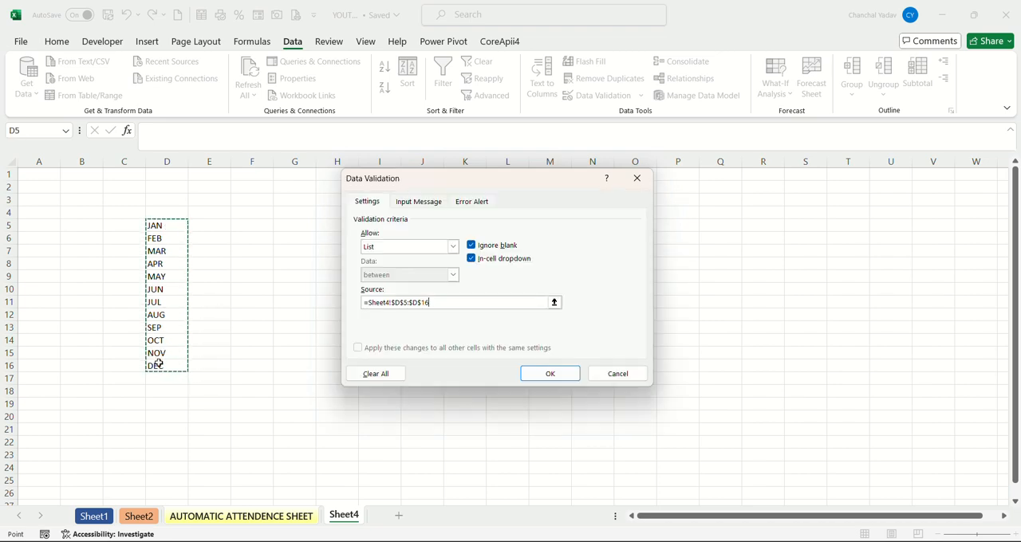
left_click(528, 375)
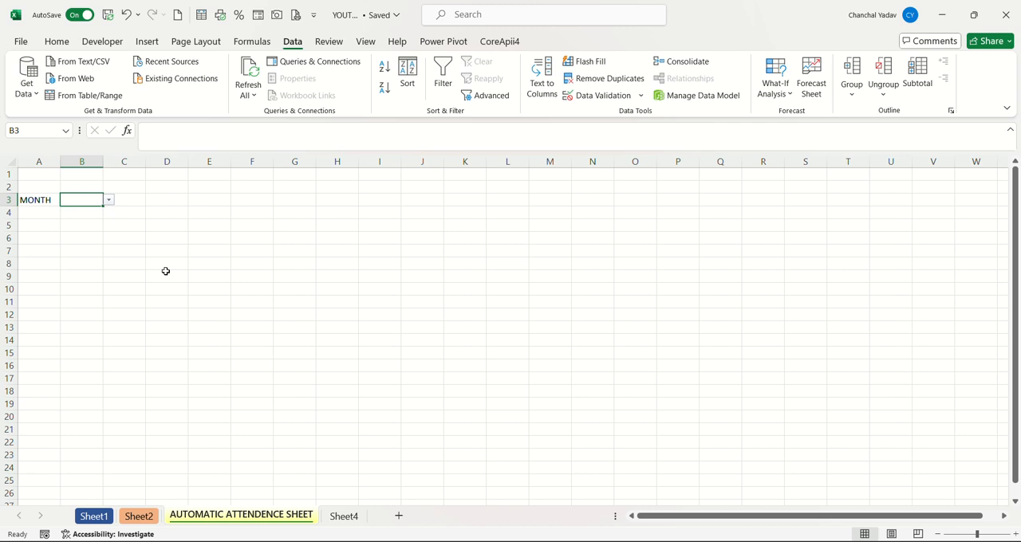
Test the month dropdown in B3 by choosing JAN, SEP and finally MAY.
left_click(109, 200)
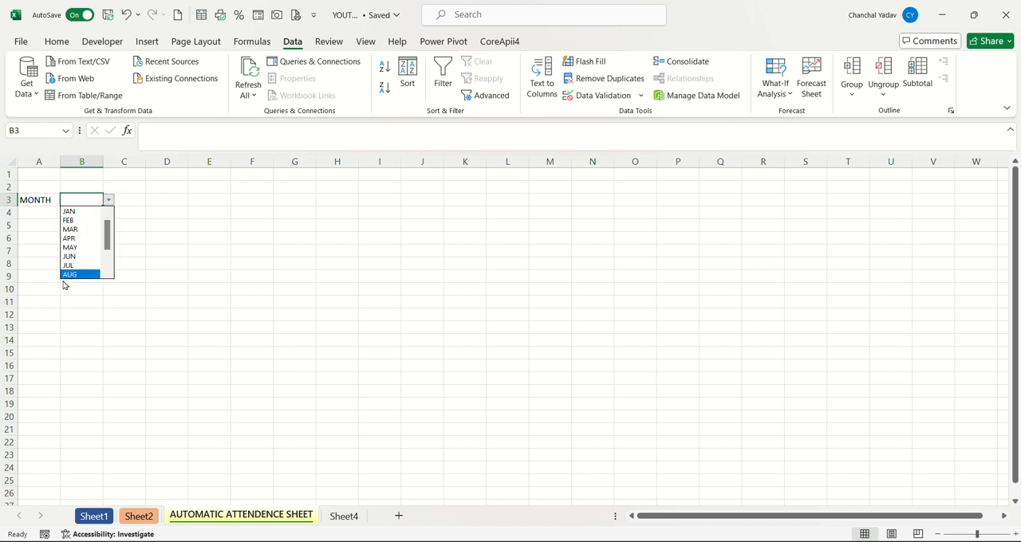
left_click(78, 212)
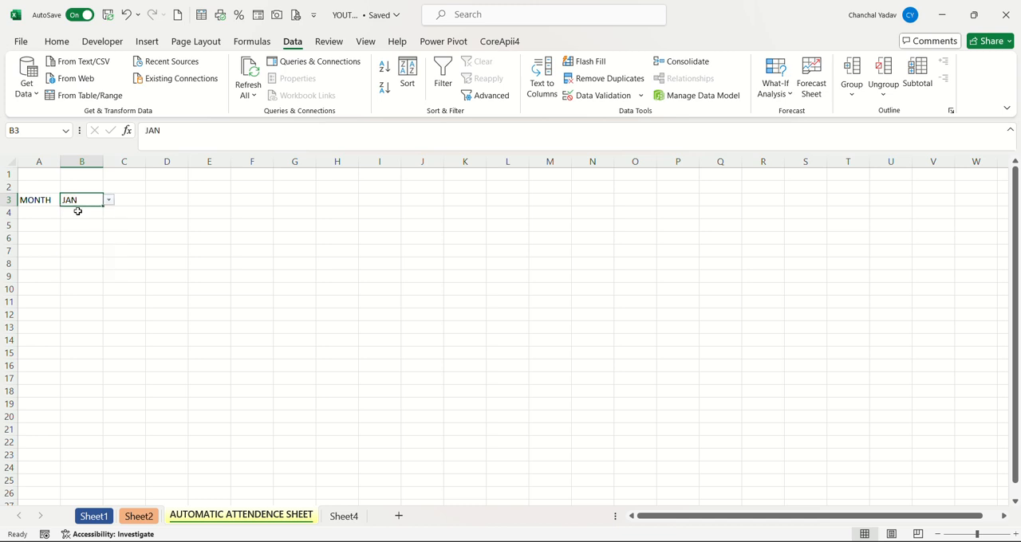
left_click(109, 200)
key("Escape")
left_click(108, 201)
left_click(69, 265)
left_click(110, 200)
left_click(88, 199)
left_click(109, 200)
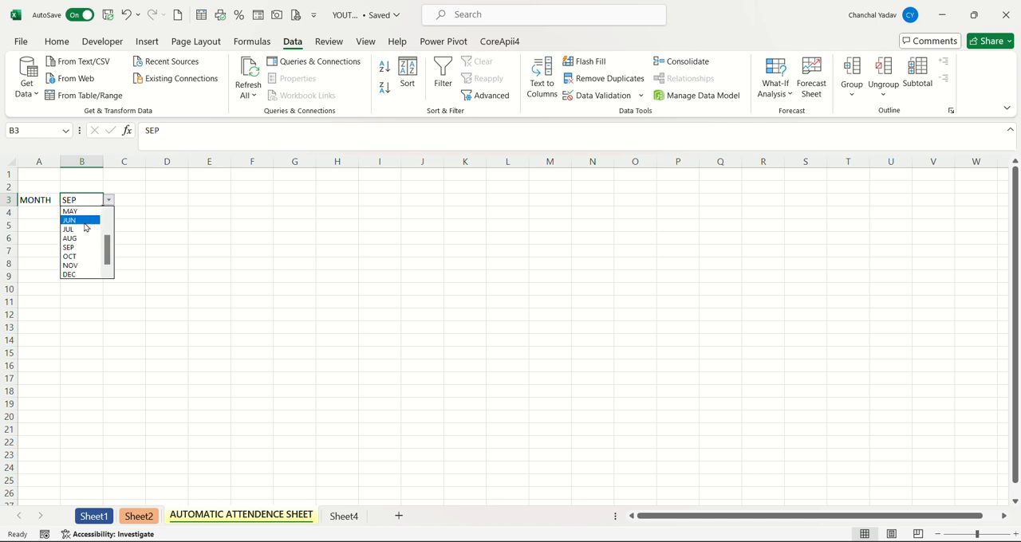
left_click(80, 211)
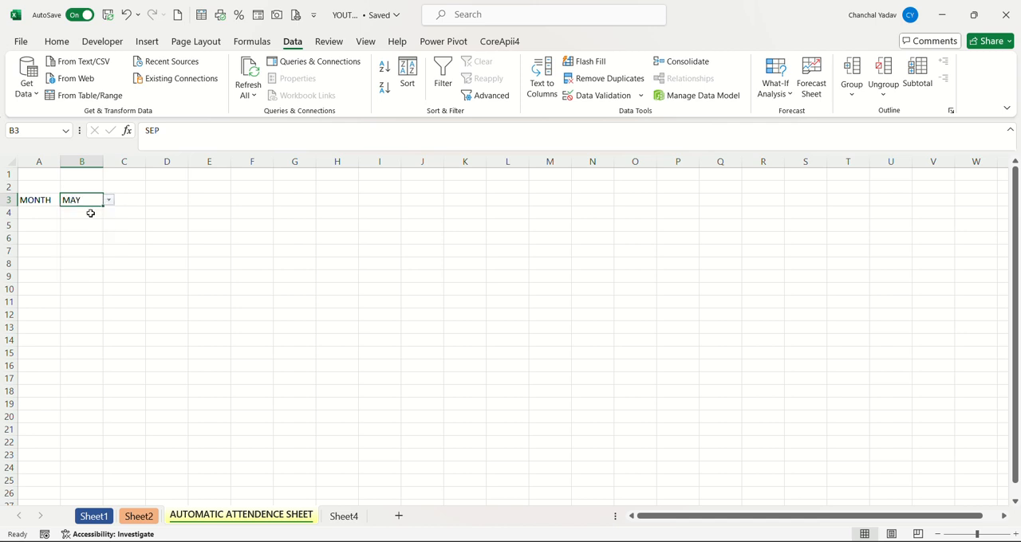
Enter the formula =DATEVALUE("1"&B3&"2024") in cell D3 to build the first date of the chosen month.
left_click(160, 200)
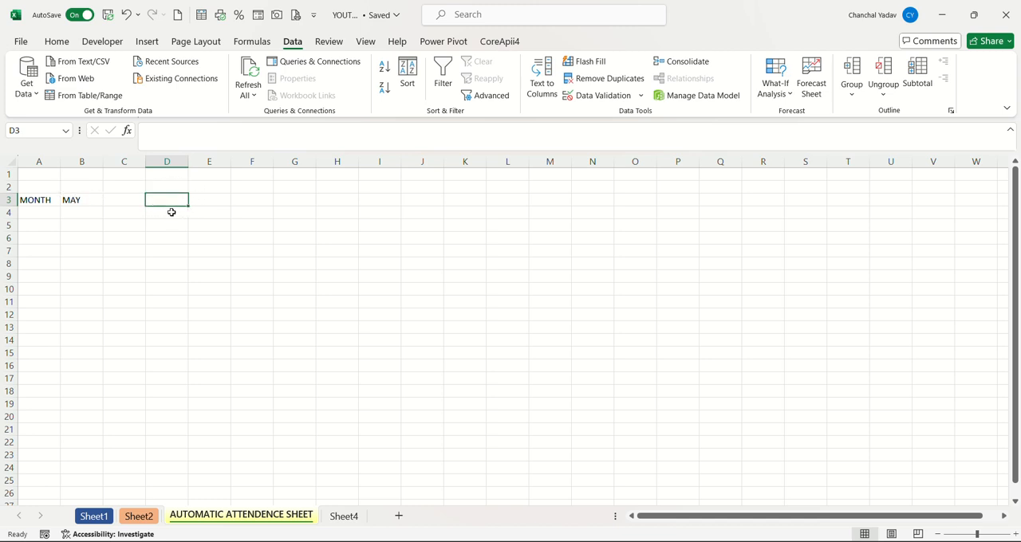
type("Y")
type("=DATEVALU")
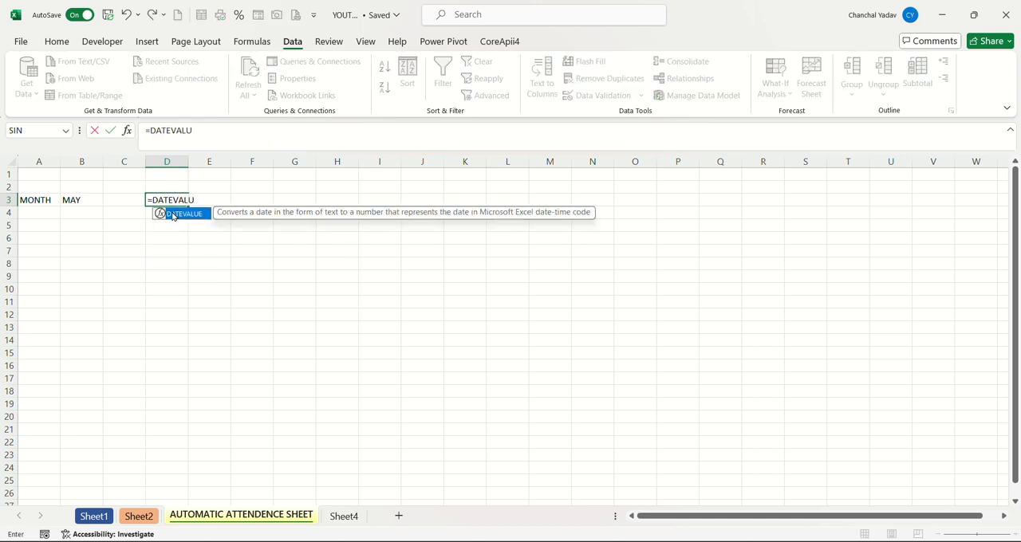
type("E")
double_click(172, 213)
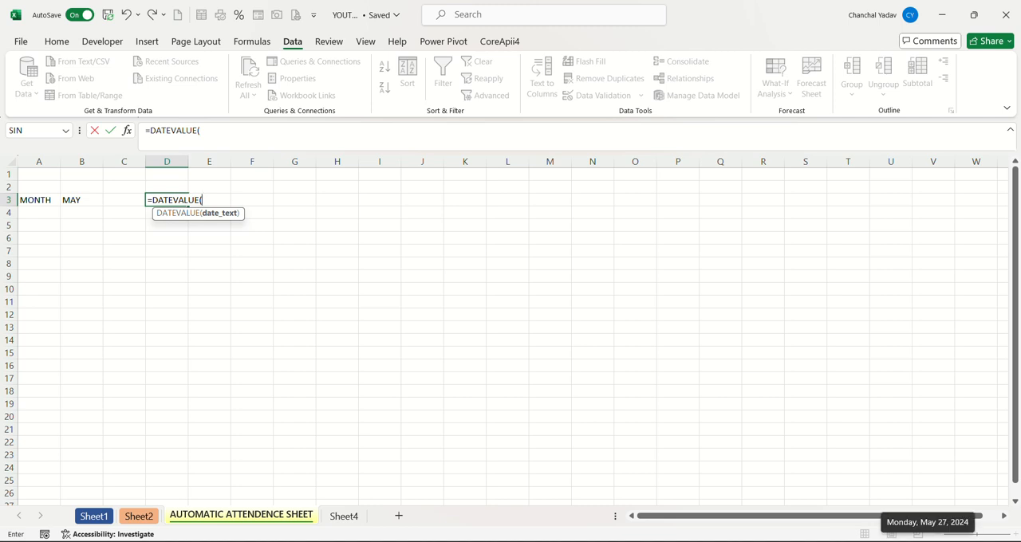
type("\"1")
type("\"&")
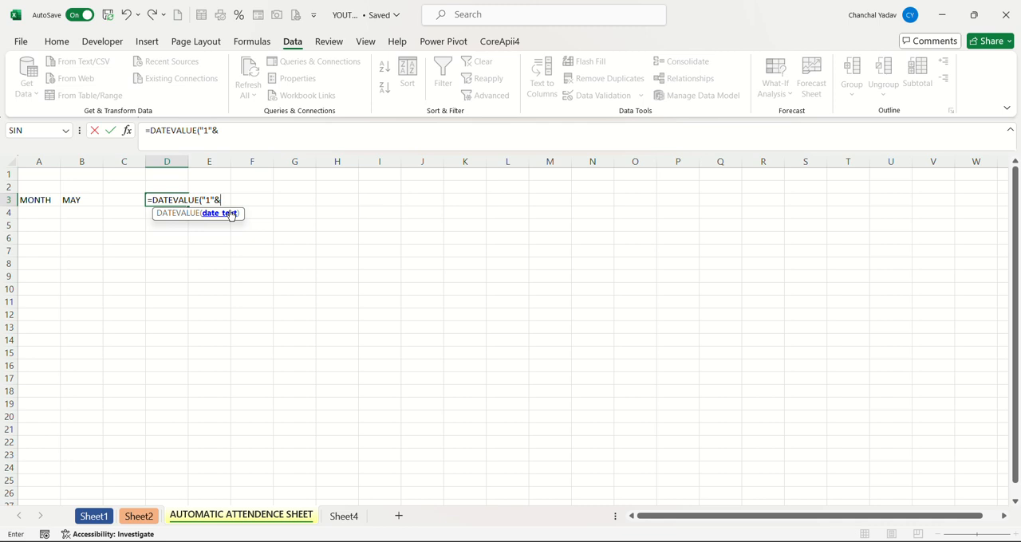
left_click(82, 198)
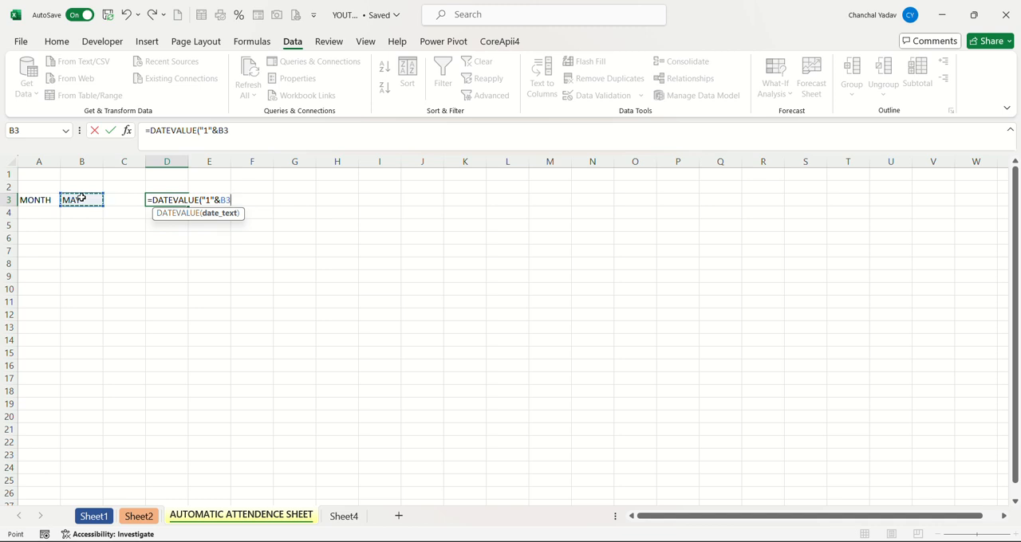
type("&\"2024\")")
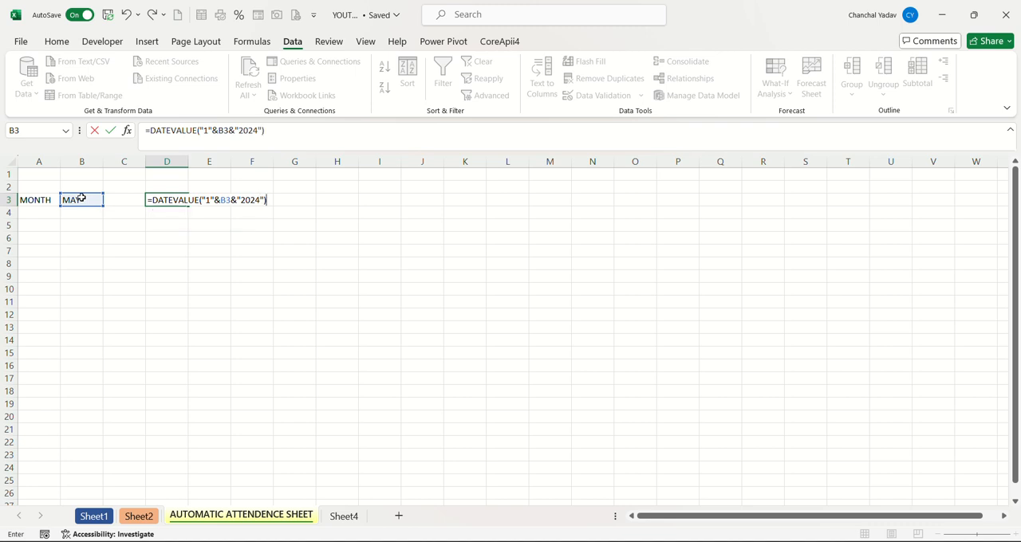
key("Return")
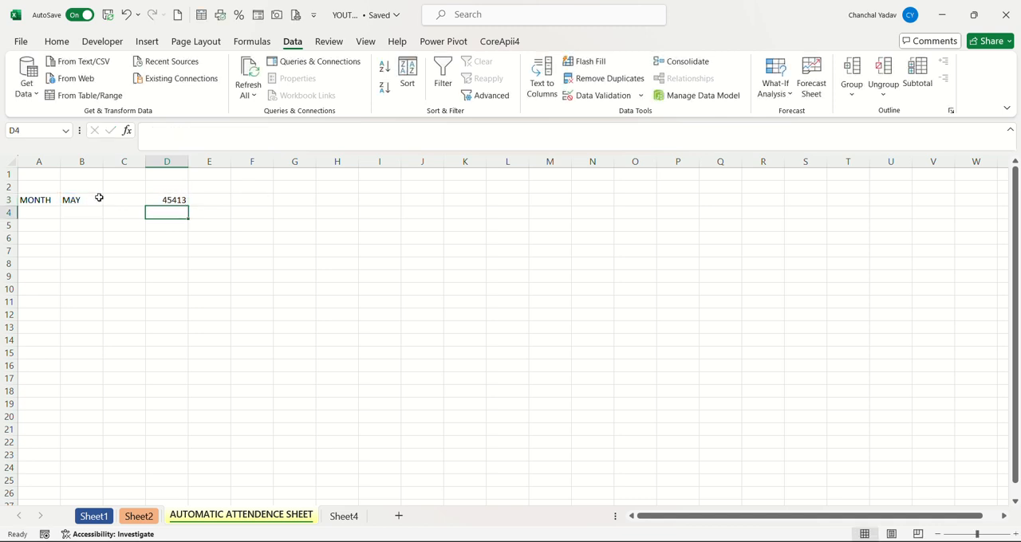
Format the DATEVALUE result in D3 as a day-month-year date with an abbreviated month name.
left_click(168, 196)
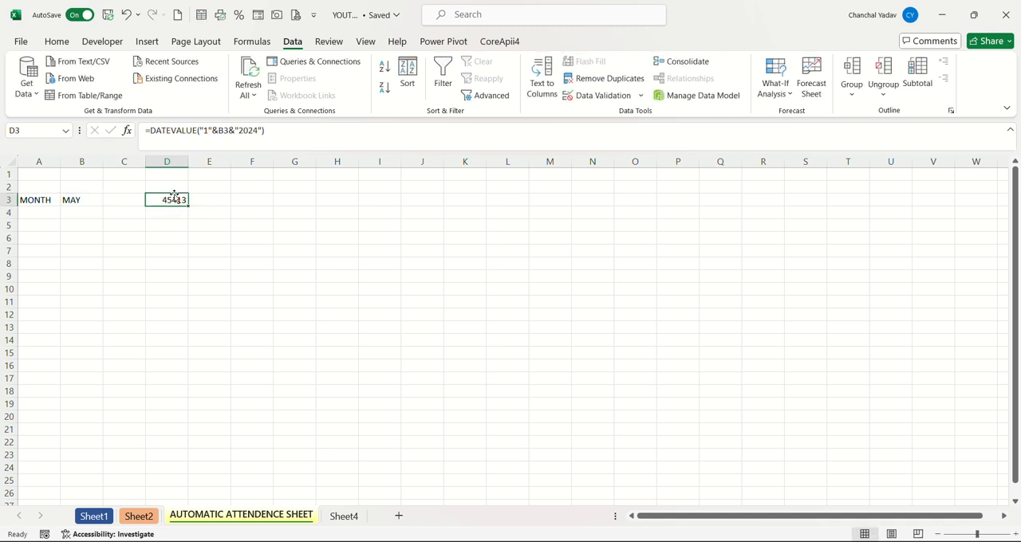
left_click(57, 40)
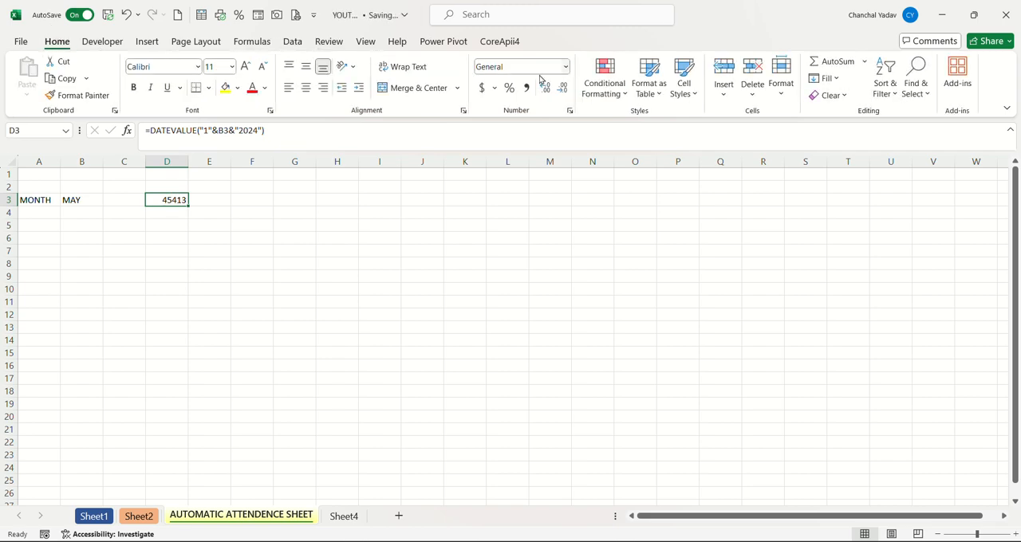
left_click(565, 67)
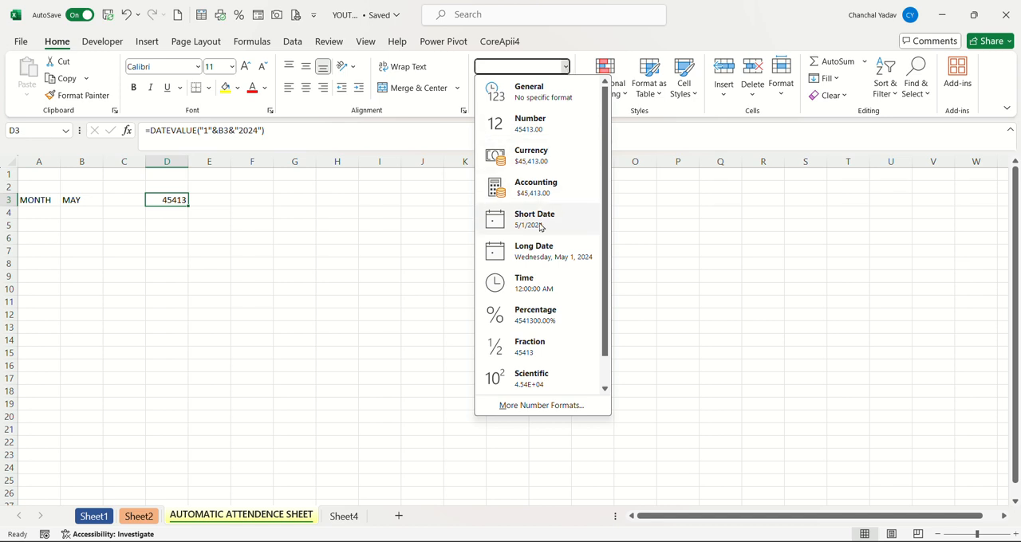
left_click(306, 252)
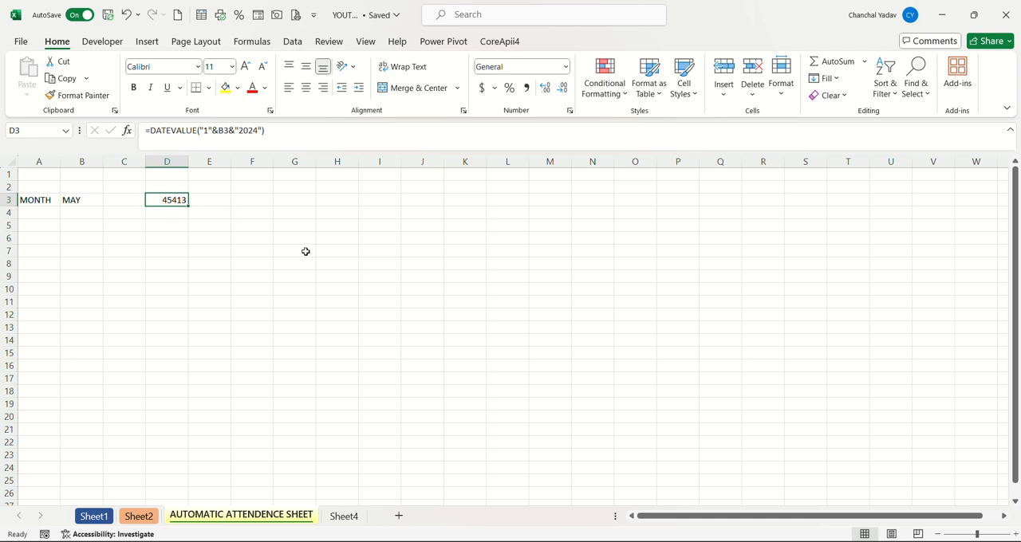
key("ctrl+shift+3")
left_click(252, 200)
Test the date formula by choosing JUL and then SEP from the month dropdown in B3.
left_click(95, 201)
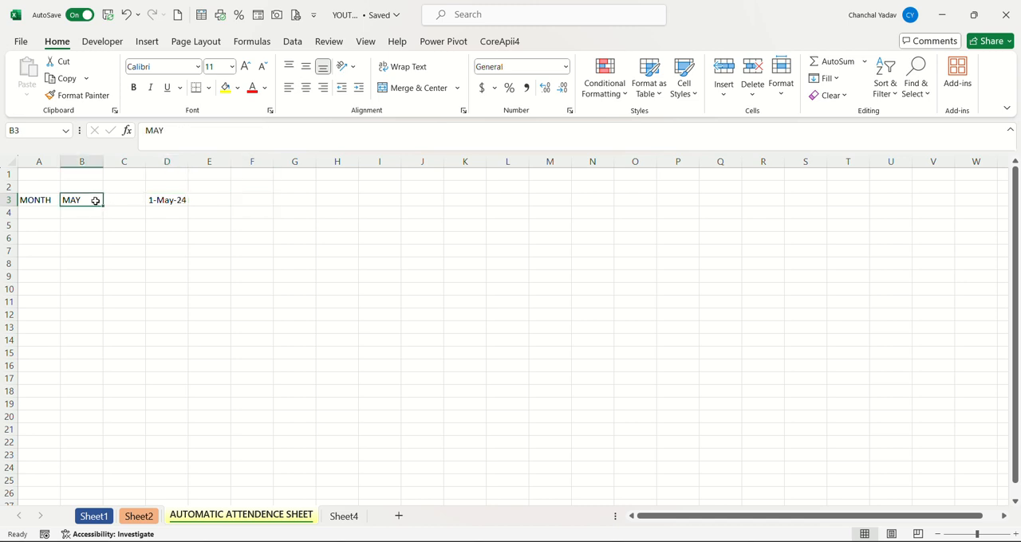
left_click(109, 201)
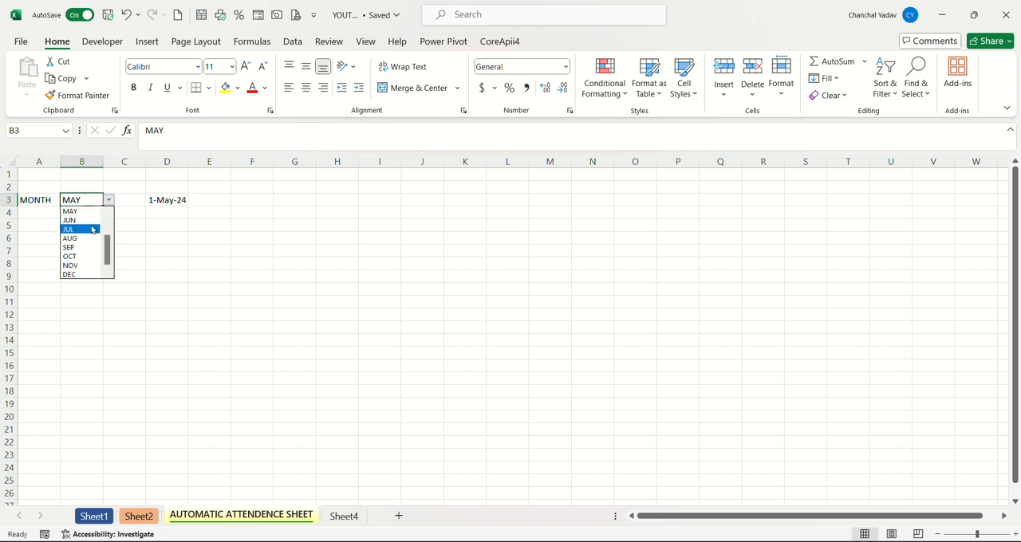
left_click(91, 232)
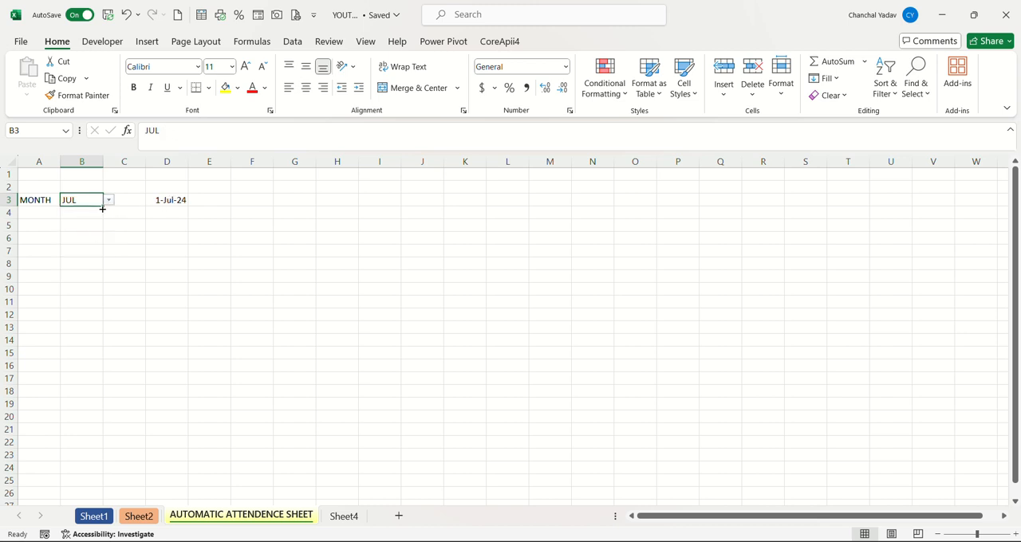
left_click(109, 202)
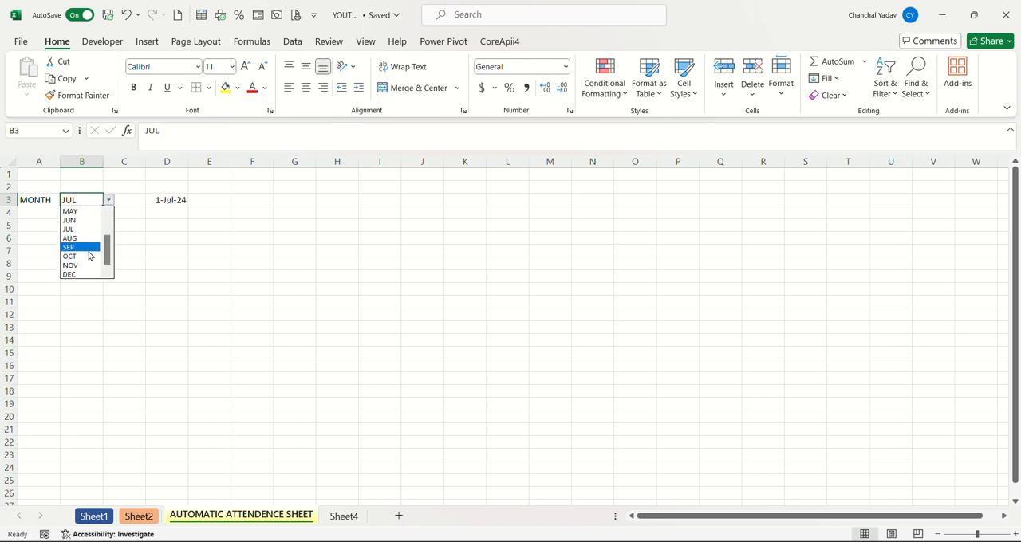
left_click(91, 255)
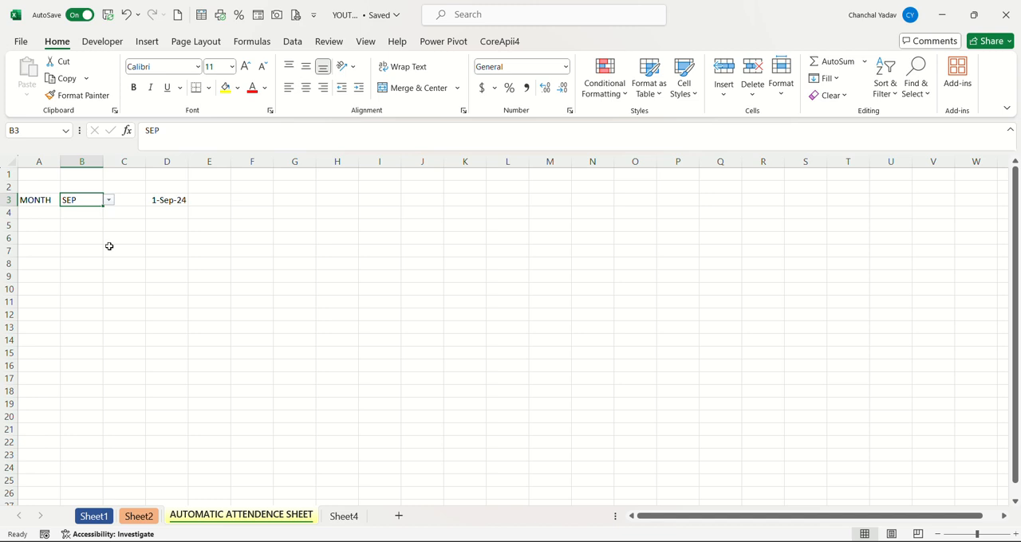
Enter =EOMONTH(D3,0) in cell F3 for the month's last date and format it as a day-month-year date with abbreviated month.
left_click(240, 202)
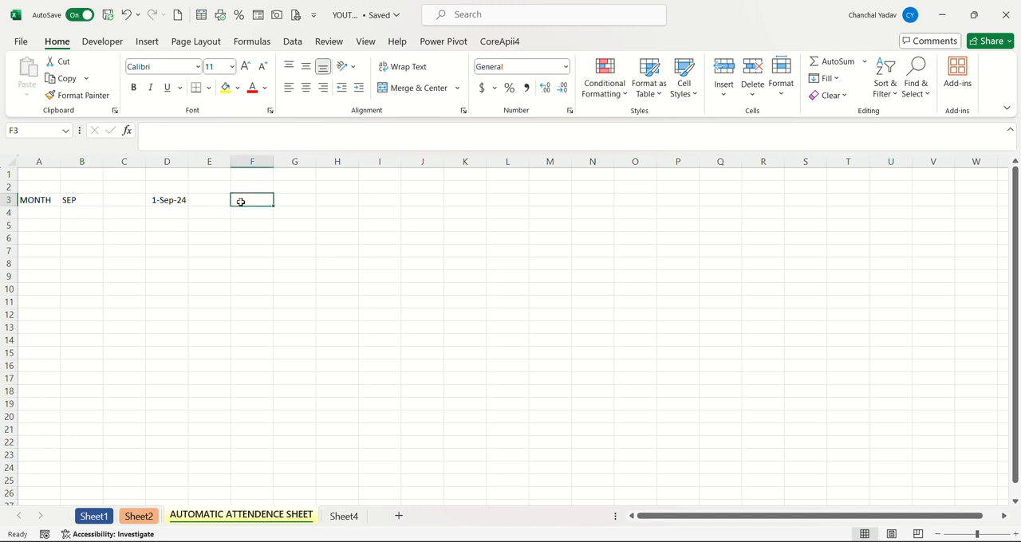
type("=")
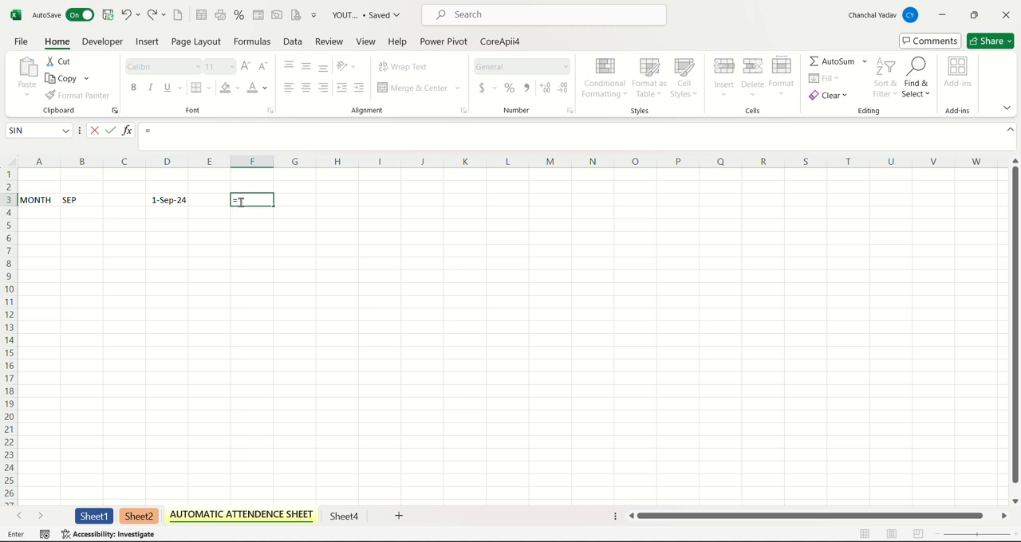
type("EOM")
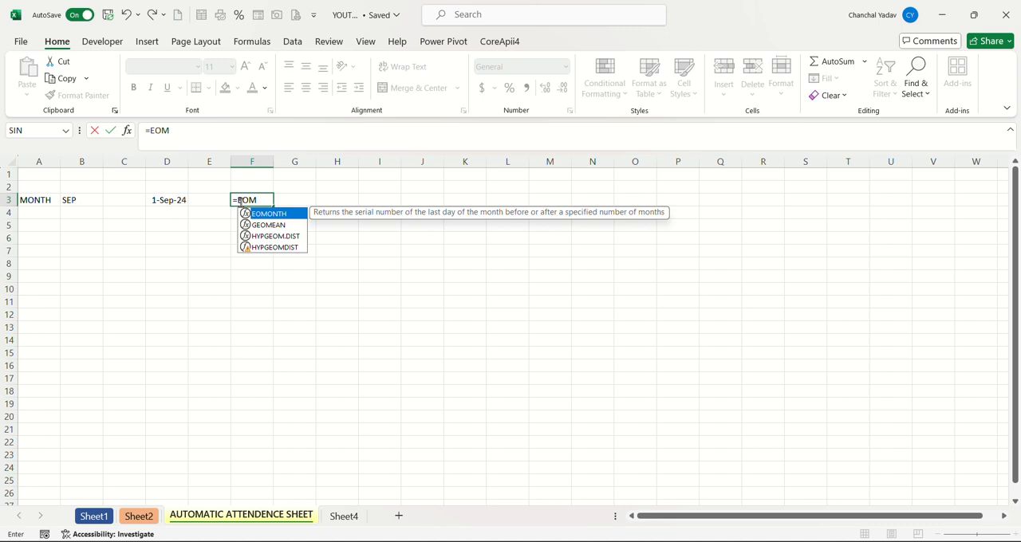
key("Tab")
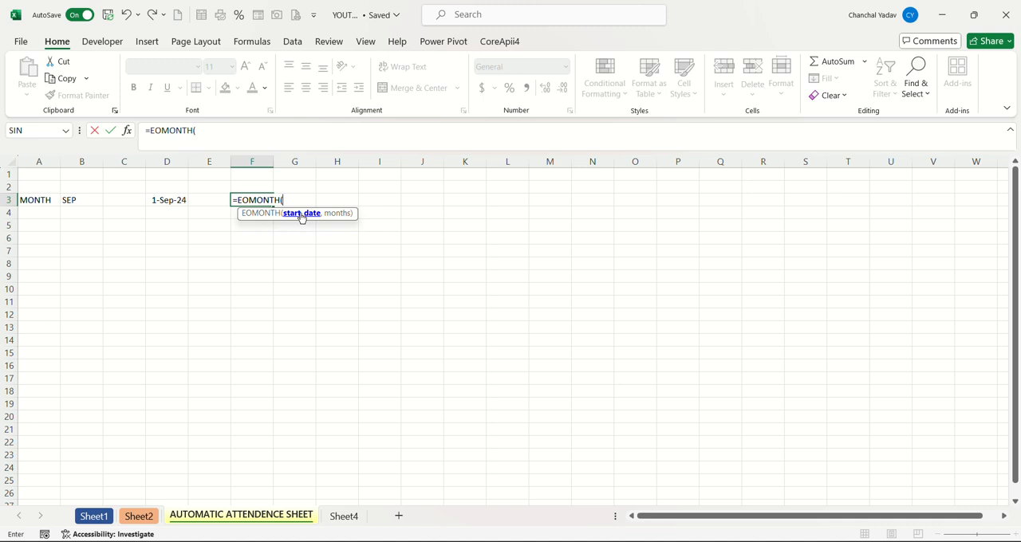
left_click(170, 199)
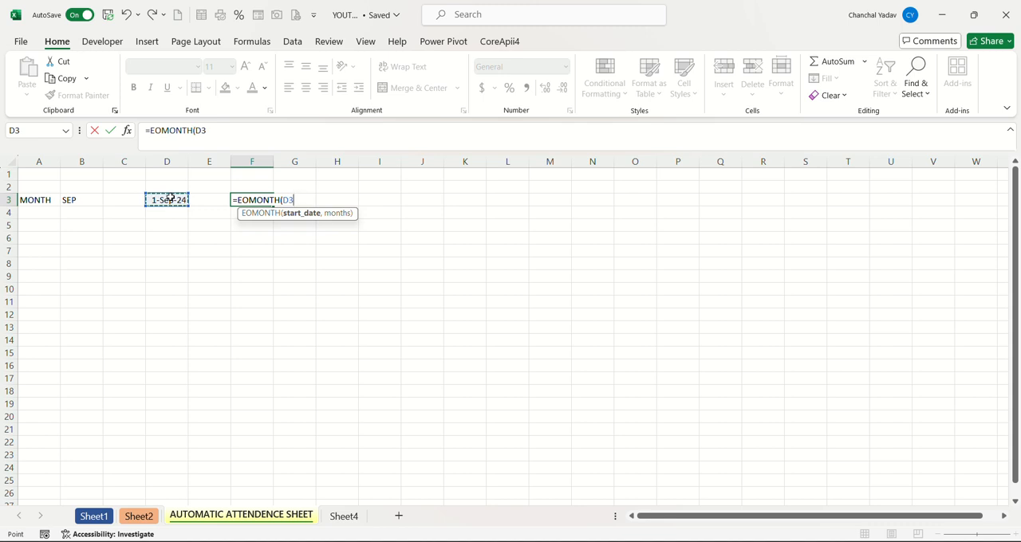
type(",0")
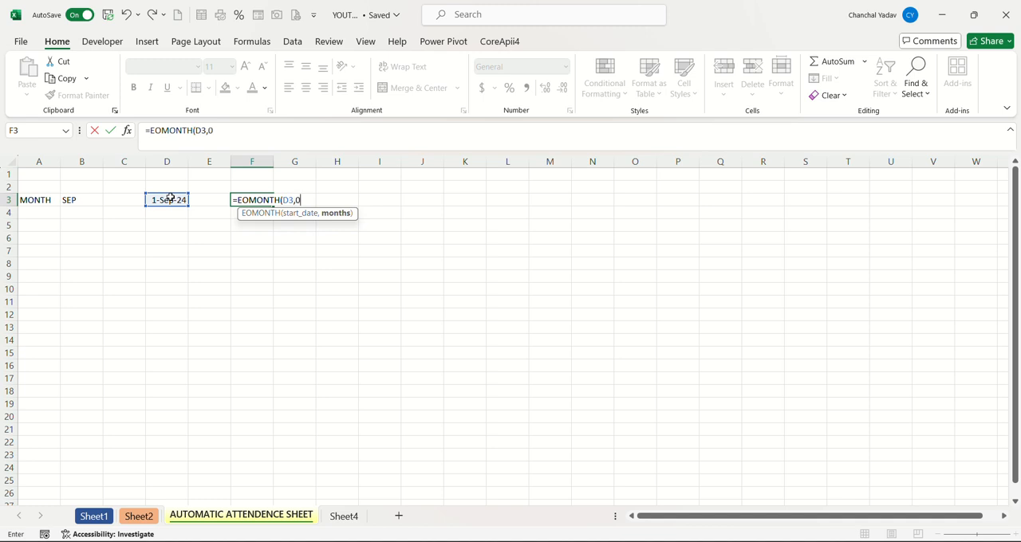
type(")")
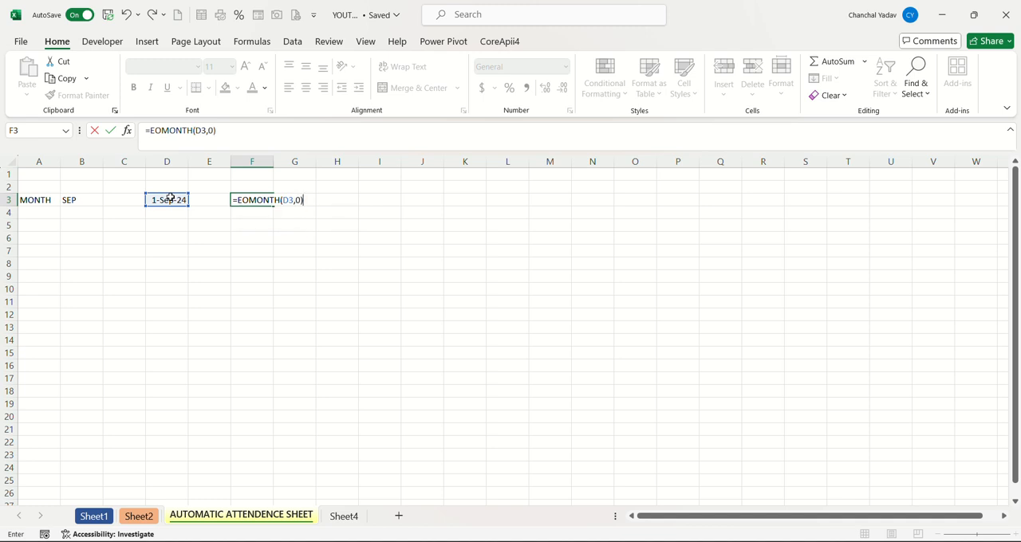
key("Return")
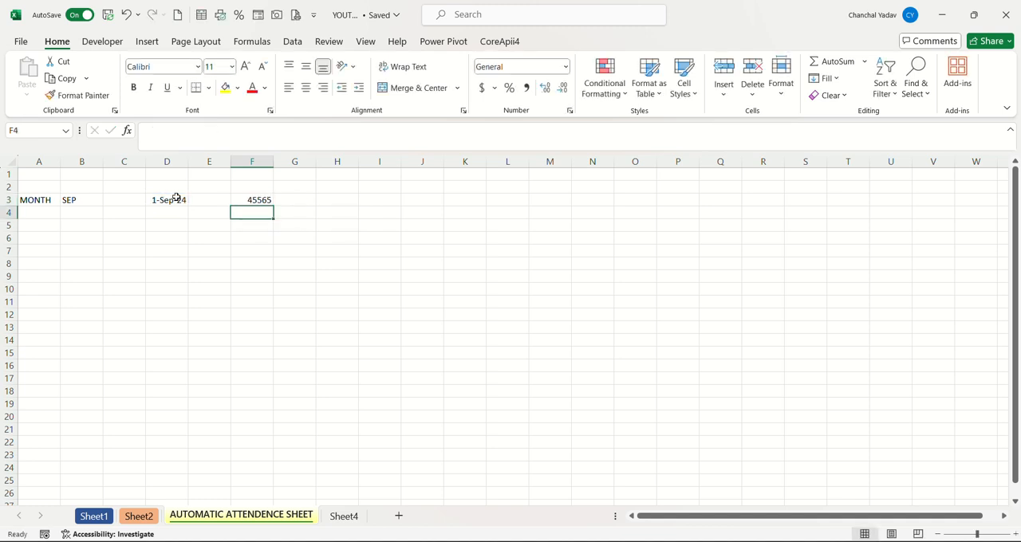
left_click(253, 200)
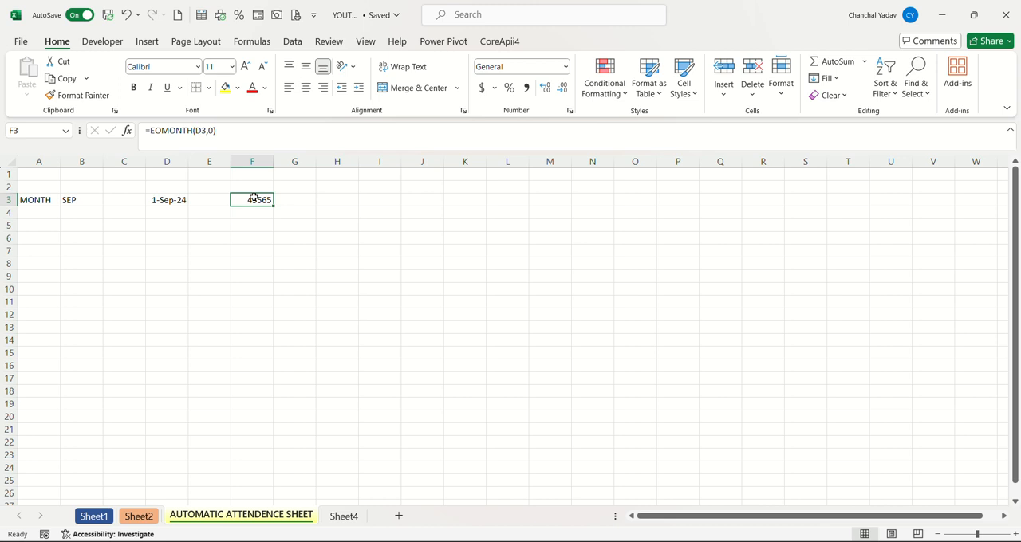
key("ctrl+shift+3")
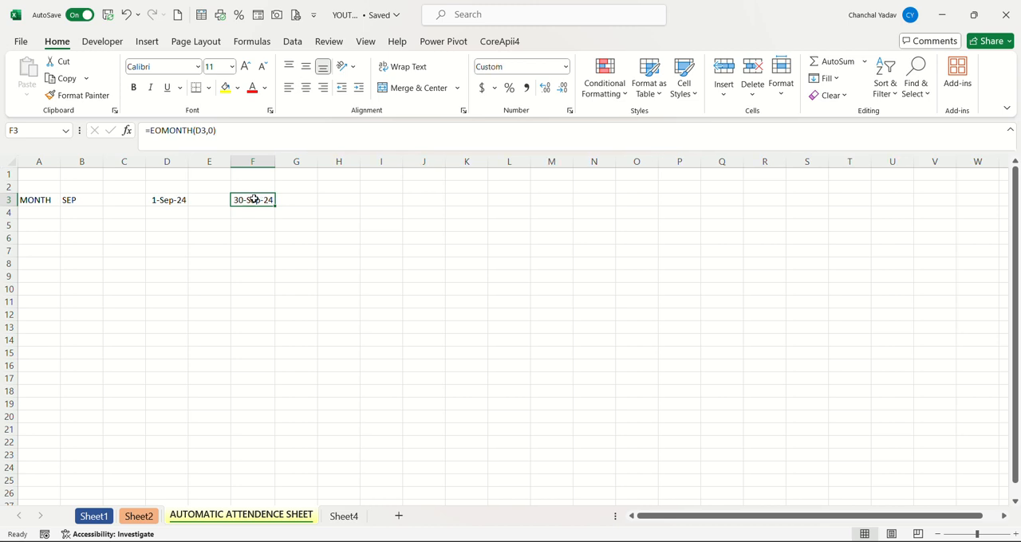
Set the month in B3 to MAY and autofit the width of column F to its date.
left_click(82, 198)
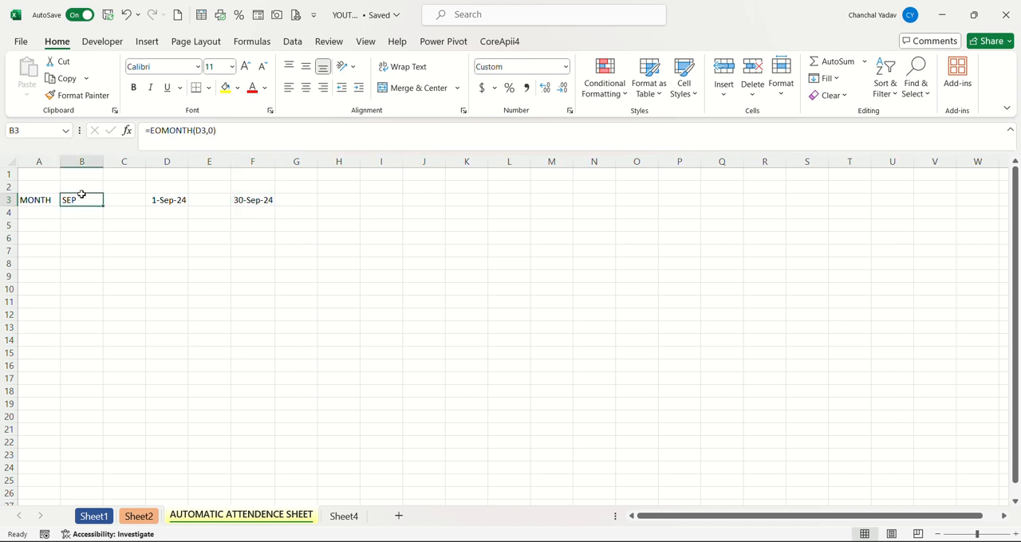
left_click(110, 201)
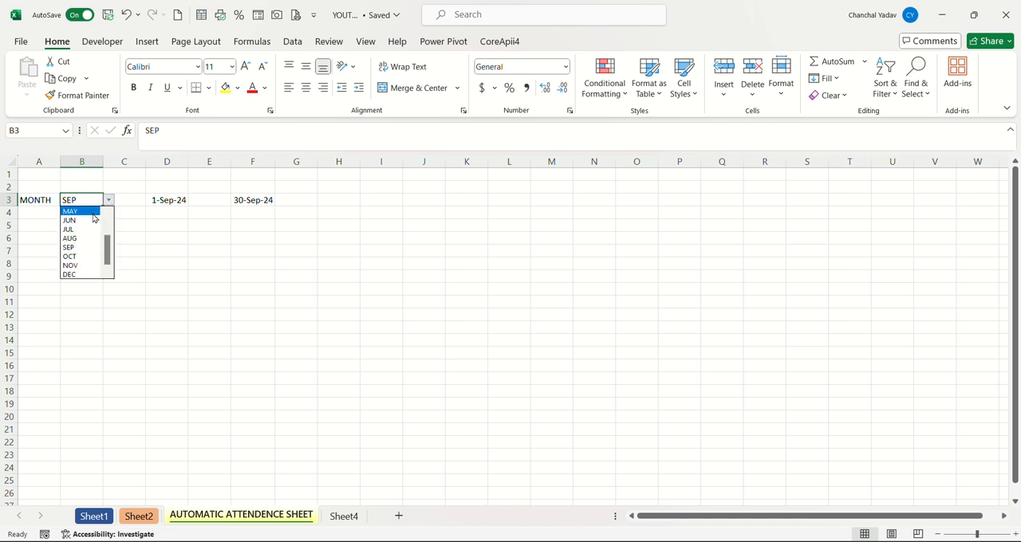
key("Escape")
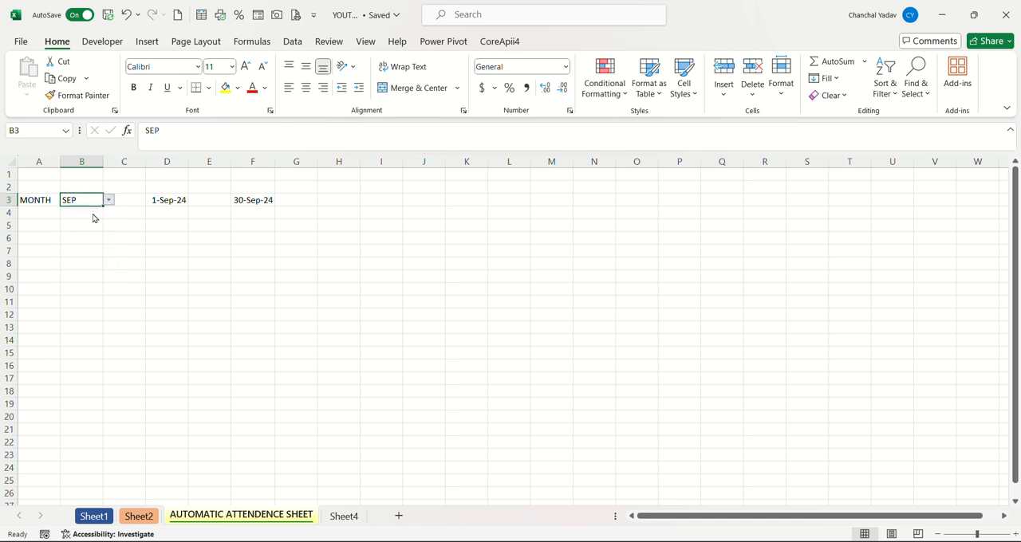
double_click(274, 161)
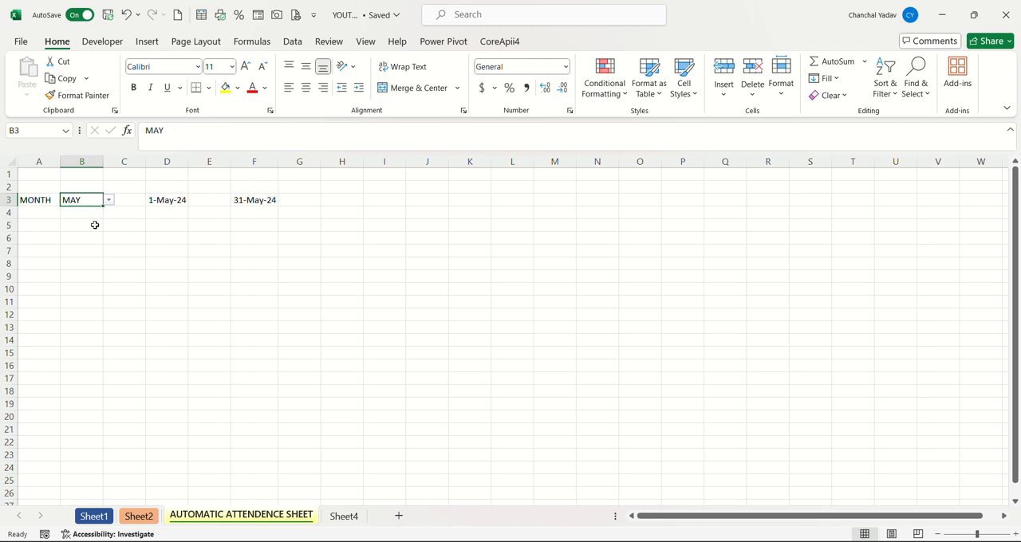
Enter the headers ID, NAME and DESIGNATION in A5:C5 and autofit the width of column C.
left_click(40, 227)
double_click(40, 227)
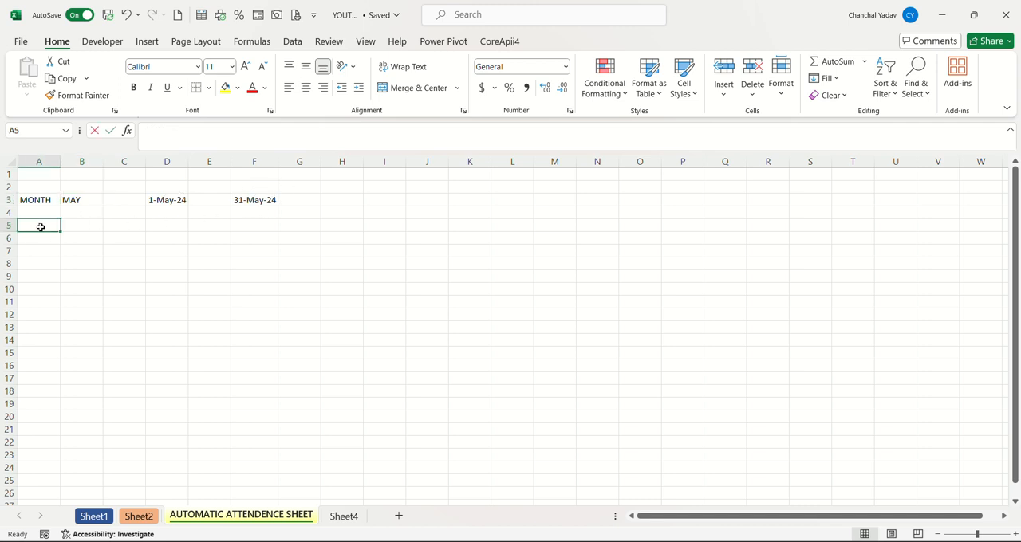
type("I")
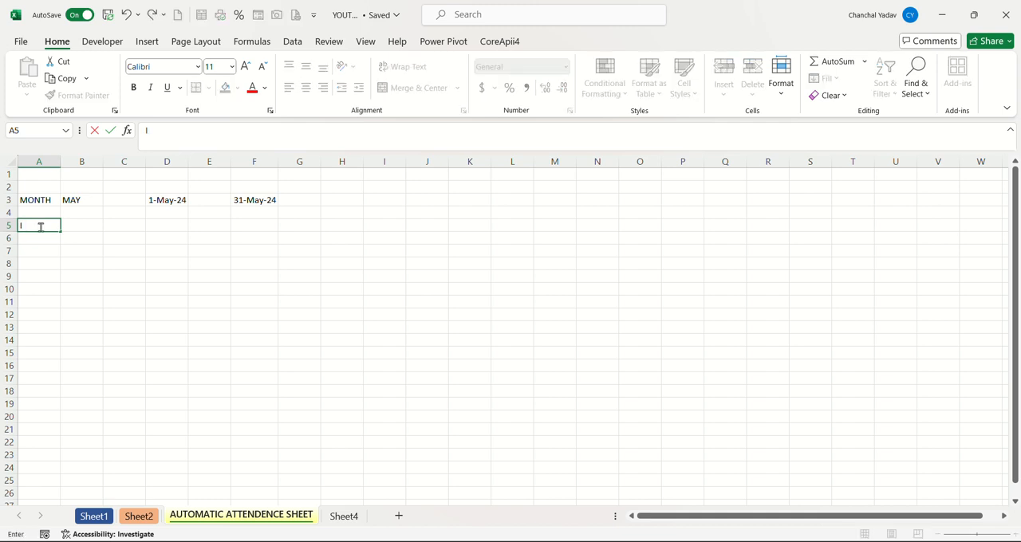
type("D")
key("Tab")
type("NAME")
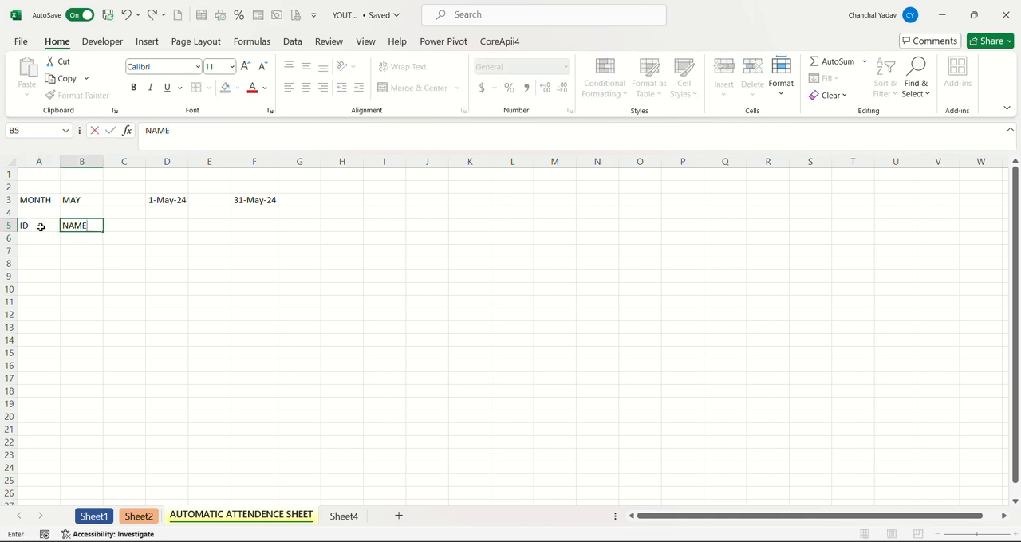
key("Tab")
type("DESI")
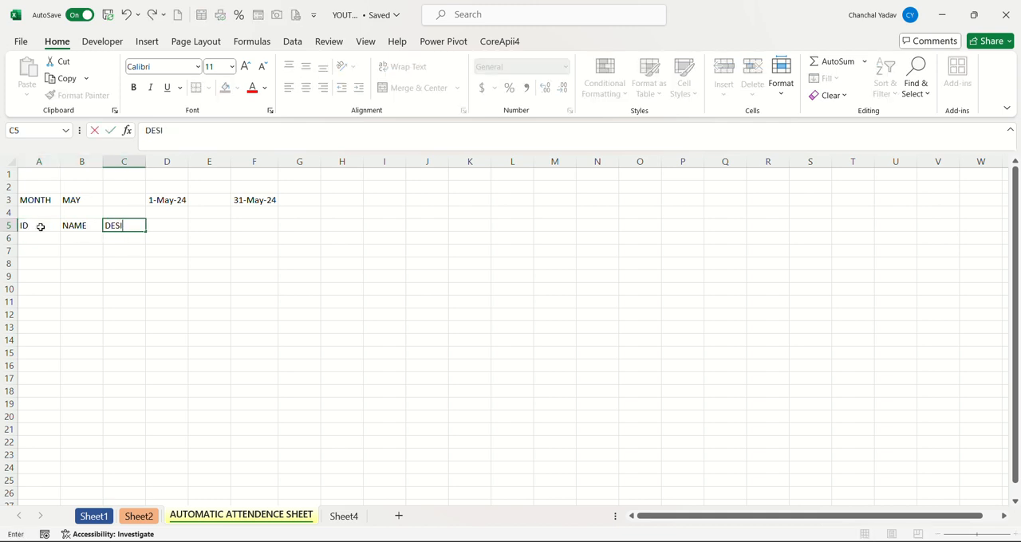
type("GNATION")
key("Tab")
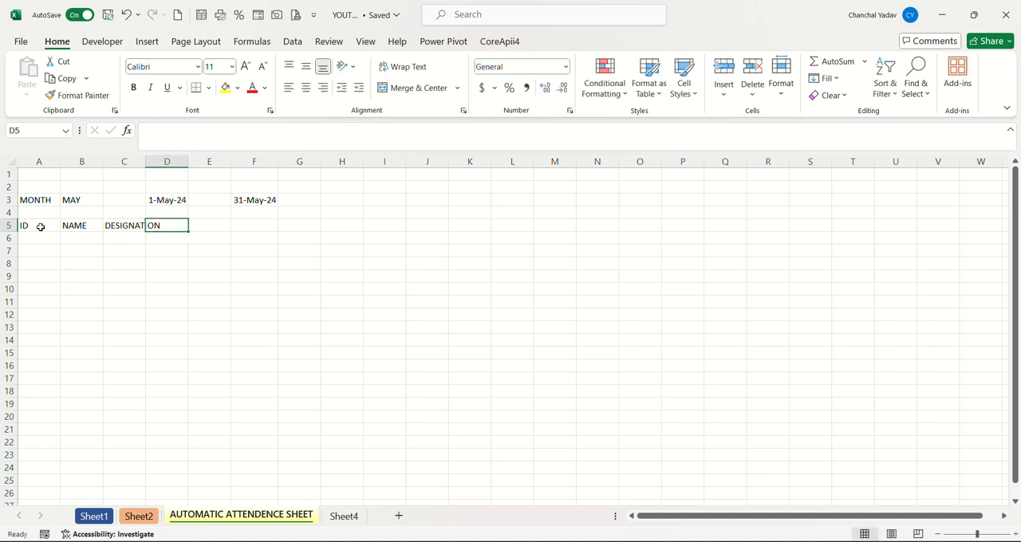
double_click(145, 161)
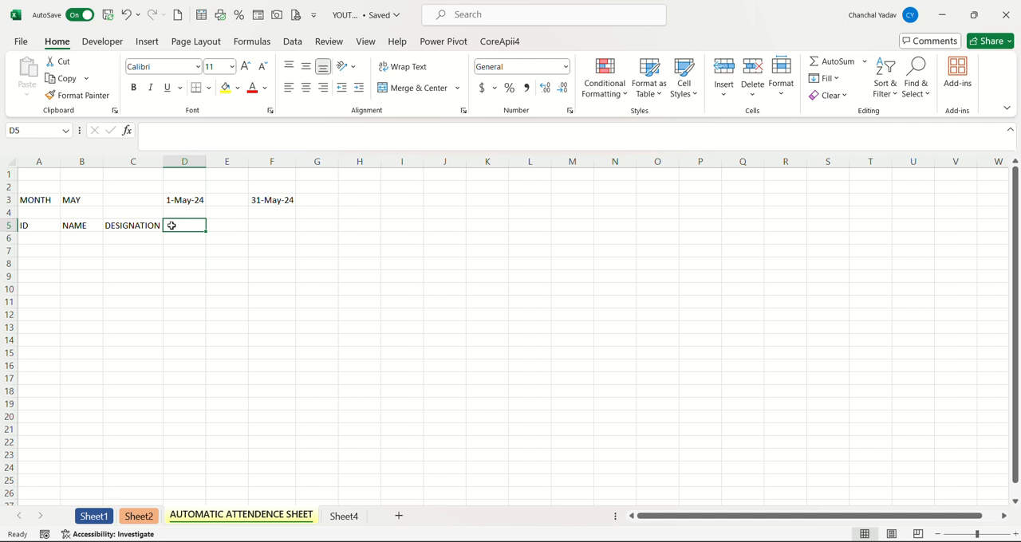
Enter the formula =D3 in cell D5 to link the first date header to the month's start date.
left_click(185, 200)
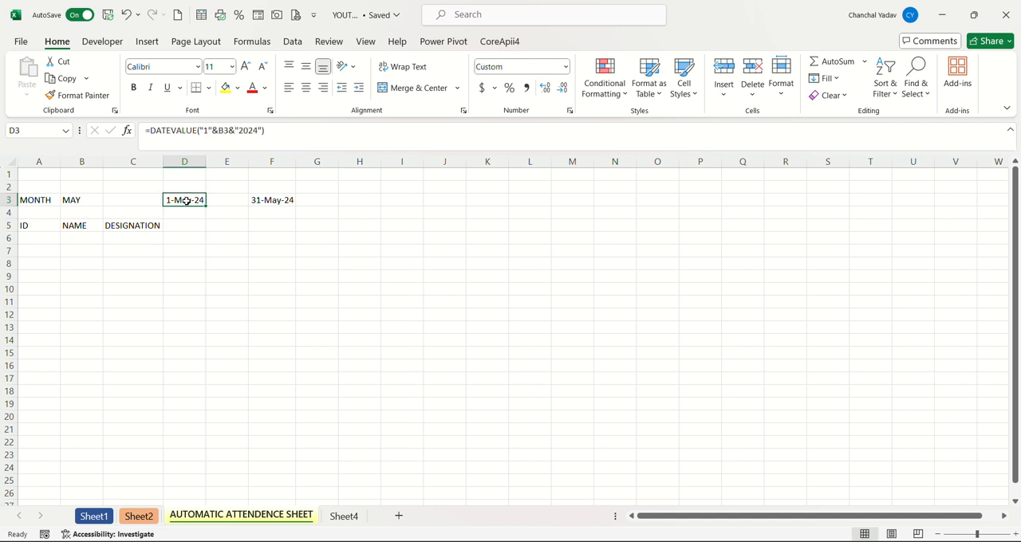
left_click(181, 226)
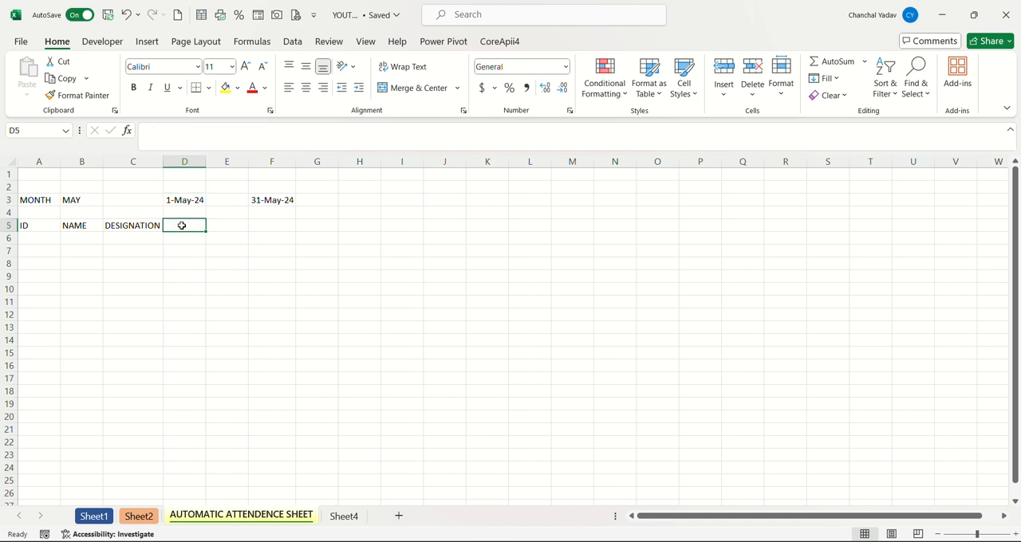
type("=")
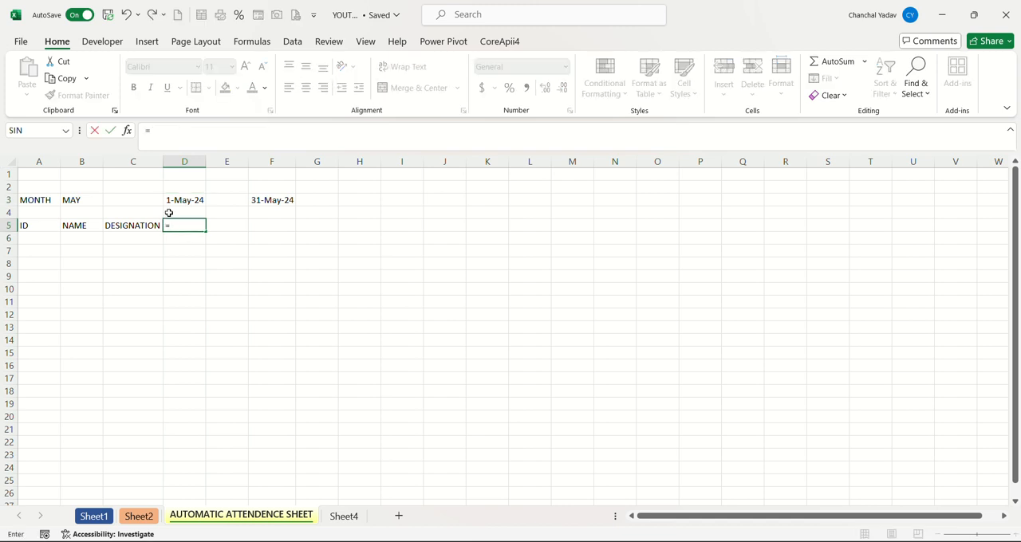
left_click(182, 200)
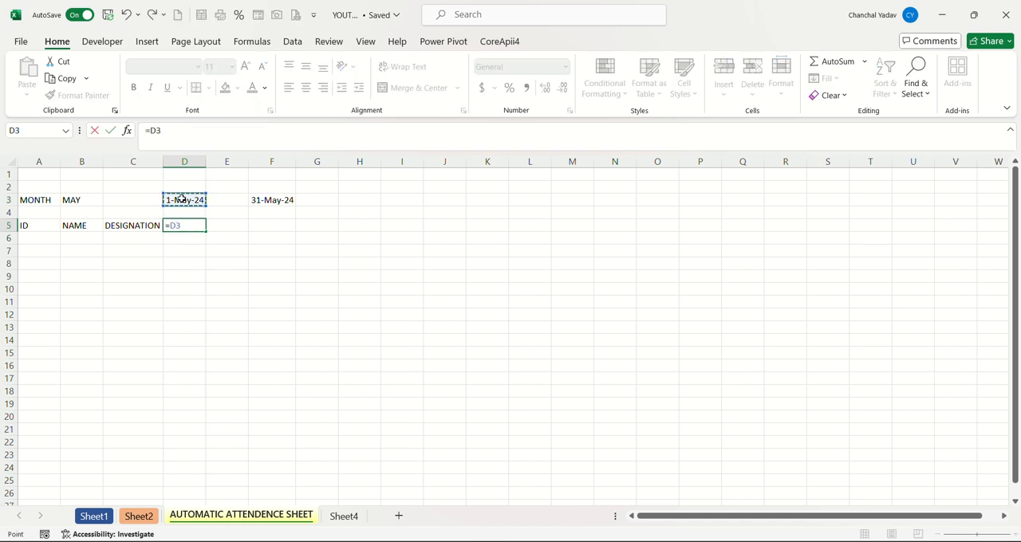
key("Return")
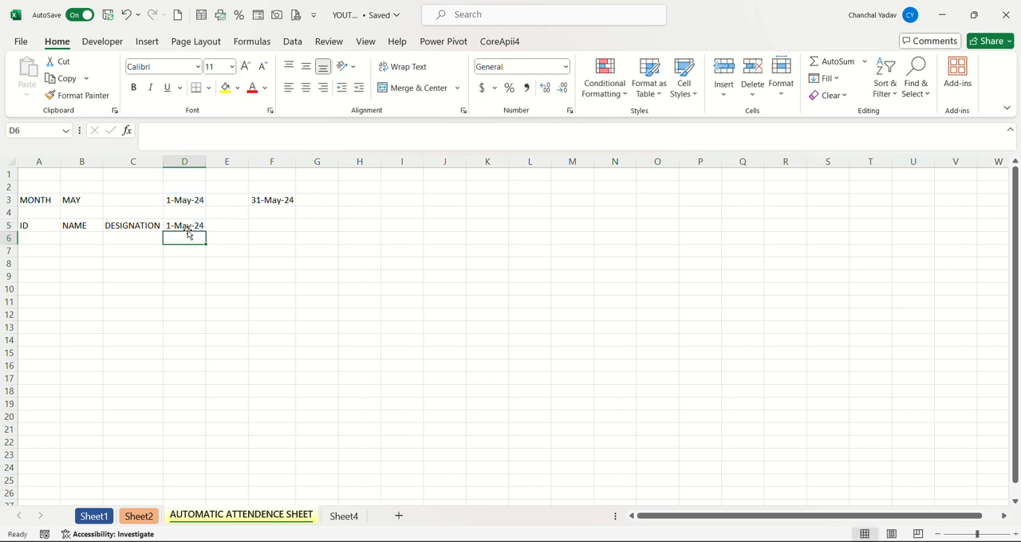
Apply the custom number format DD to cell D5 so that only the two-digit day is displayed.
left_click(190, 227)
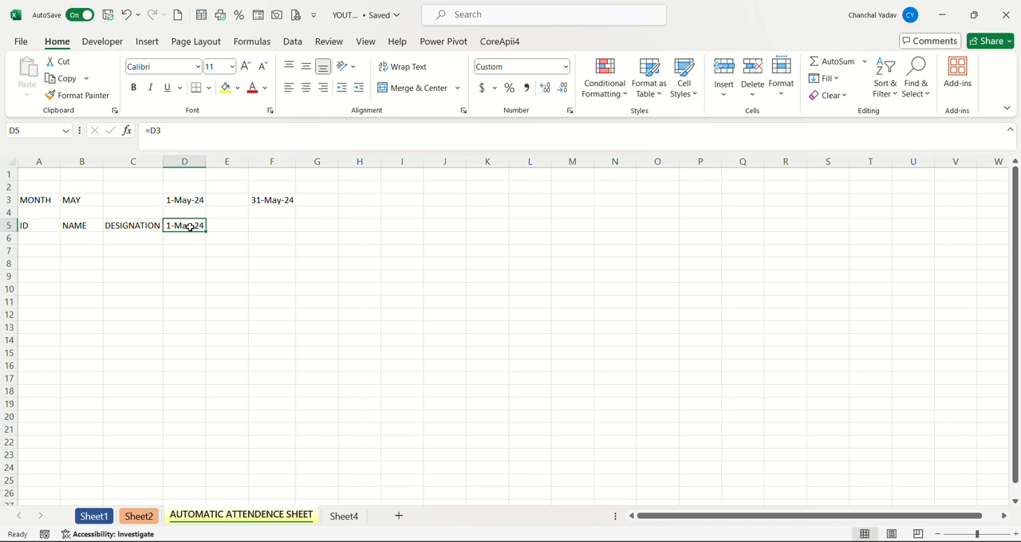
left_click(568, 112)
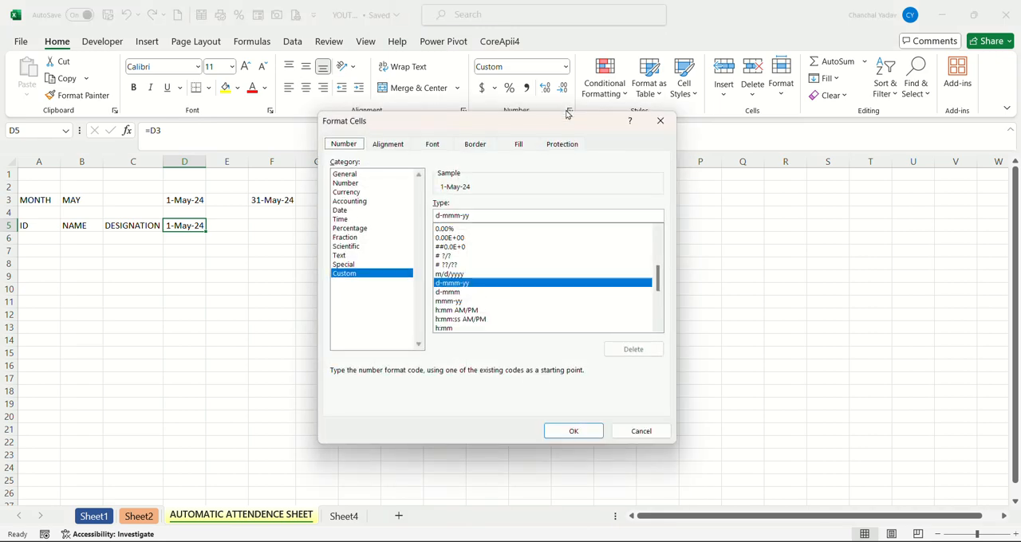
left_click(483, 215)
key("BackSpace")
key("BackSpace")
key("BackSpace")
key("BackSpace")
key("BackSpace")
key("BackSpace")
key("BackSpace")
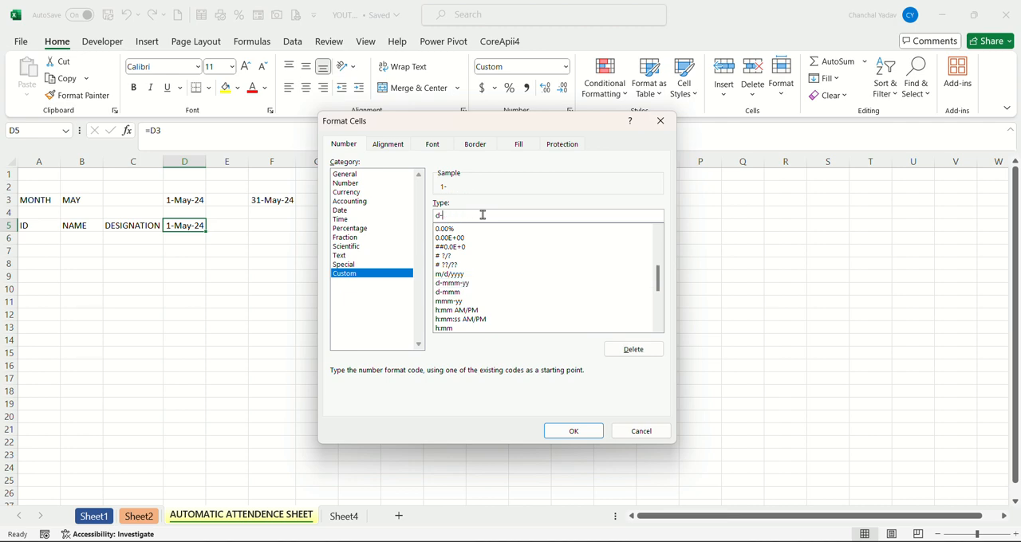
type("D")
key("BackSpace")
key("BackSpace")
type("DD")
left_click(556, 429)
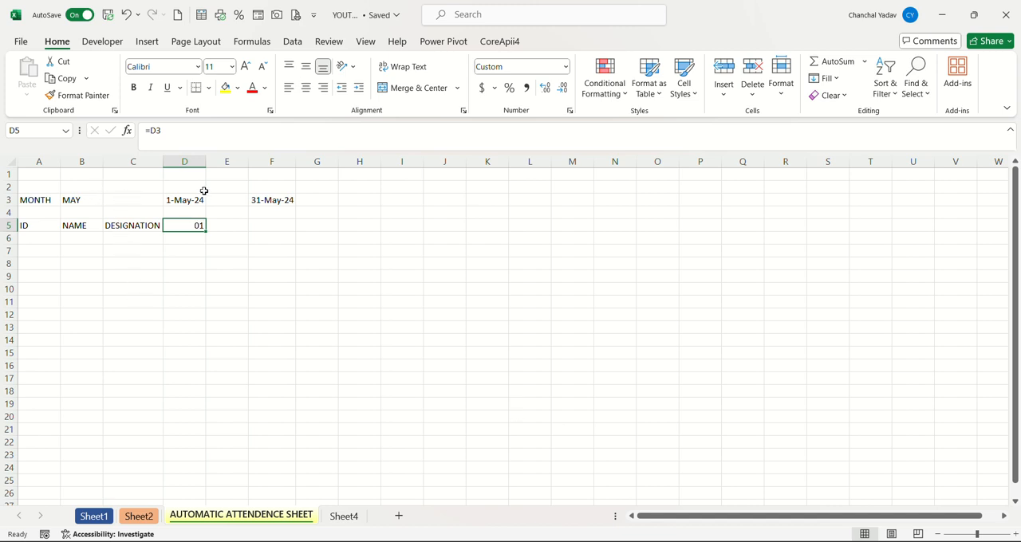
Try to extend the D5 date formula across E5:F5, and clear the copied cells.
left_click(225, 230)
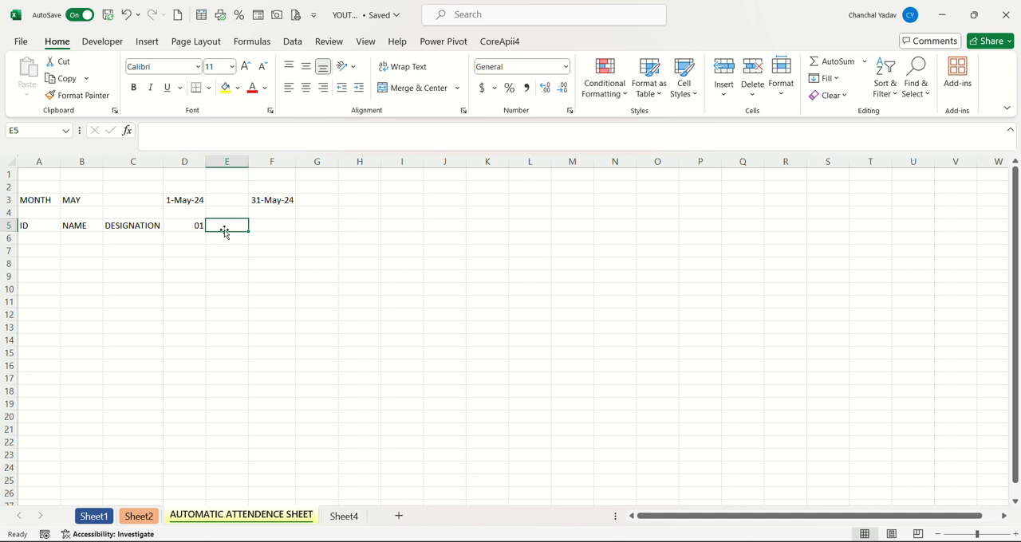
left_click(197, 225)
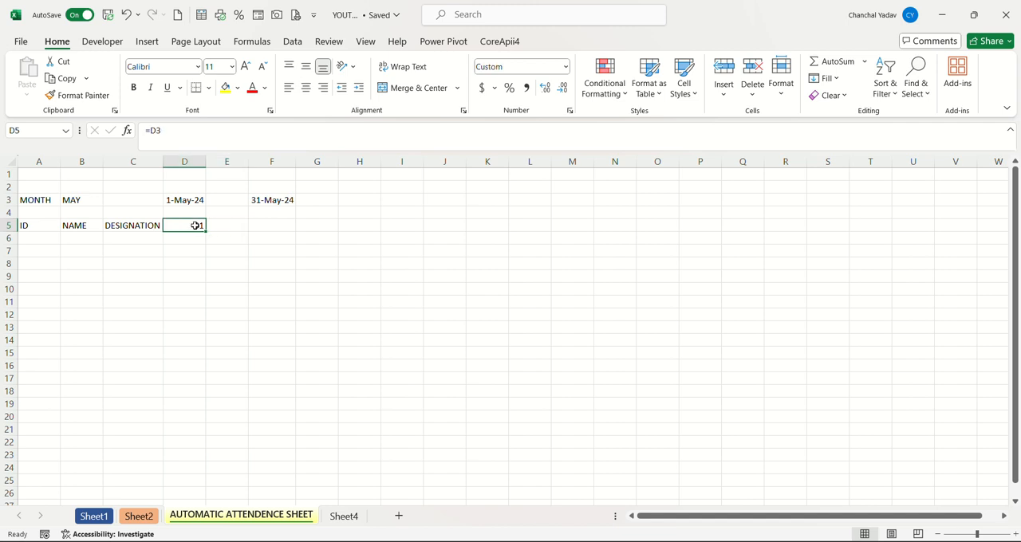
left_click_drag(207, 230, 294, 233)
left_click(272, 240)
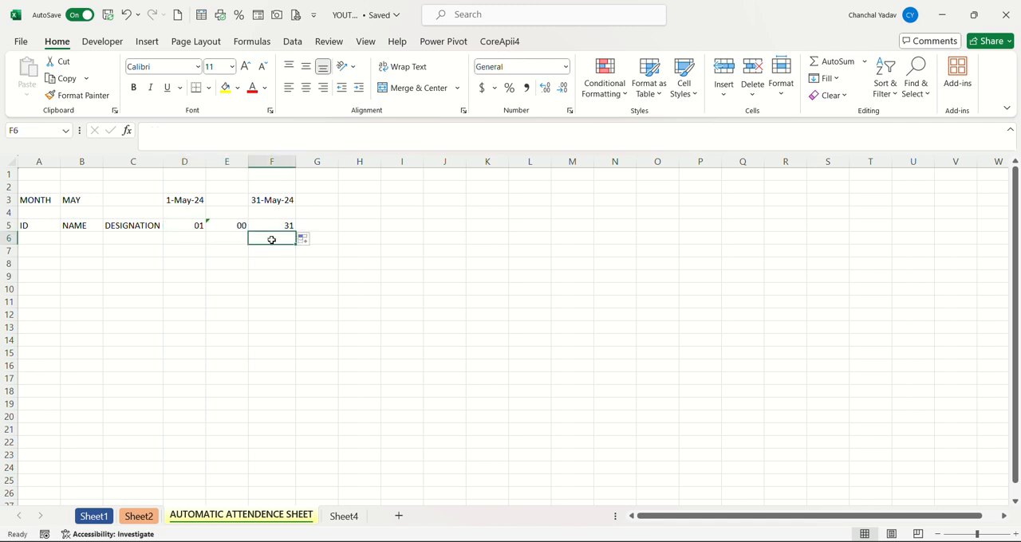
left_click(234, 225)
left_click_drag(235, 225, 295, 224)
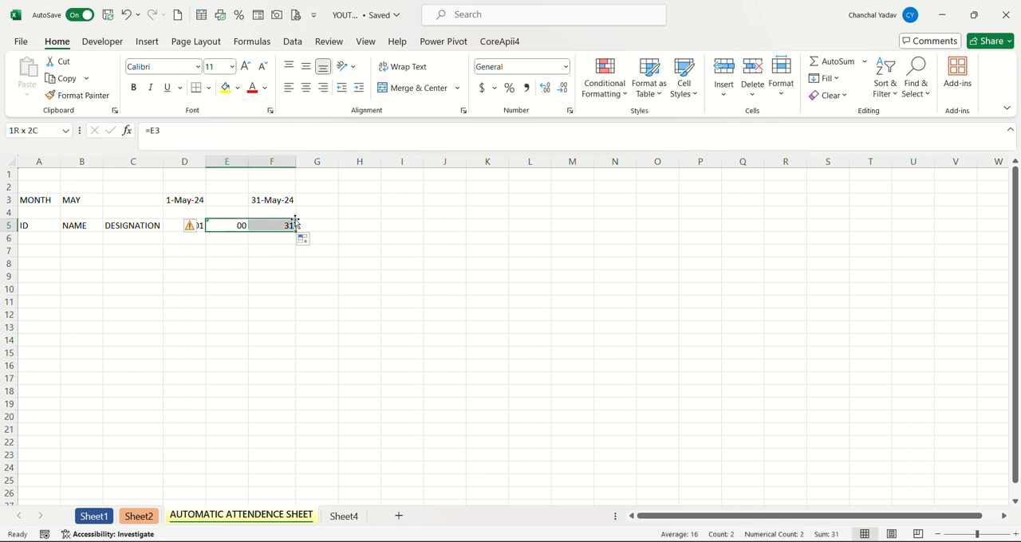
key("Delete")
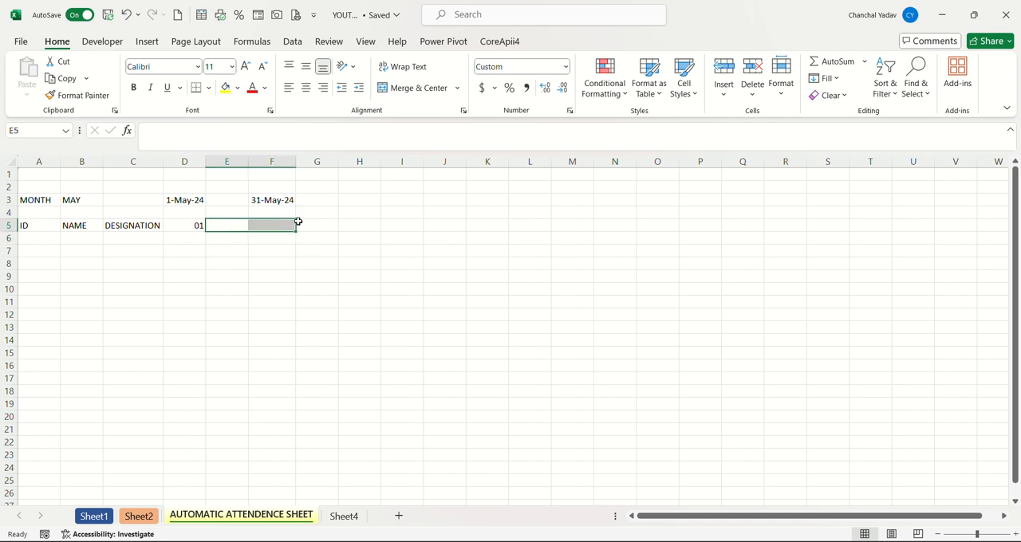
left_click(242, 291)
Enter the formula =IF(D5<F3,D5+1,"") in cell E5 so that the next date header stops at the month's end date.
left_click(182, 200)
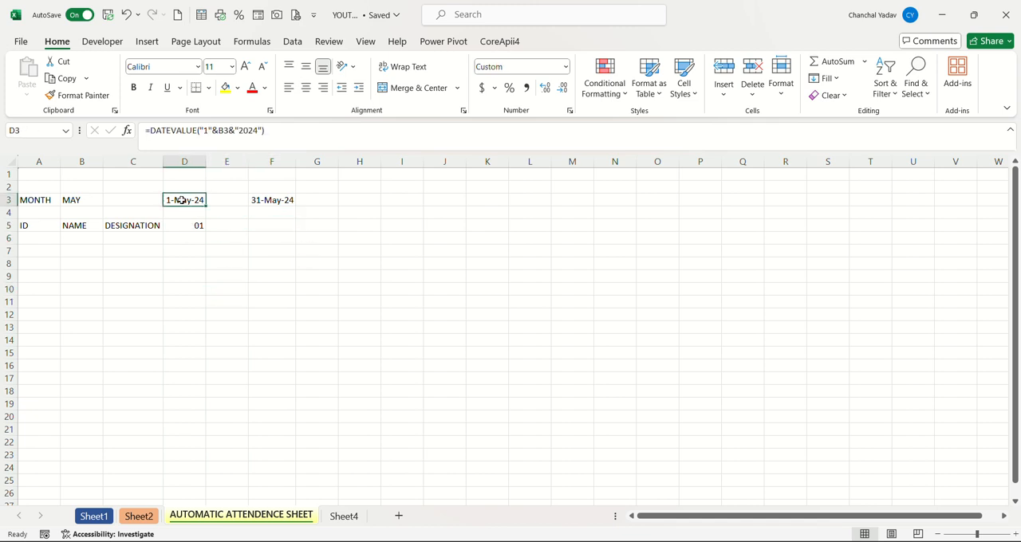
left_click(224, 227)
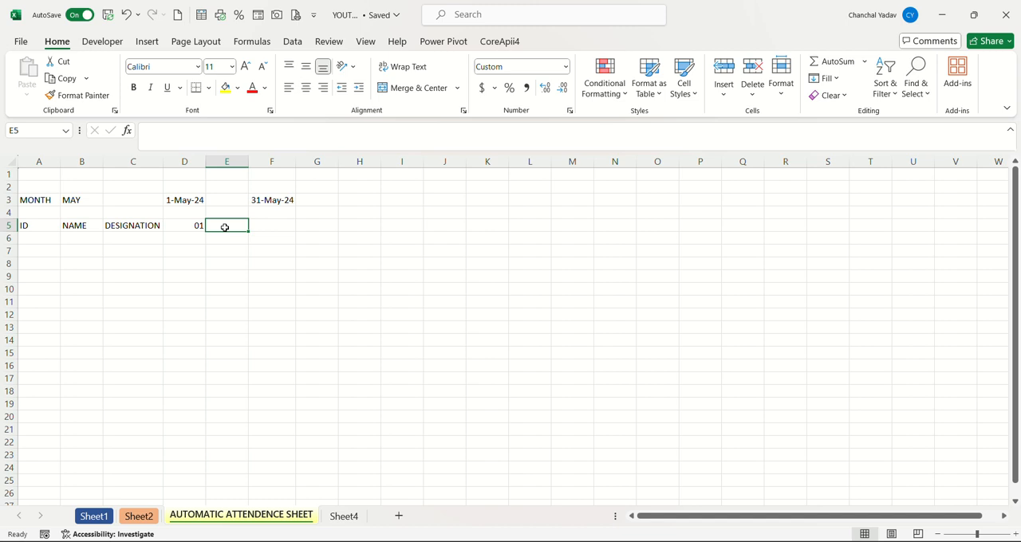
type("=IF")
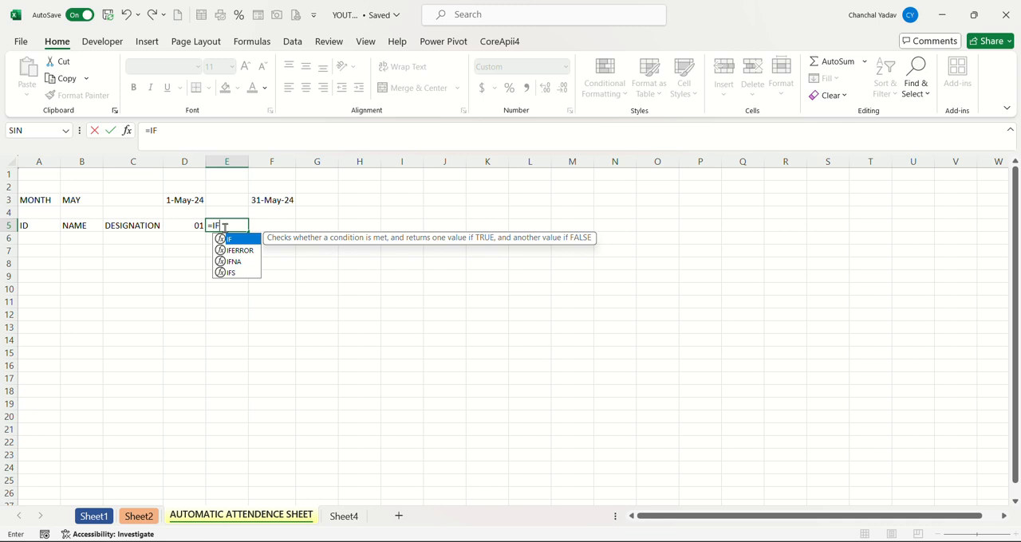
type("(")
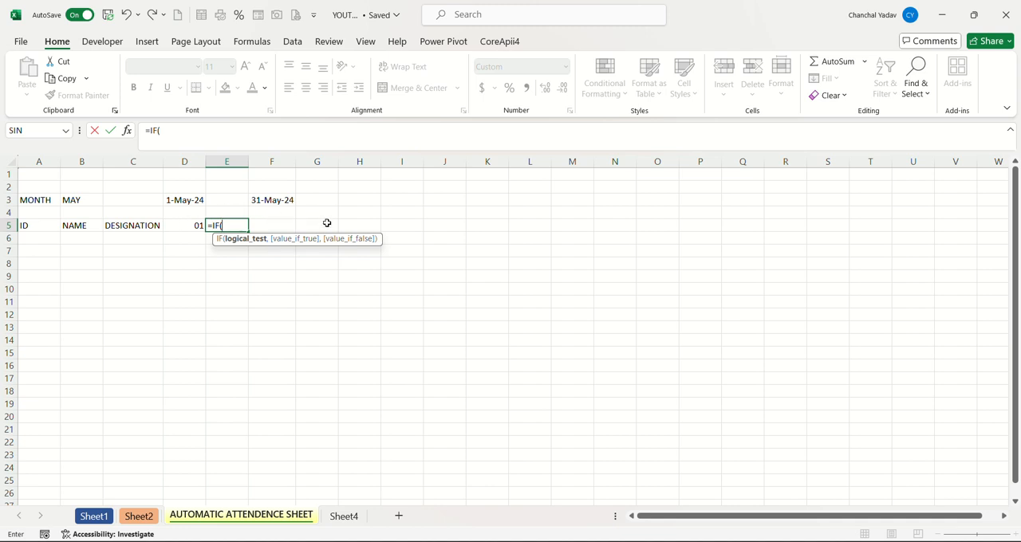
left_click(192, 226)
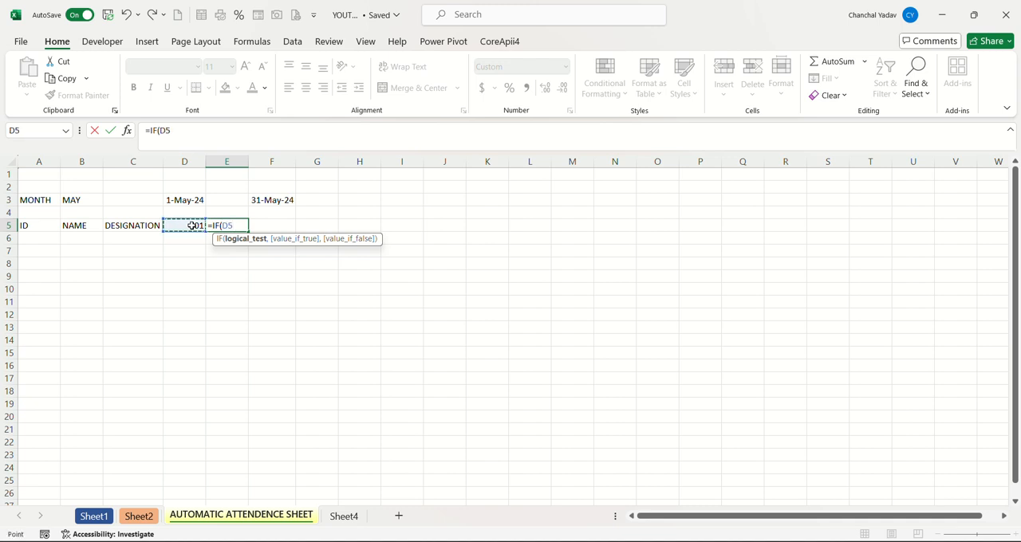
type("<")
left_click(269, 197)
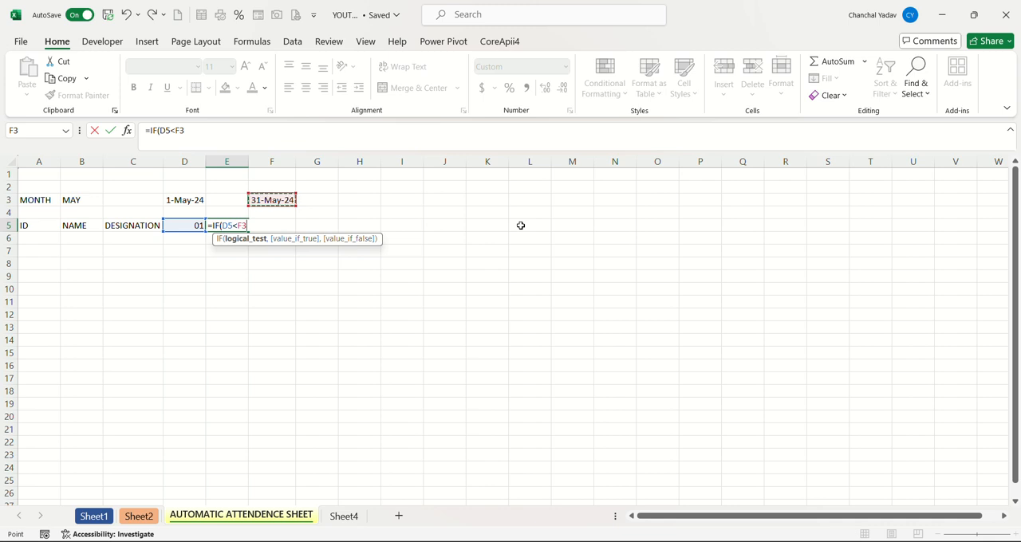
type(",")
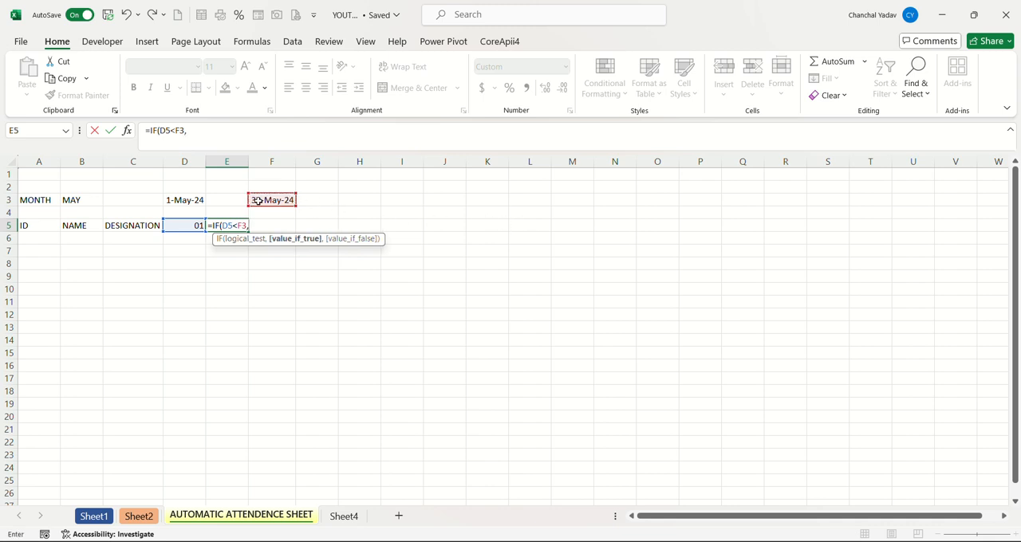
left_click(191, 226)
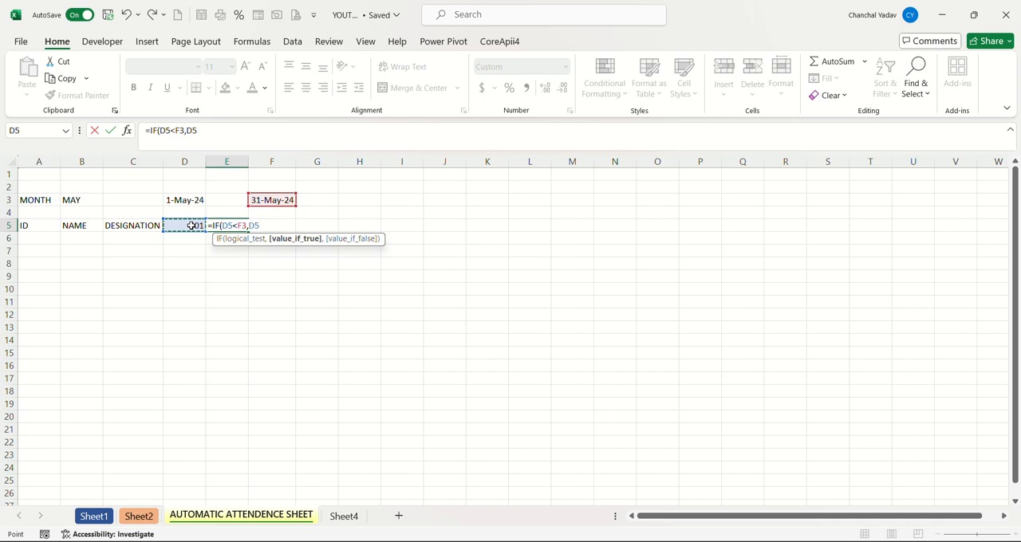
type("+1,")
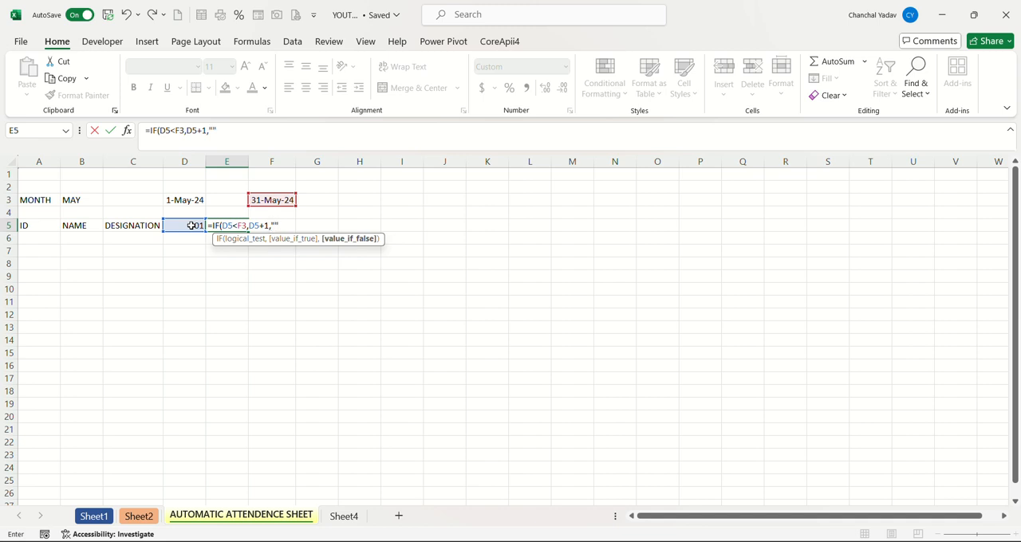
type(")")
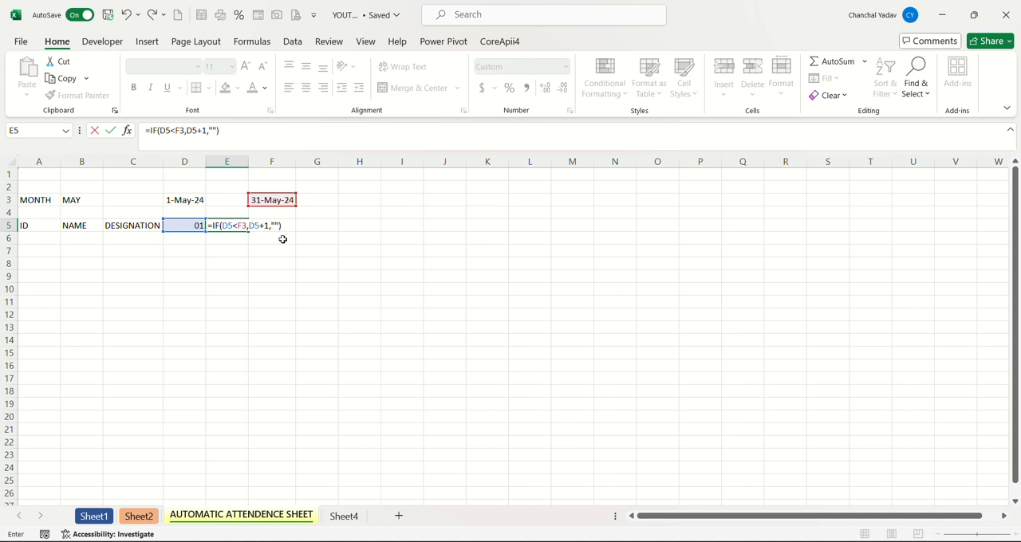
key("Return")
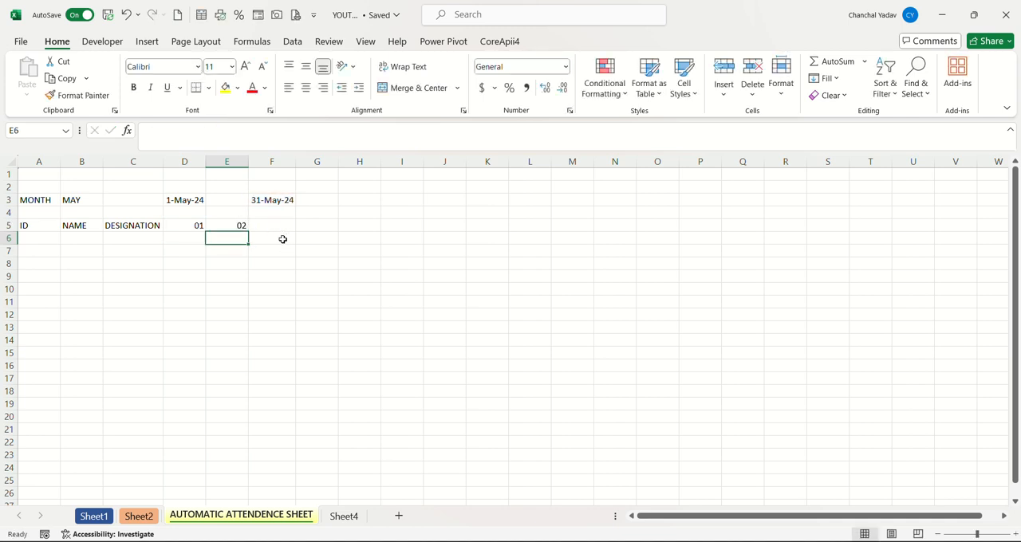
Set the month in B3 to FEB and examine the end date in F3 and the header formula in E5.
left_click(66, 199)
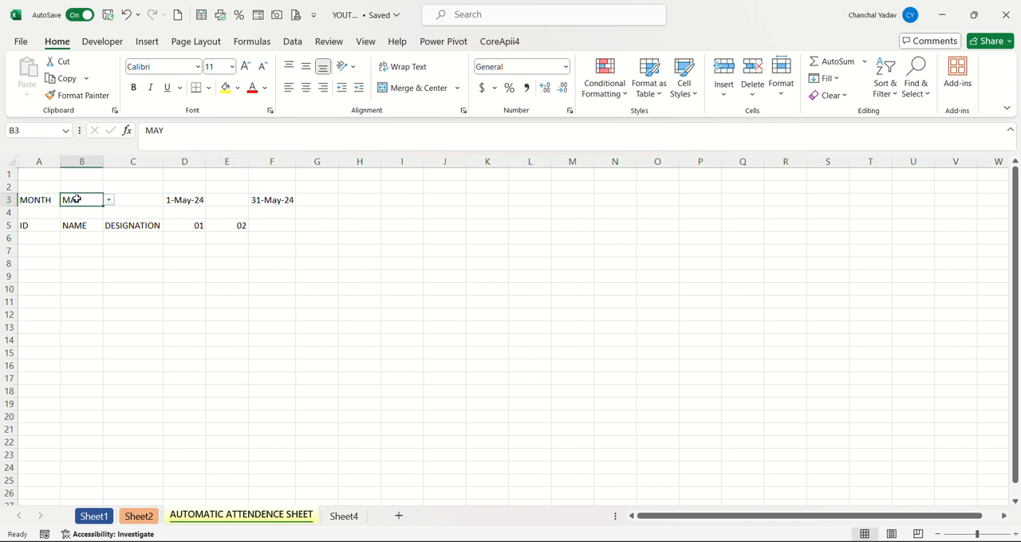
left_click(109, 200)
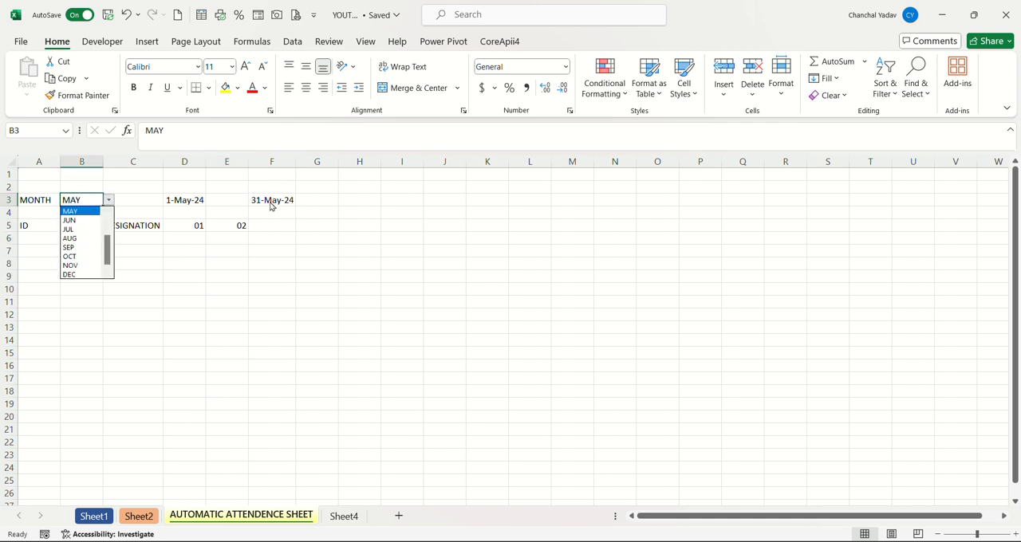
key("Escape")
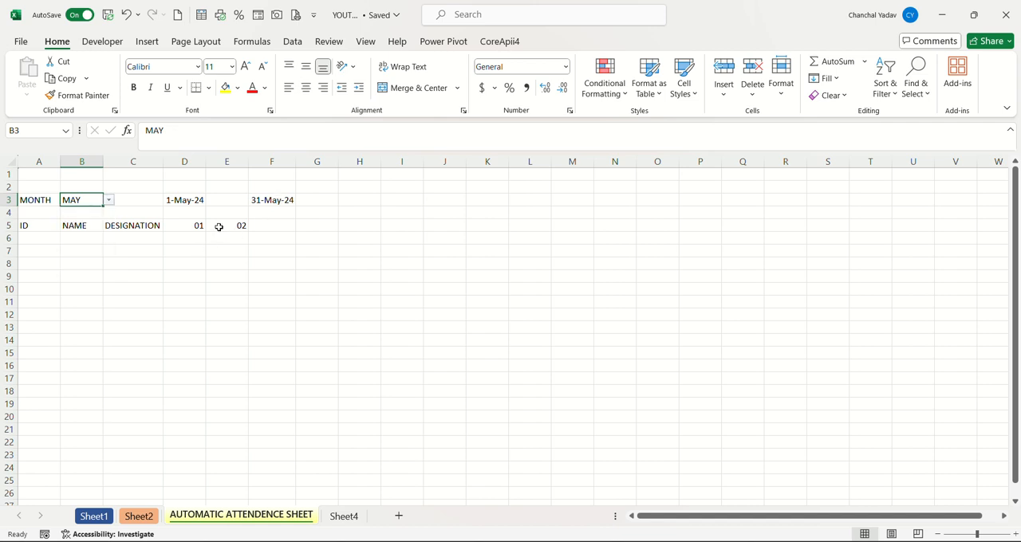
left_click(218, 228)
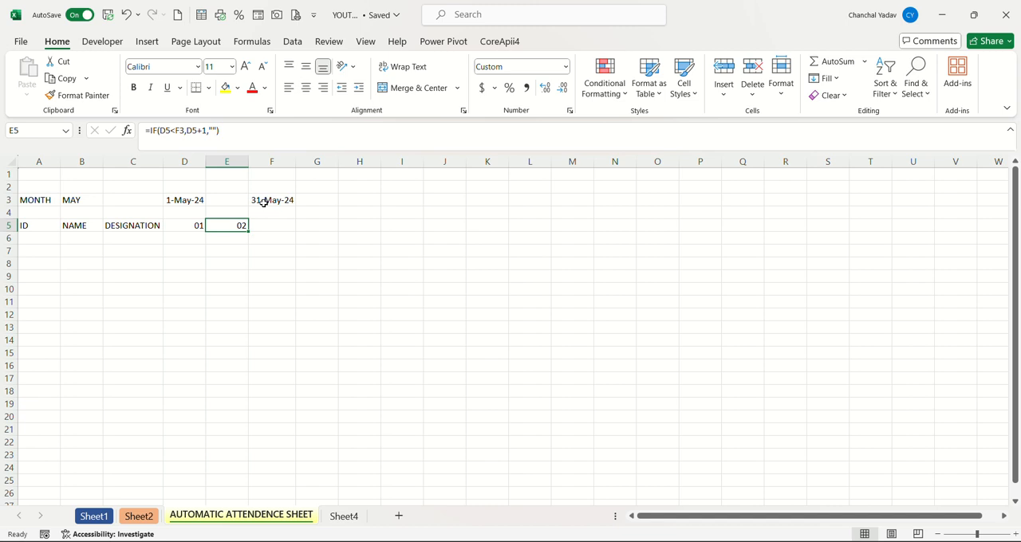
left_click(83, 196)
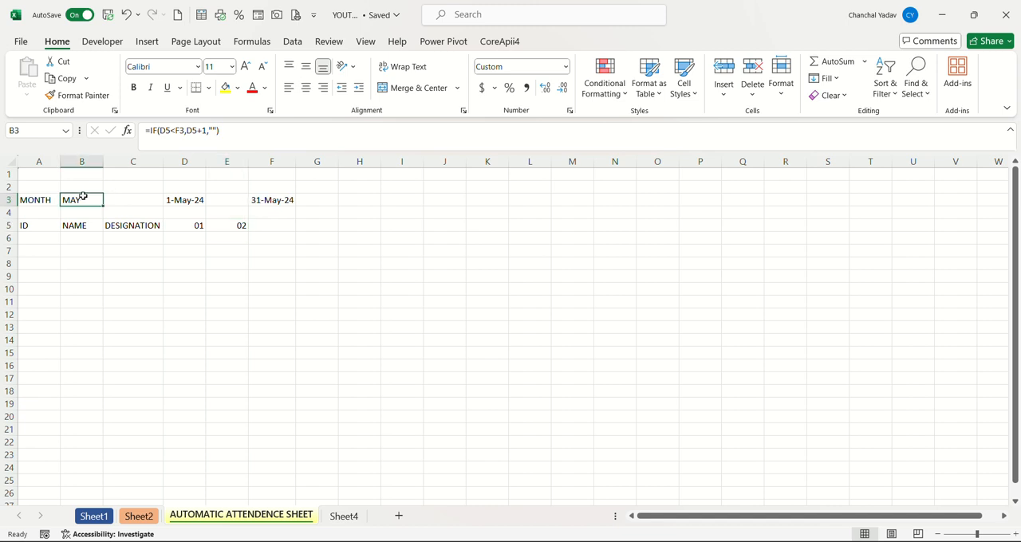
left_click(110, 200)
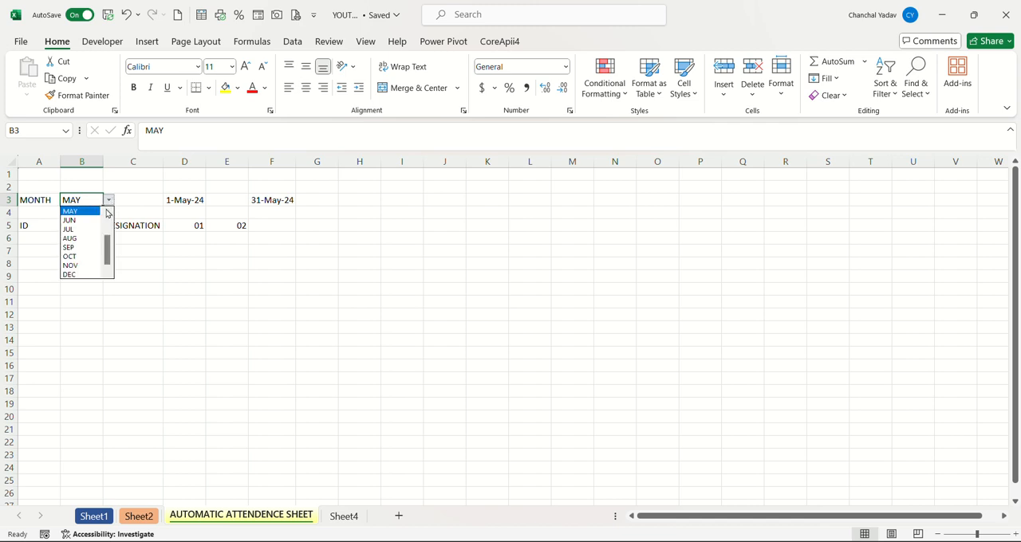
left_click(106, 211)
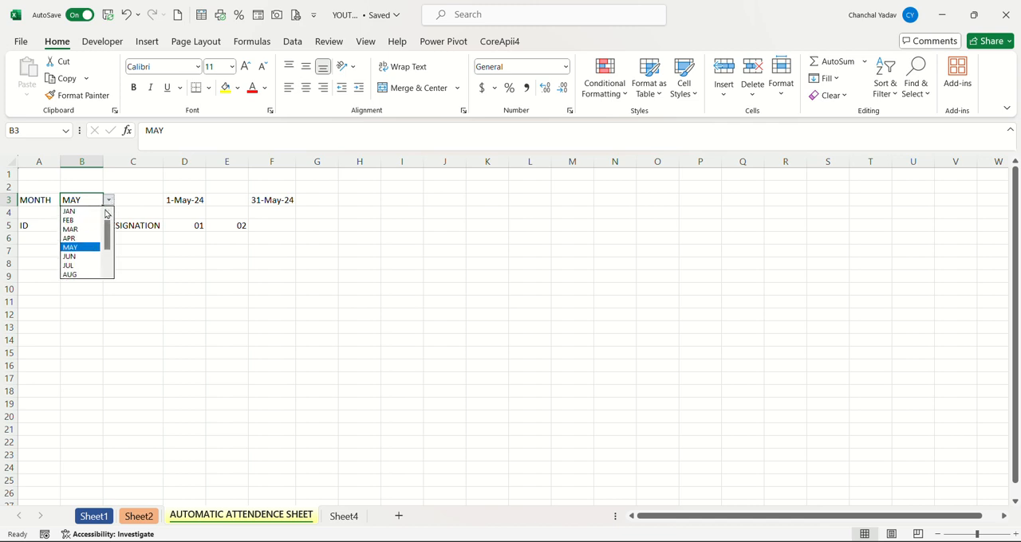
left_click(76, 220)
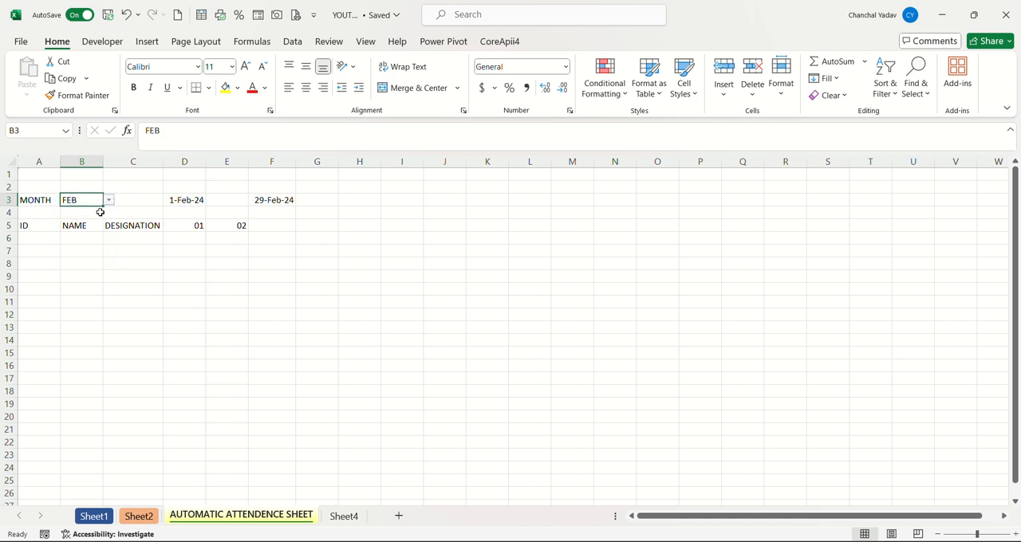
left_click(271, 200)
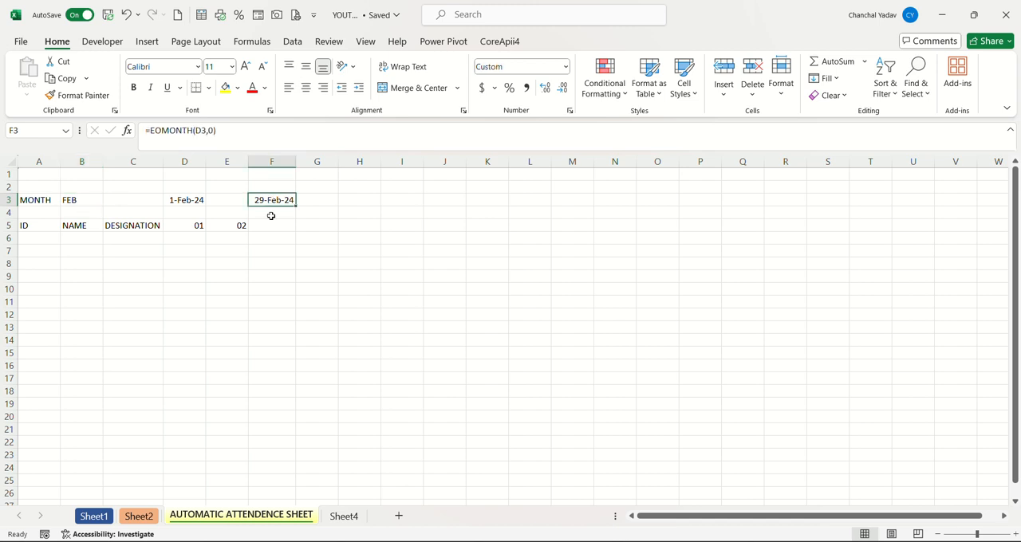
left_click(229, 223)
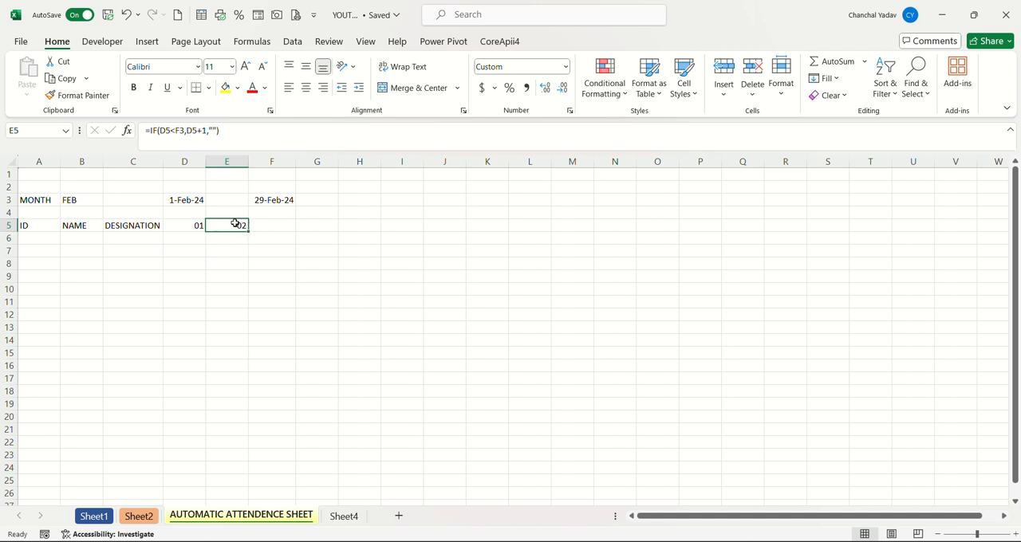
Set the month in B3 back to MAY.
left_click(72, 199)
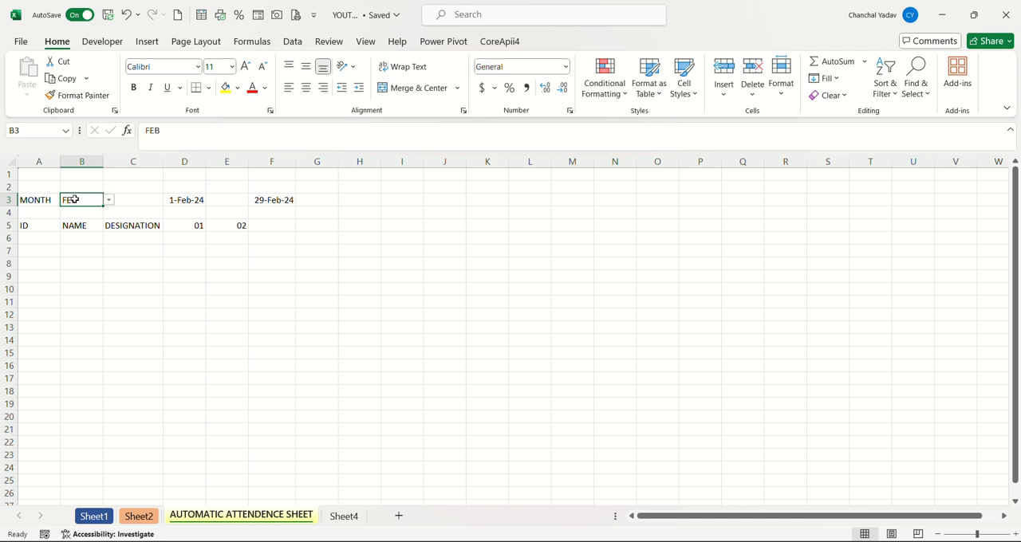
left_click(109, 200)
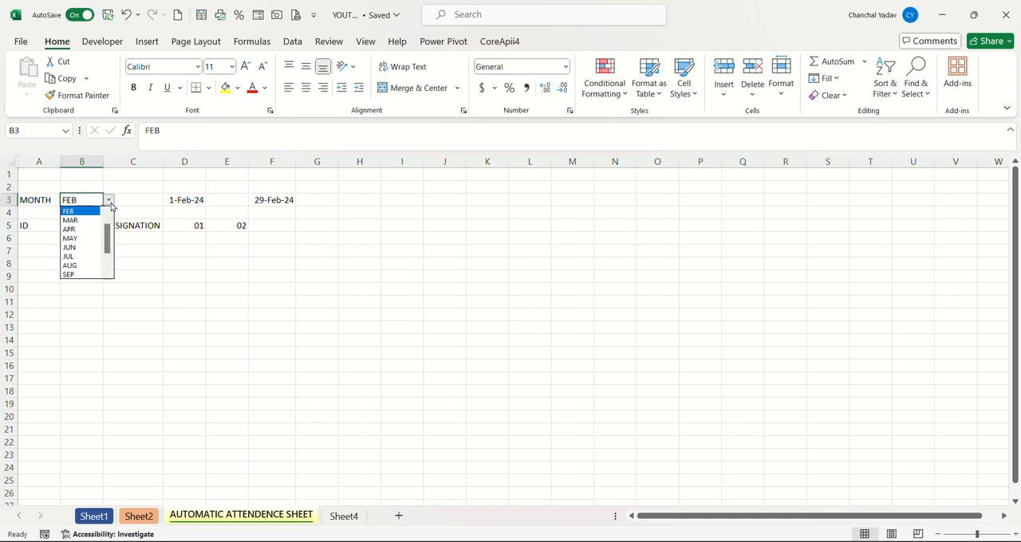
left_click(69, 239)
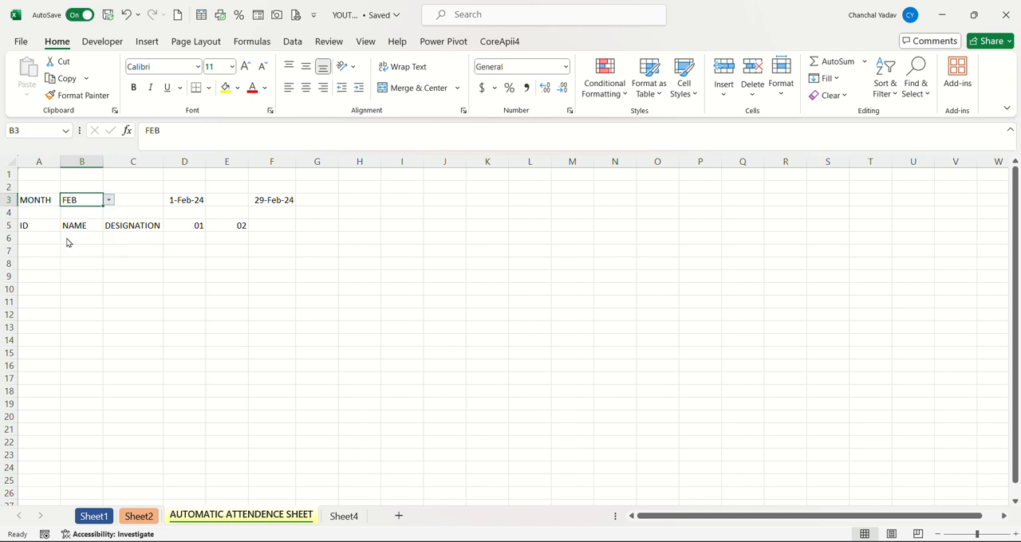
Make the end-date reference absolute in E5's formula, as =IF(D5<$F$3,D5+1,""), and fill it across row 5 through AL5.
left_click(229, 224)
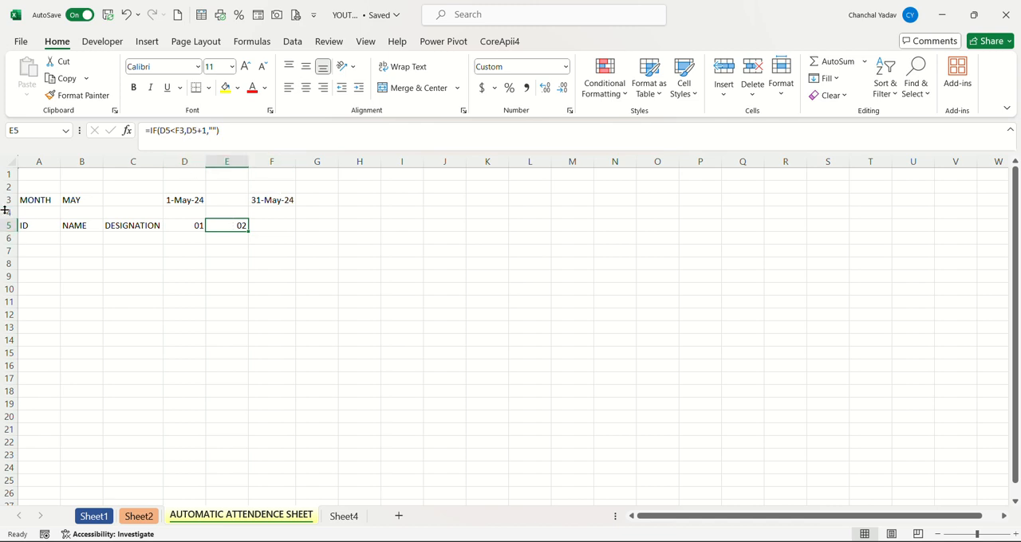
left_click(181, 130)
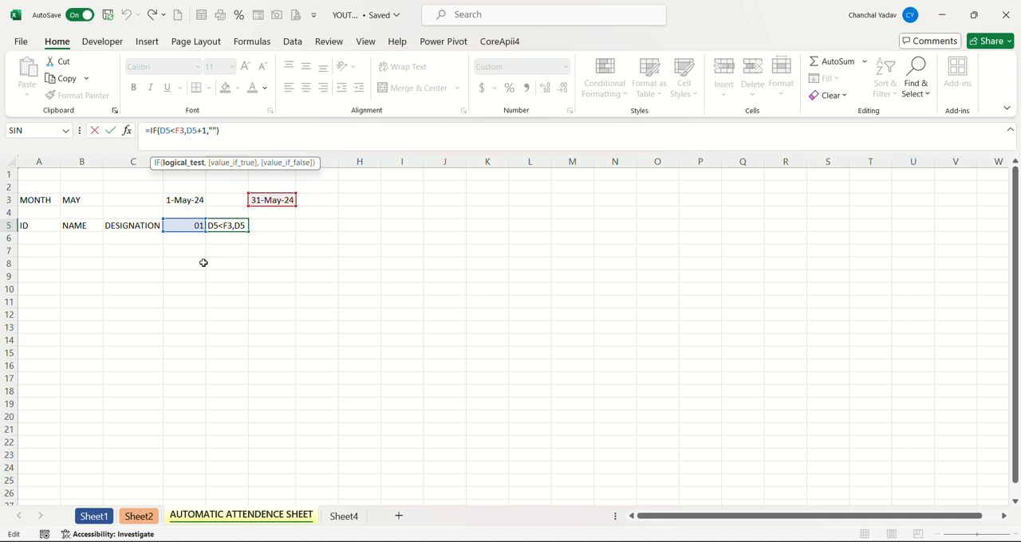
key("F4")
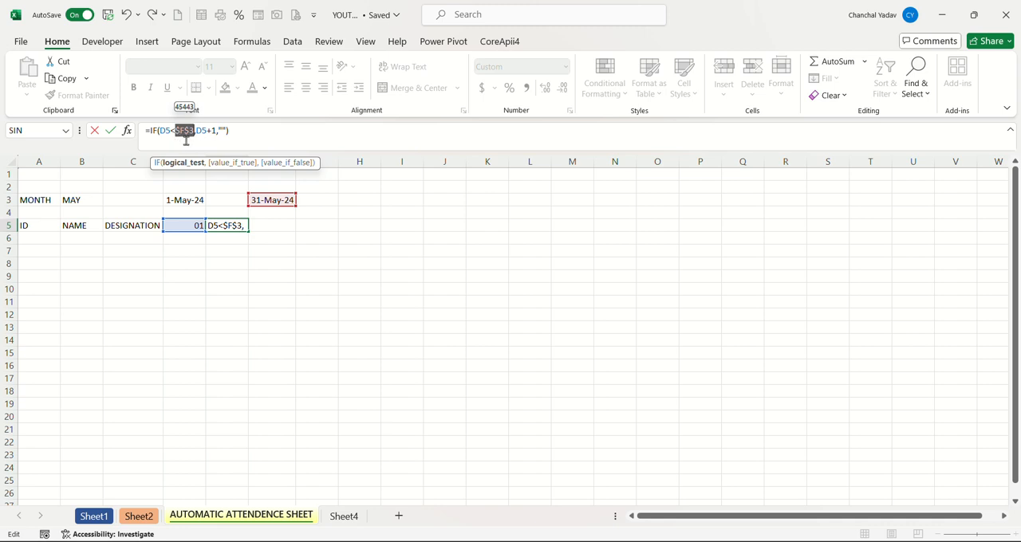
key("Return")
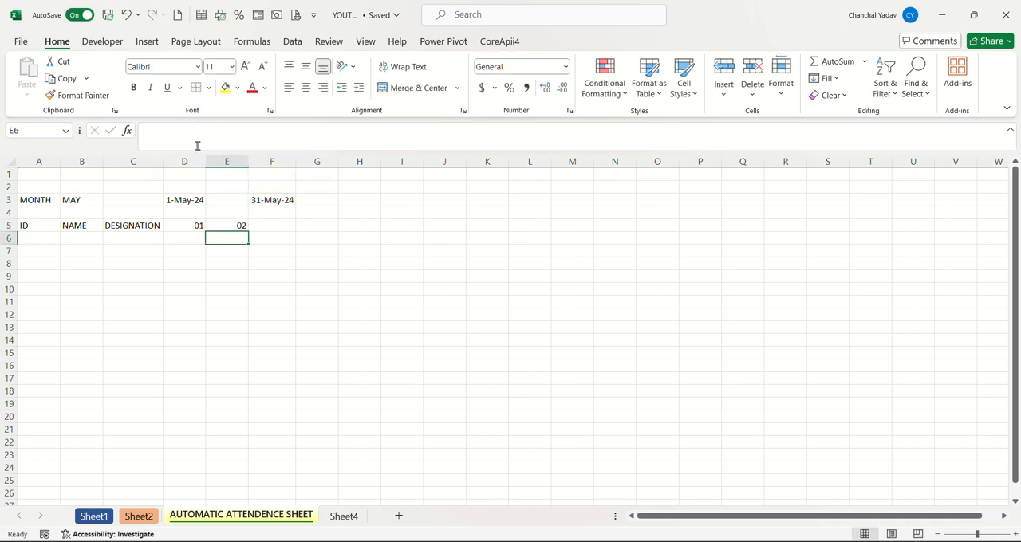
left_click(213, 228)
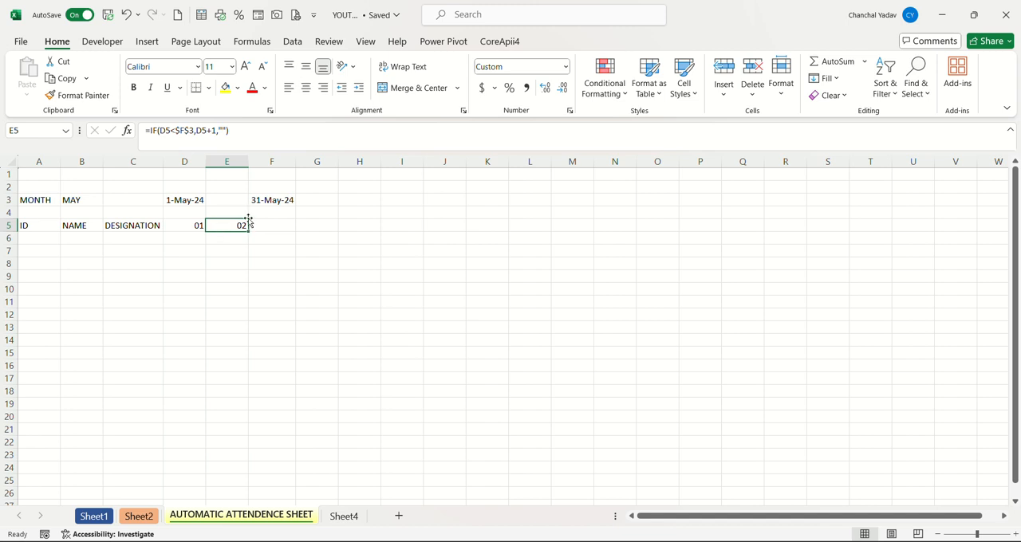
left_click_drag(248, 230, 936, 236)
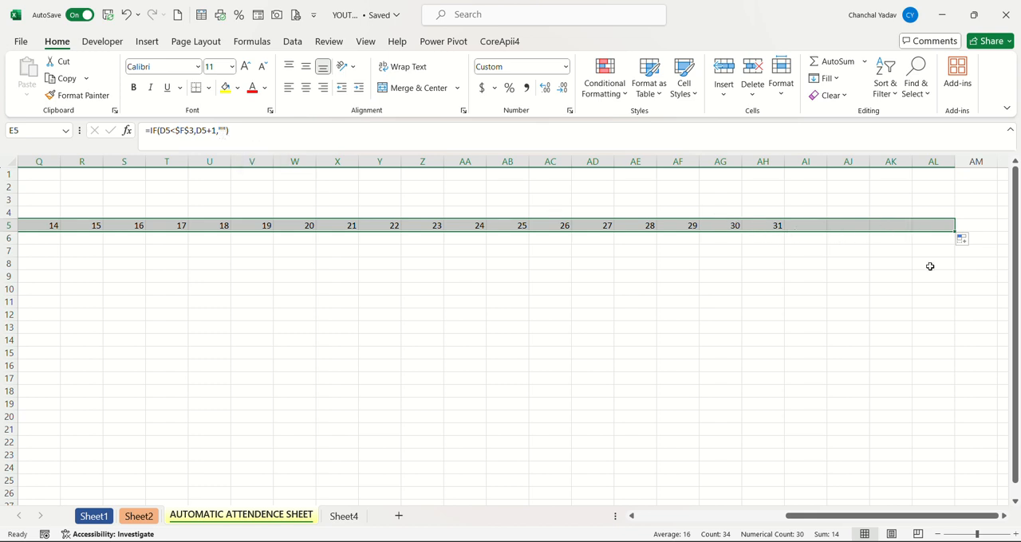
Narrow columns D through AH to suit the two-digit day headers, and autofit columns D and F to their dates.
left_click(829, 517)
left_click_drag(829, 517, 394, 358)
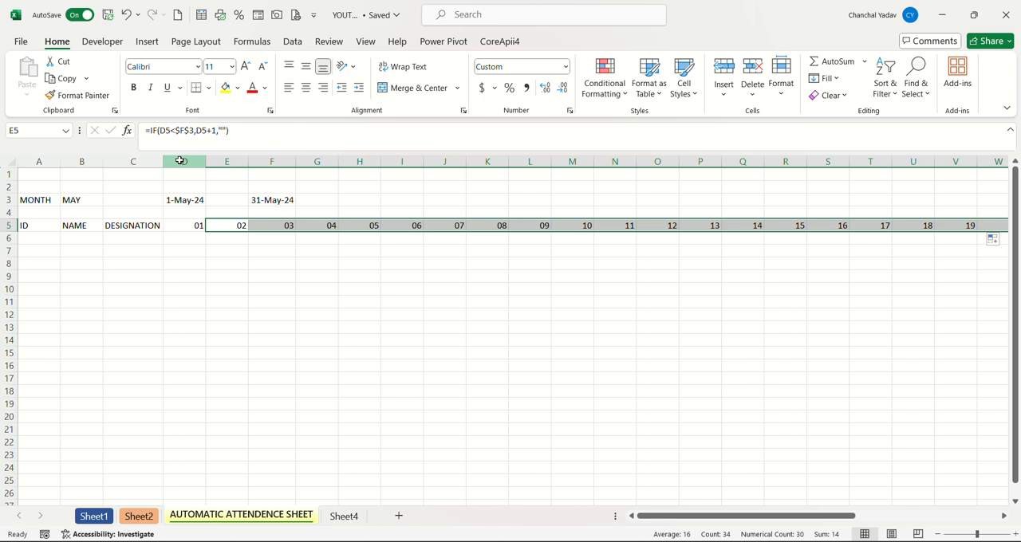
left_click_drag(180, 161, 799, 185)
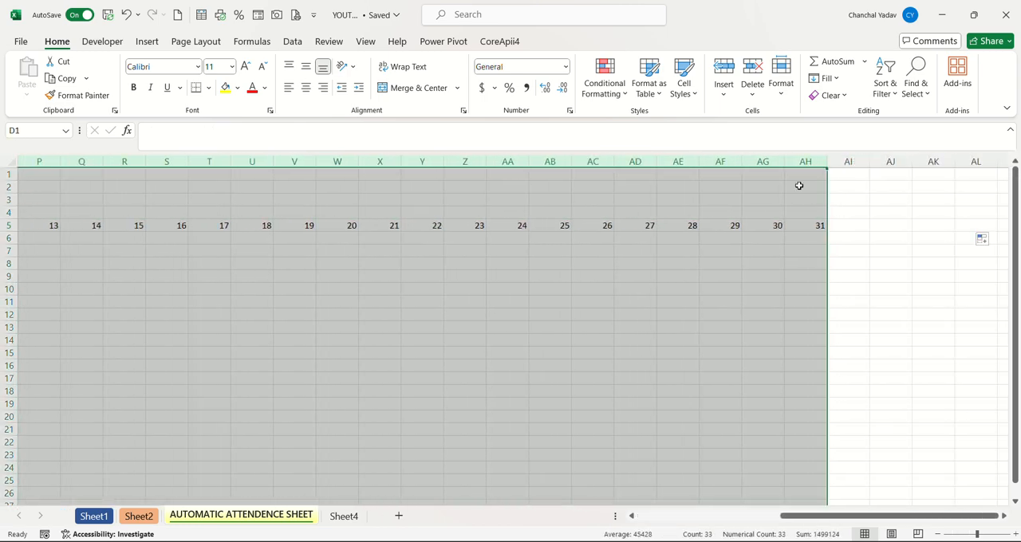
left_click_drag(739, 160, 716, 159)
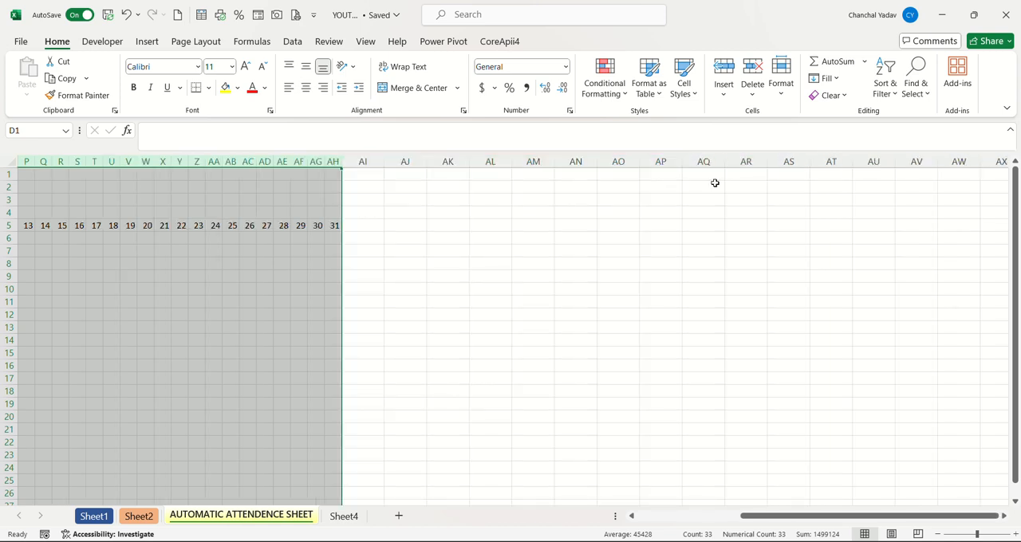
left_click_drag(766, 518, 634, 518)
left_click(761, 369)
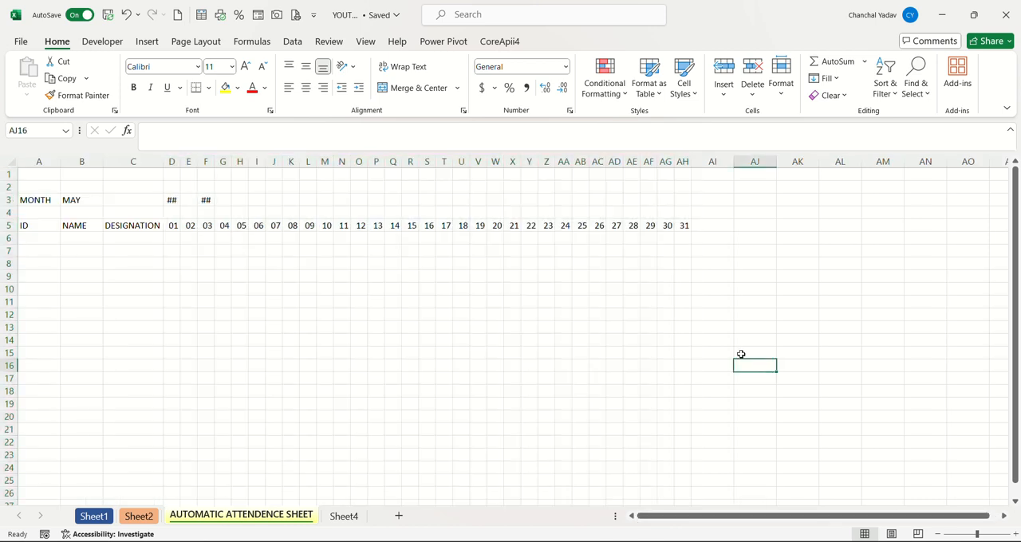
double_click(178, 162)
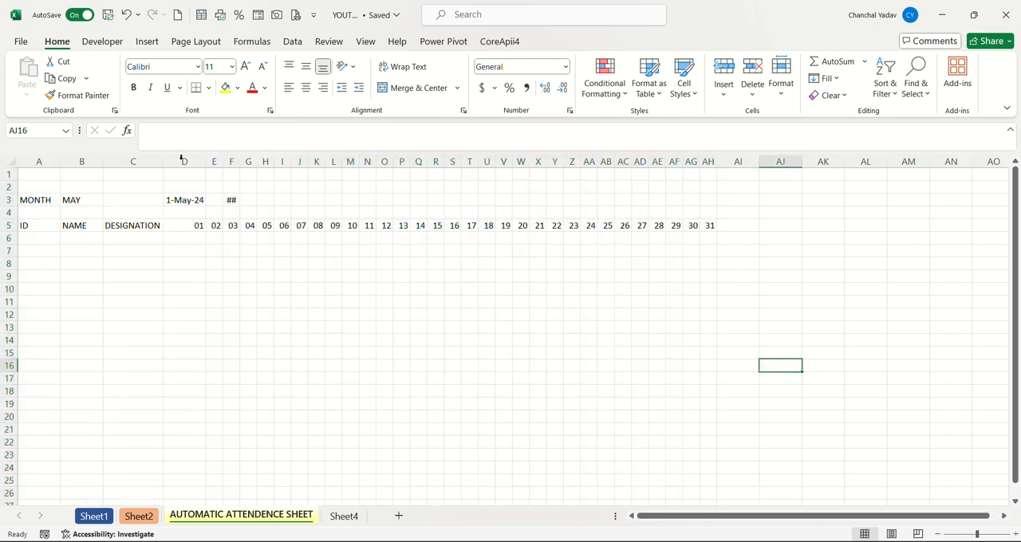
double_click(237, 157)
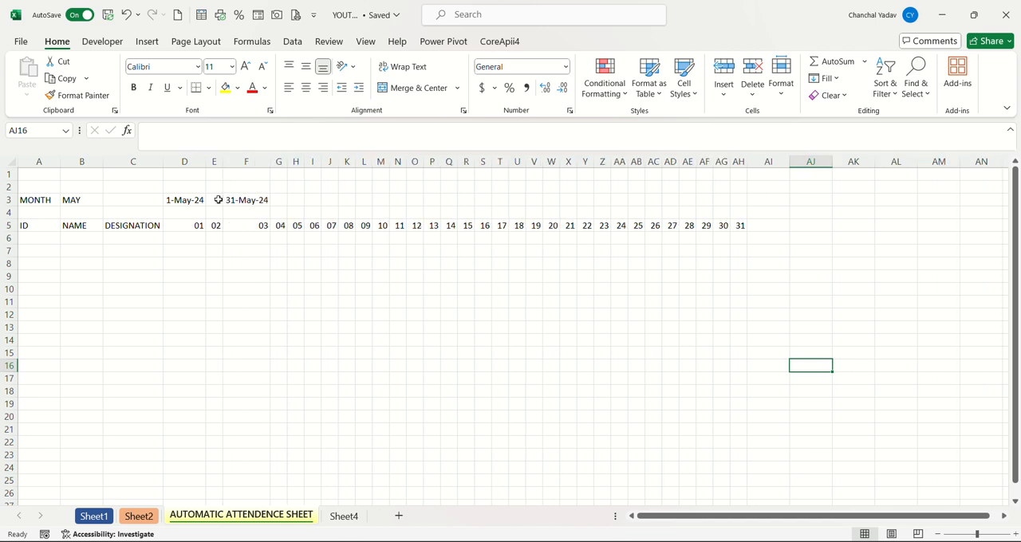
Enter the formula =TEXT(D5,"DDD") in cell D6 to give the weekday of the first date.
left_click(187, 239)
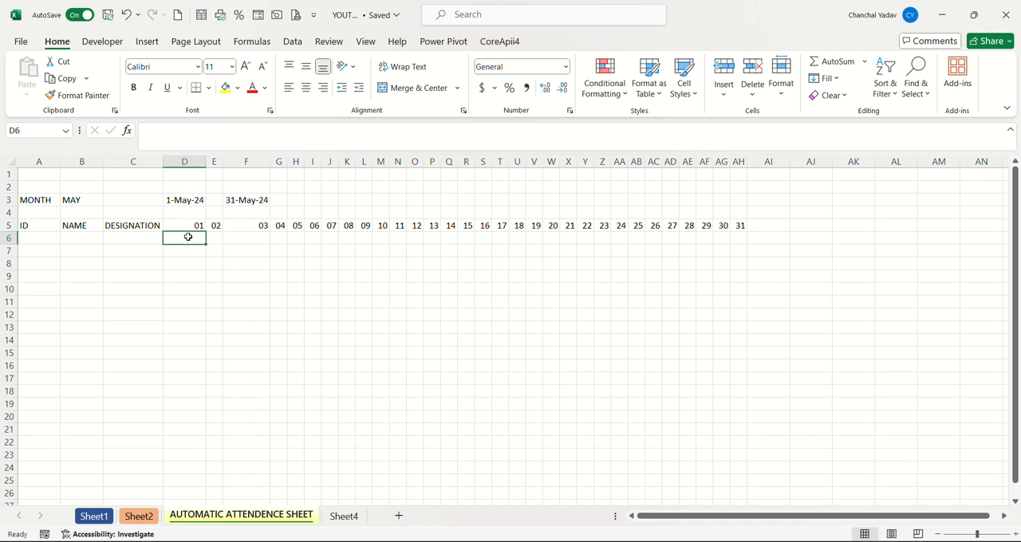
left_click(199, 225)
left_click(186, 238)
type("=TEXT")
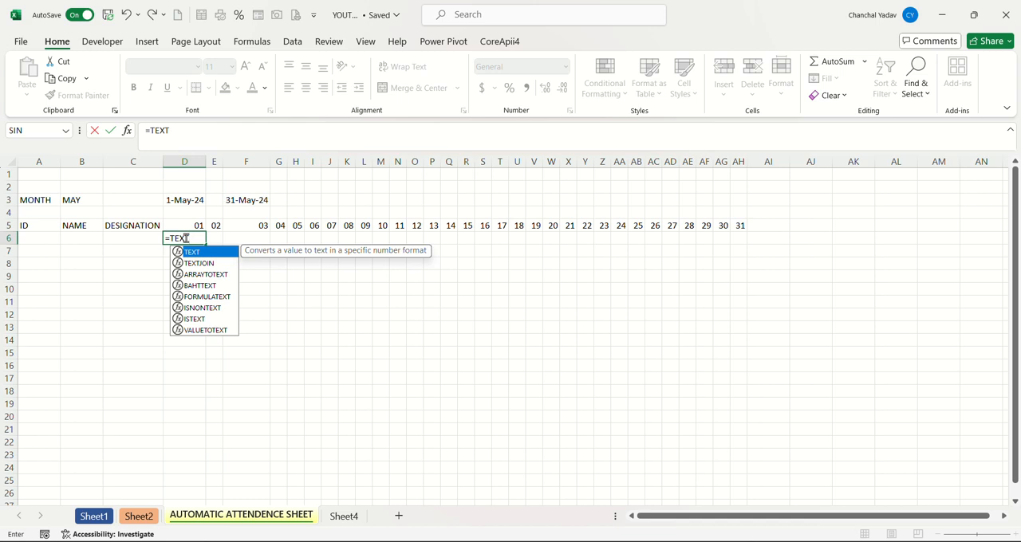
type("(")
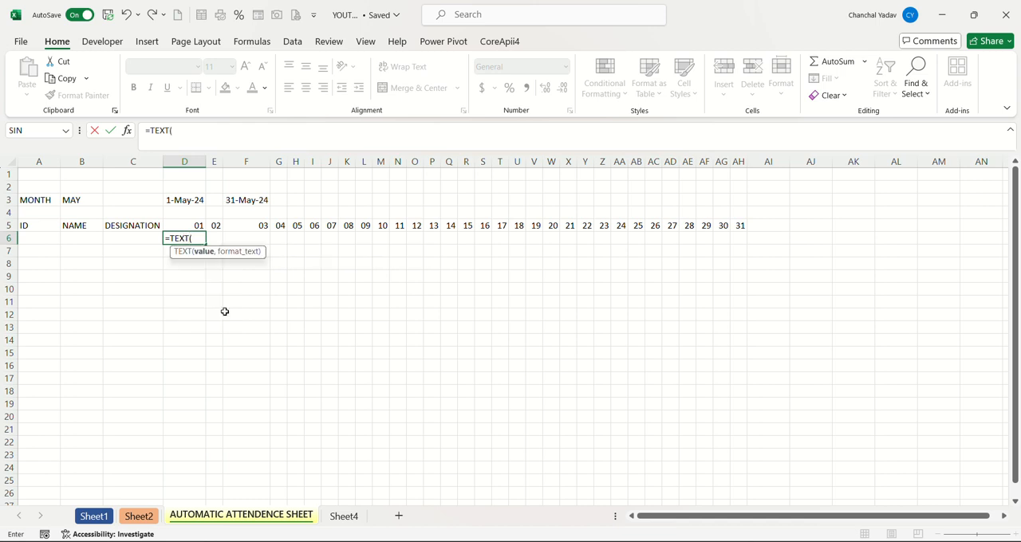
left_click(180, 225)
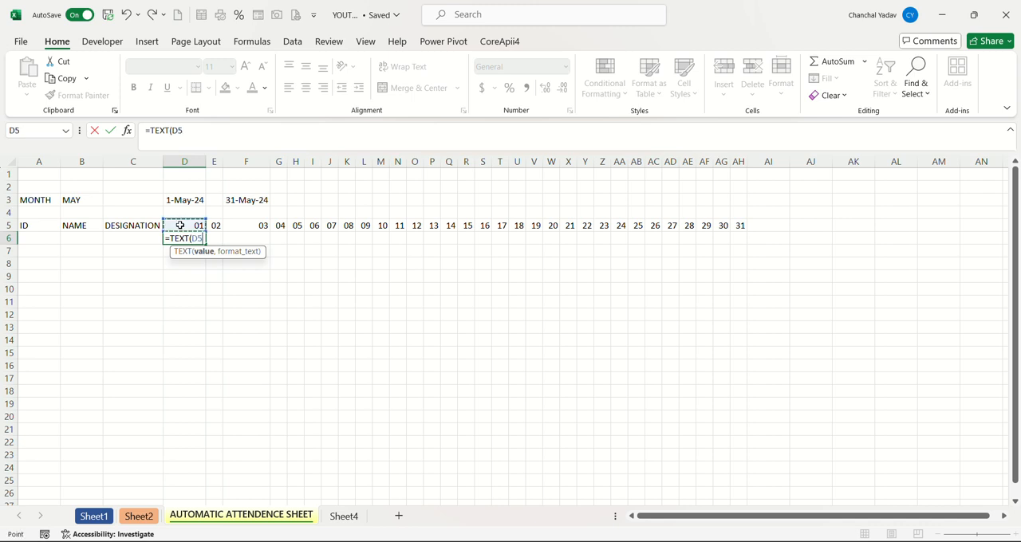
type(",\"")
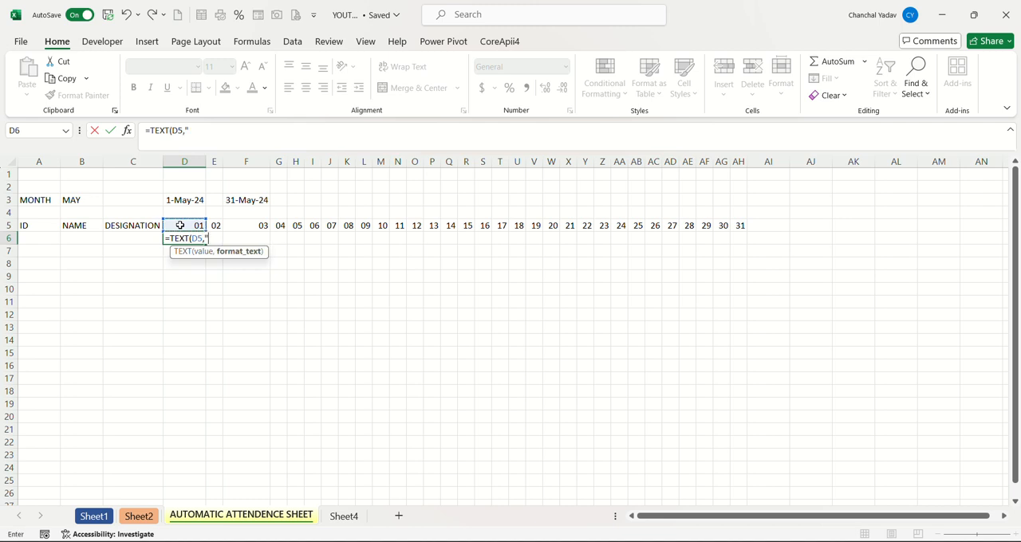
type("DDD\")")
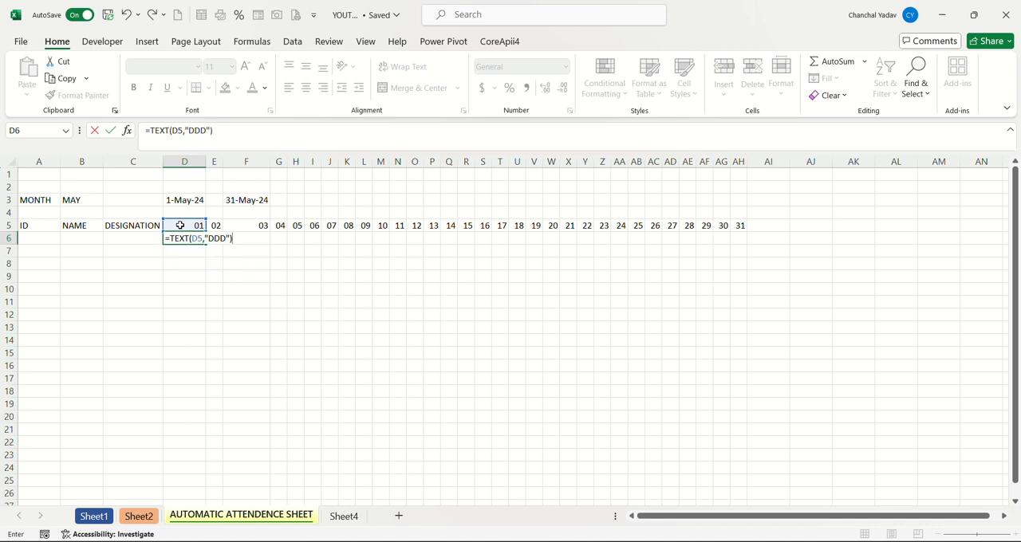
key("Return")
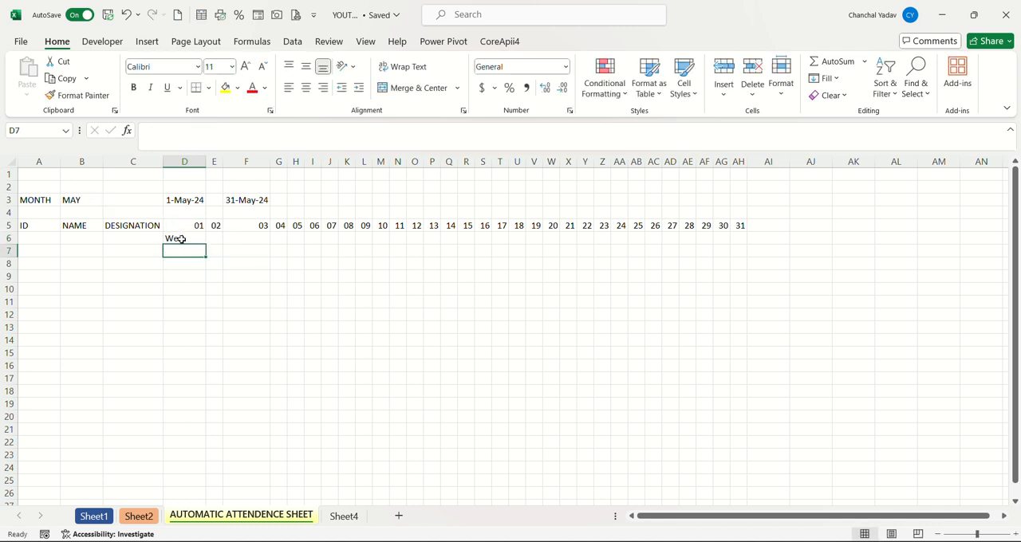
Fill D6's weekday formula across row 6 through AH6, and make the weekday row bold and centred.
left_click(180, 238)
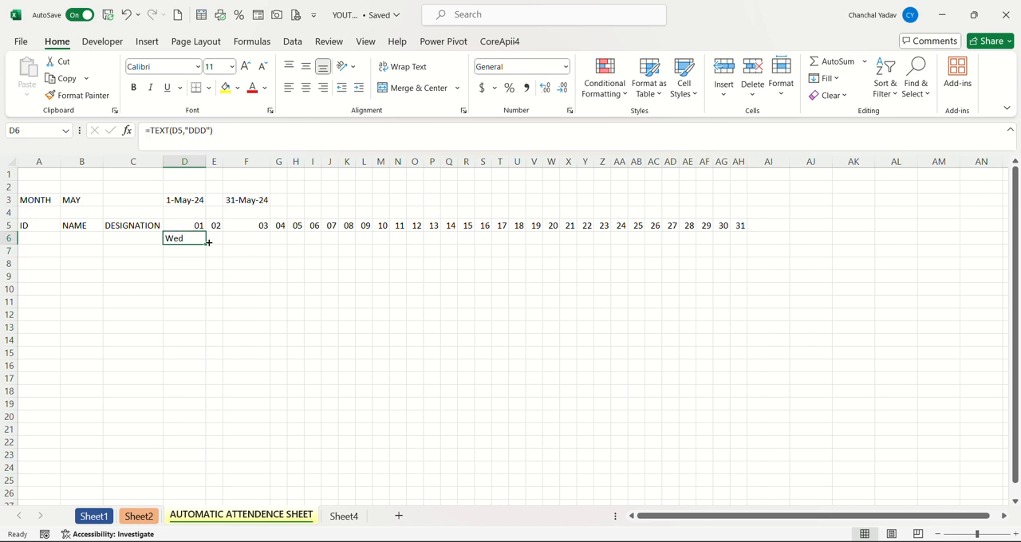
left_click_drag(208, 242, 743, 248)
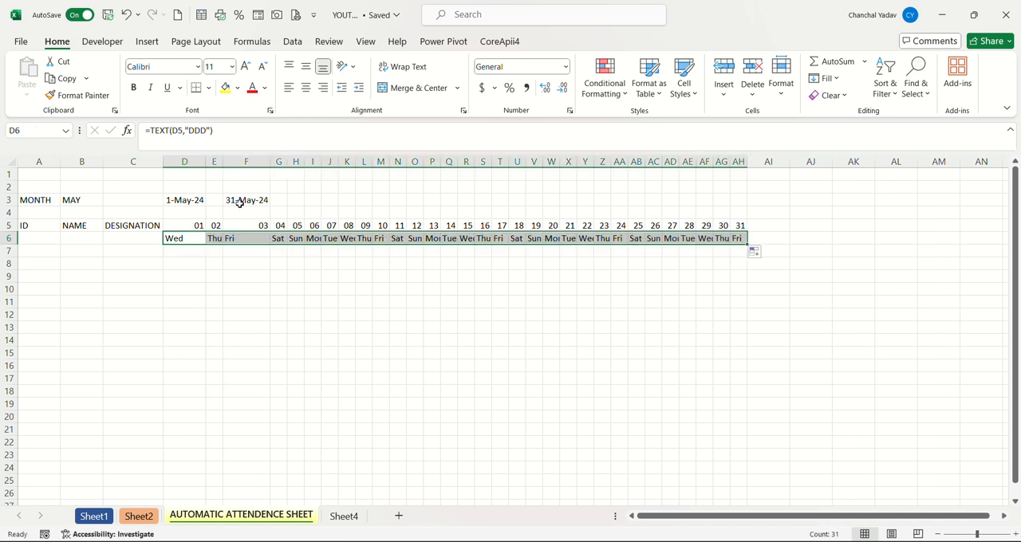
left_click(134, 89)
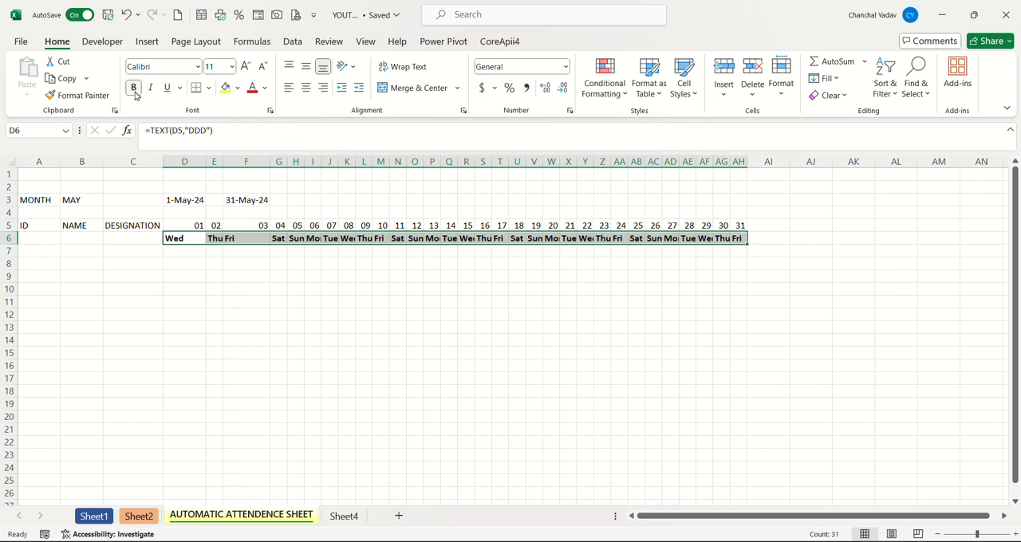
left_click(306, 89)
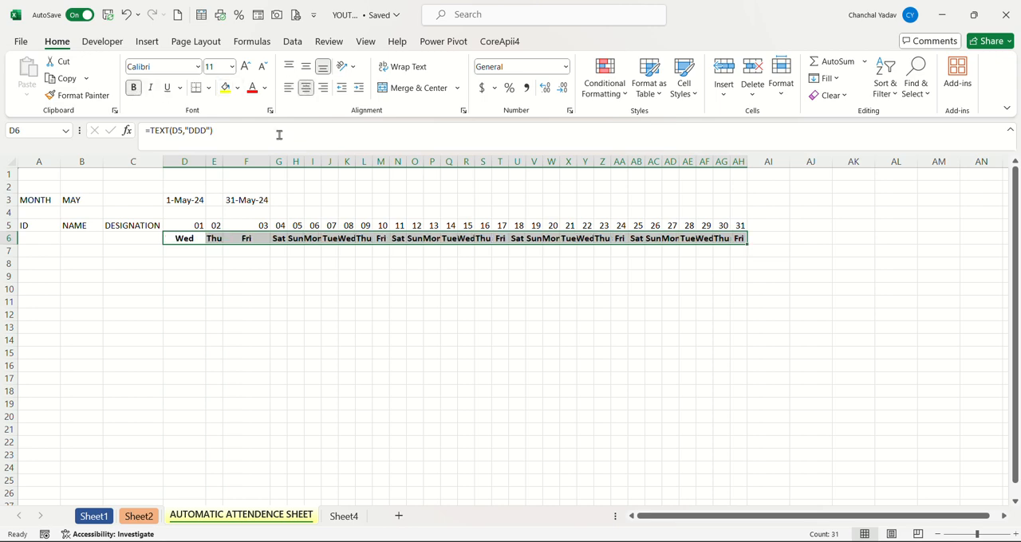
Make the date headers in D5:AH5 bold and centred.
left_click_drag(178, 225, 740, 223)
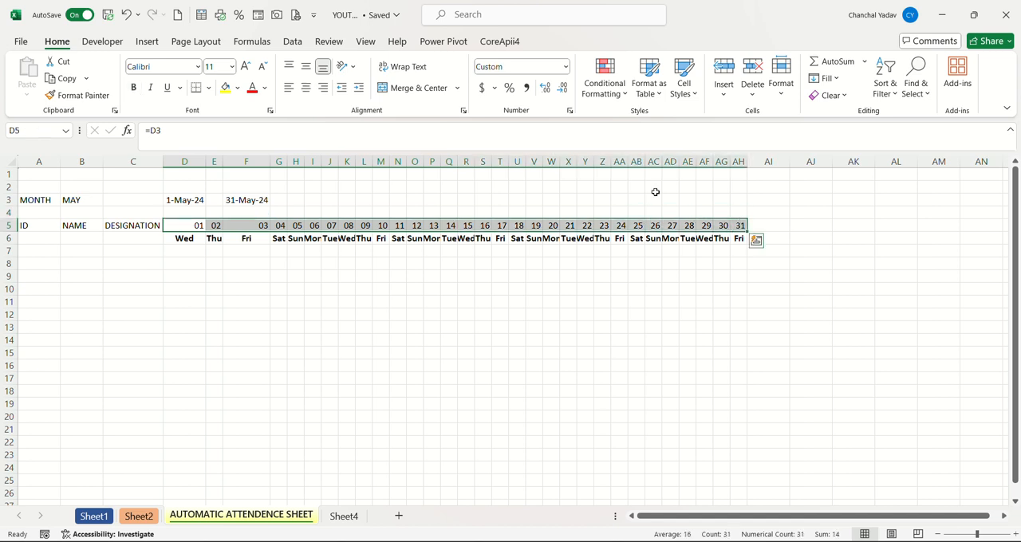
left_click(134, 88)
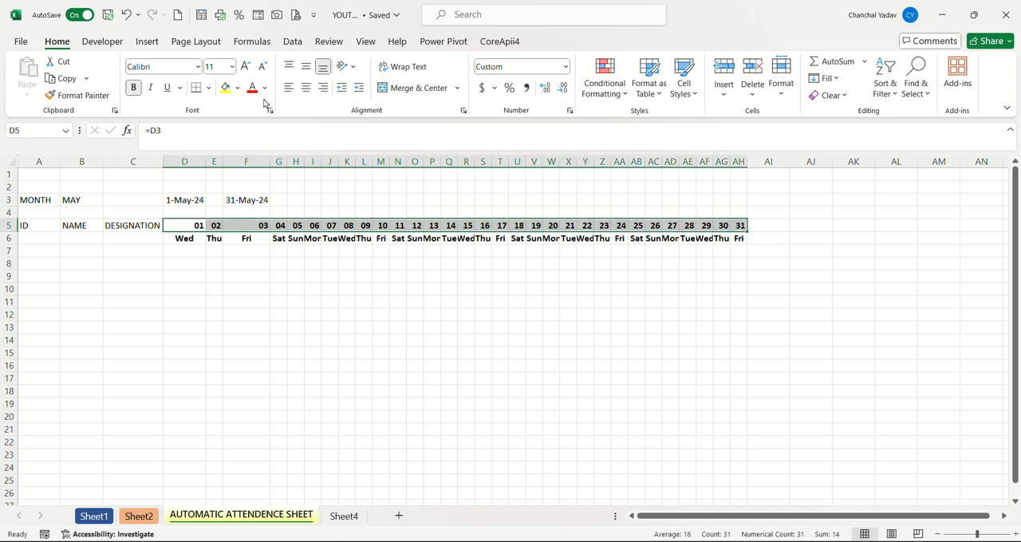
left_click(306, 89)
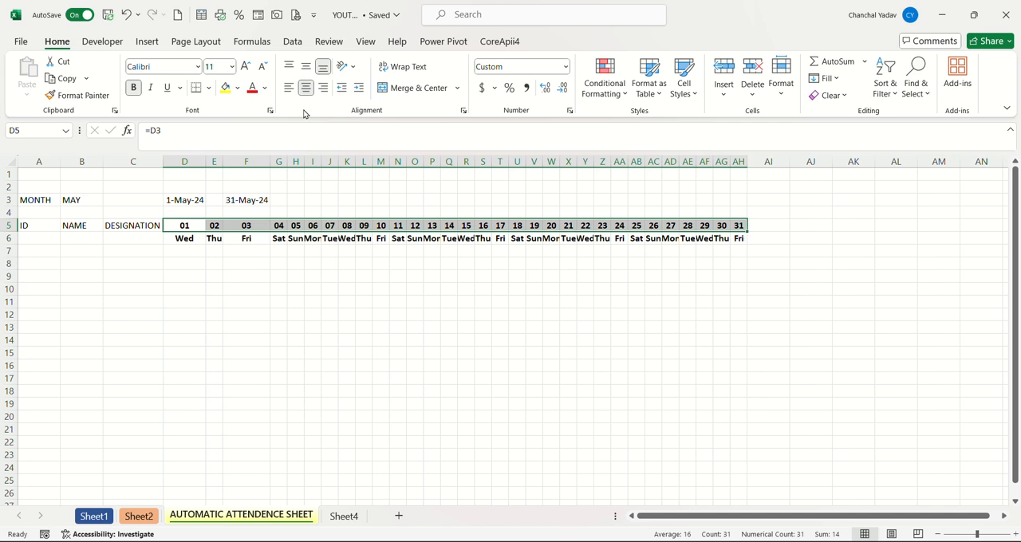
left_click(277, 290)
Enter 101 in A7 and fill the ID column down to A16 as a series ending at 110.
left_click(192, 251)
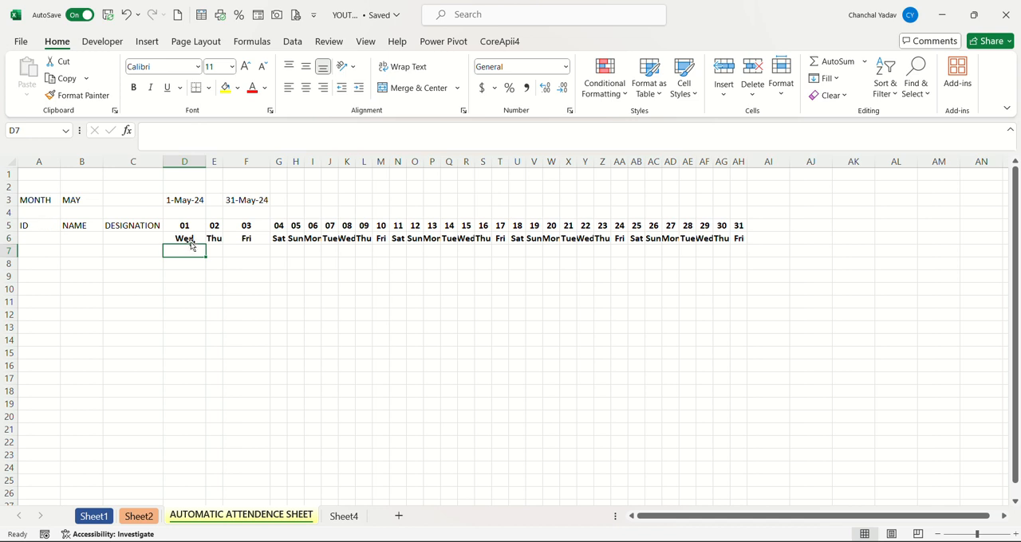
left_click(47, 252)
type("101")
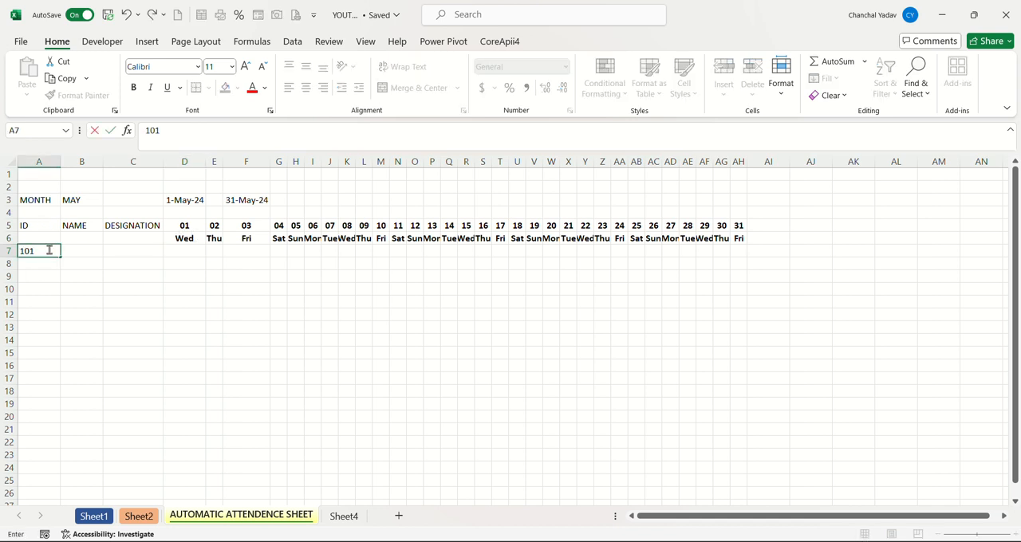
left_click(39, 278)
left_click(42, 251)
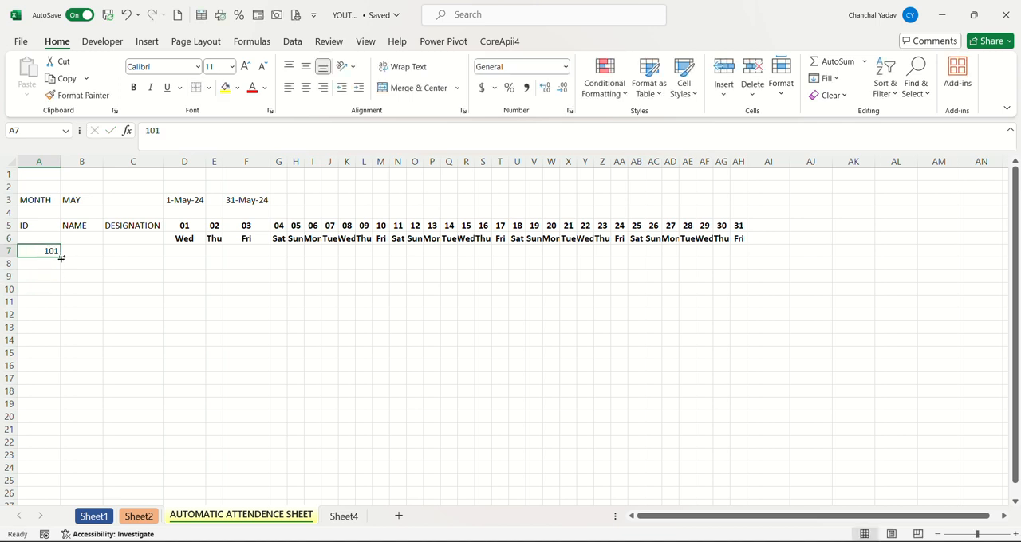
left_click_drag(61, 258, 64, 377)
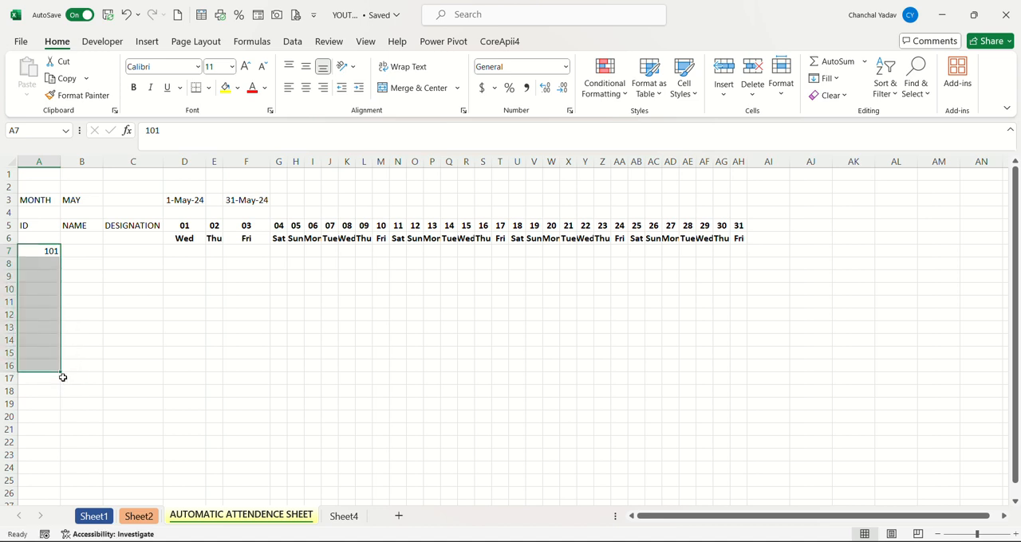
Enter the ten employees' first names in the NAME column, from B7 to B16.
left_click(79, 256)
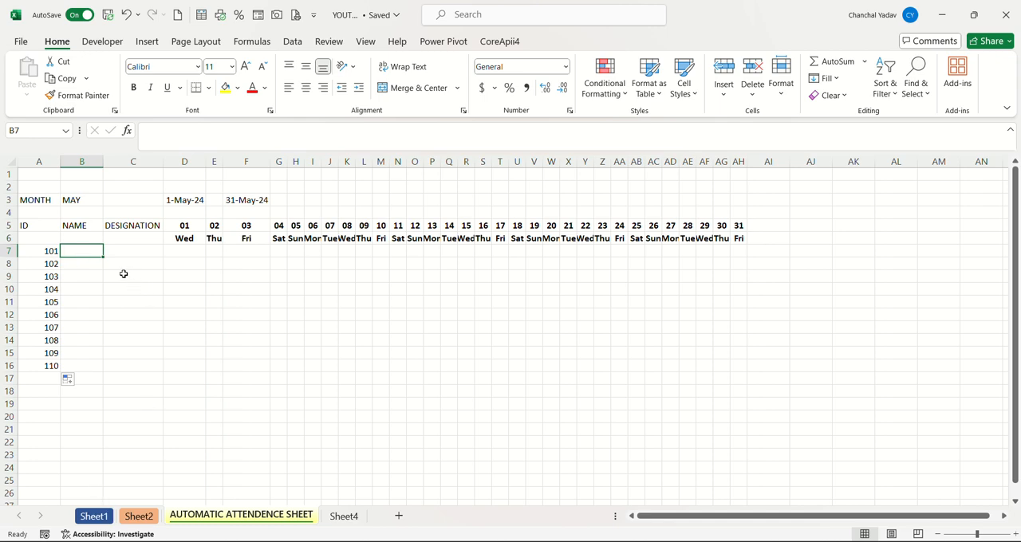
type("KARTIK")
key("Return")
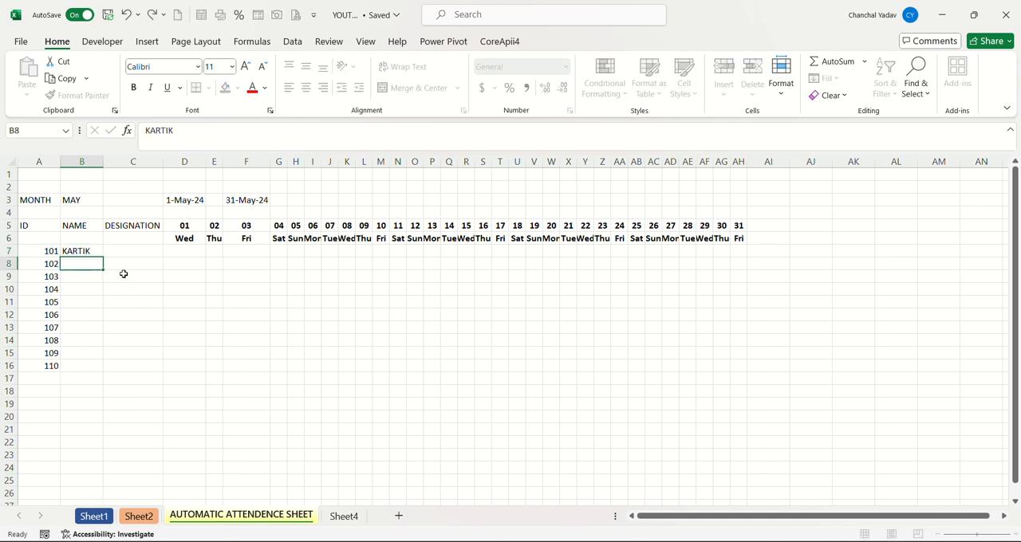
type("KAJAL")
key("Return")
type("HA")
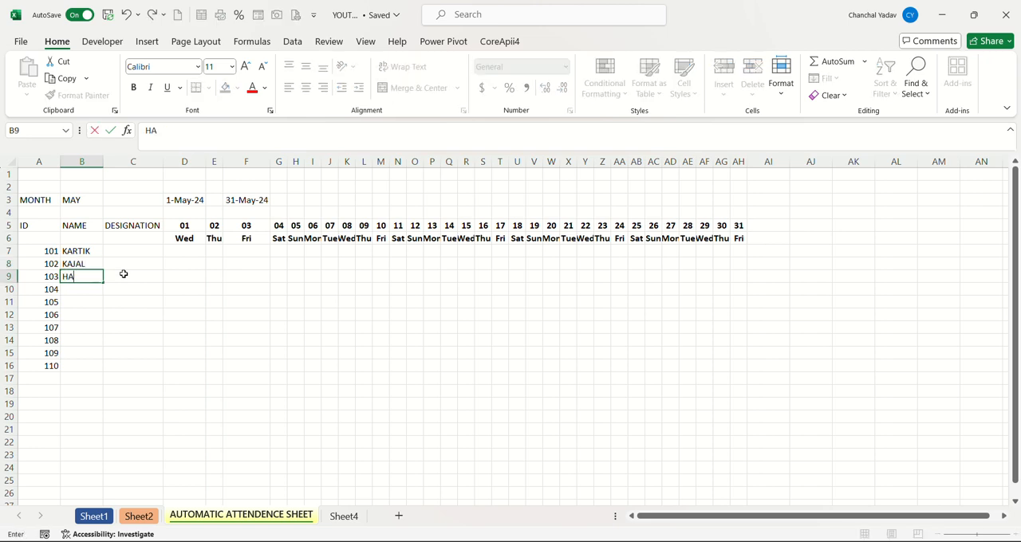
type("RSH")
key("Return")
type("SA")
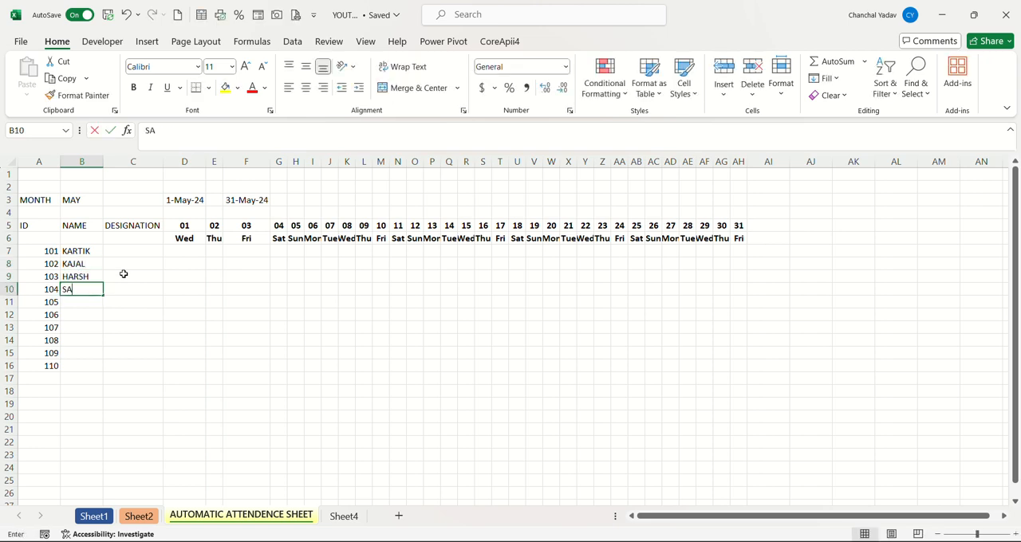
type("HIL")
key("Return")
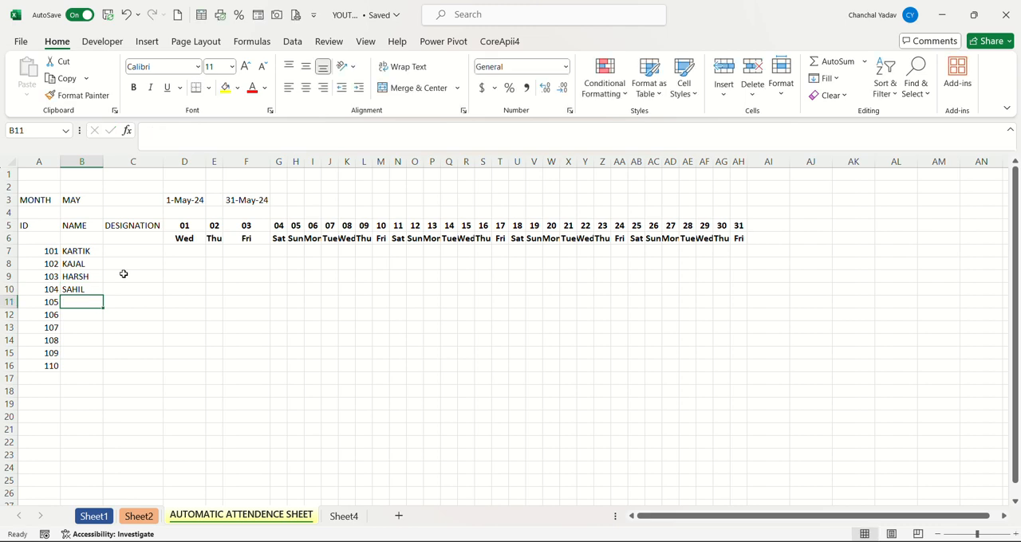
type("DIKSHA")
key("Return")
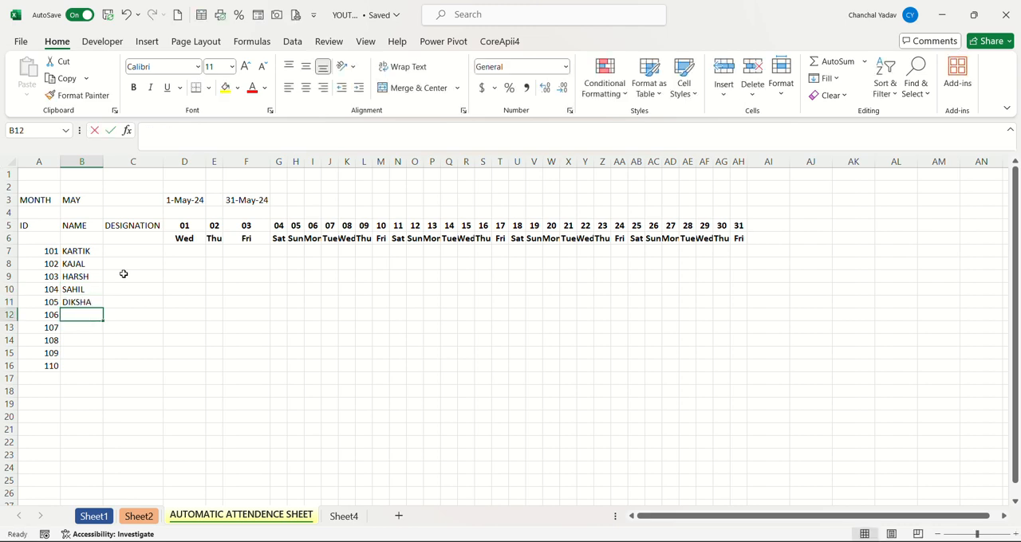
type("UDIT")
key("Return")
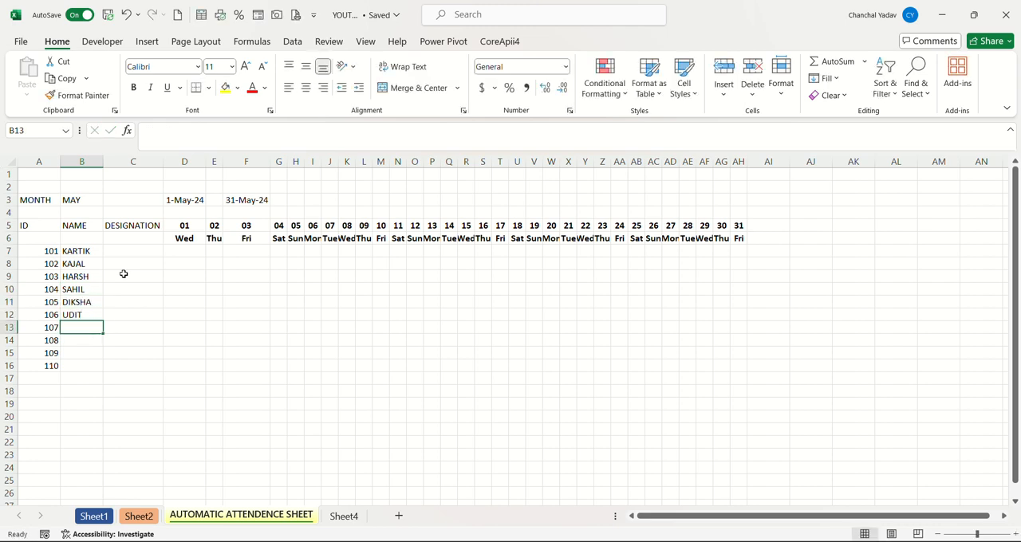
type("PIYUS")
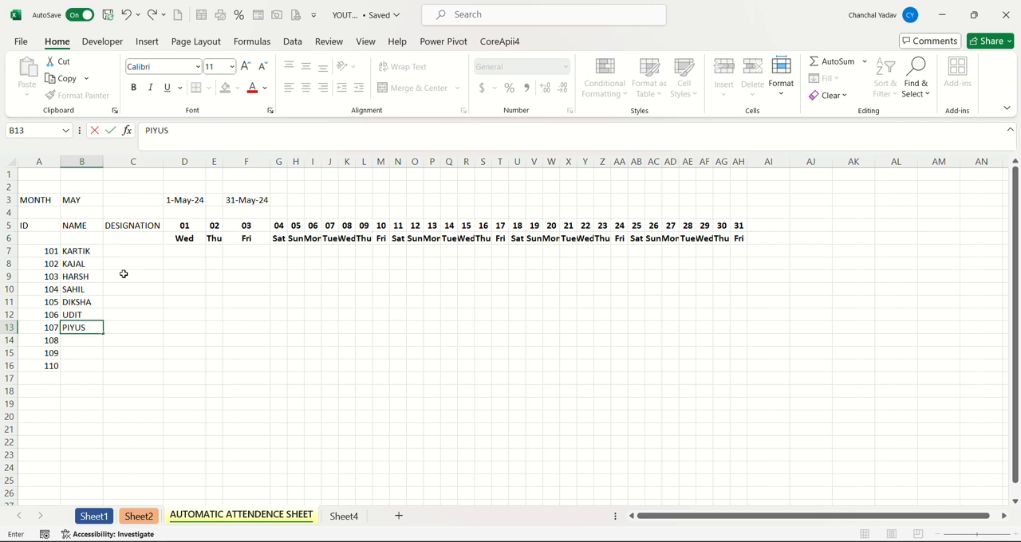
type("H")
key("Return")
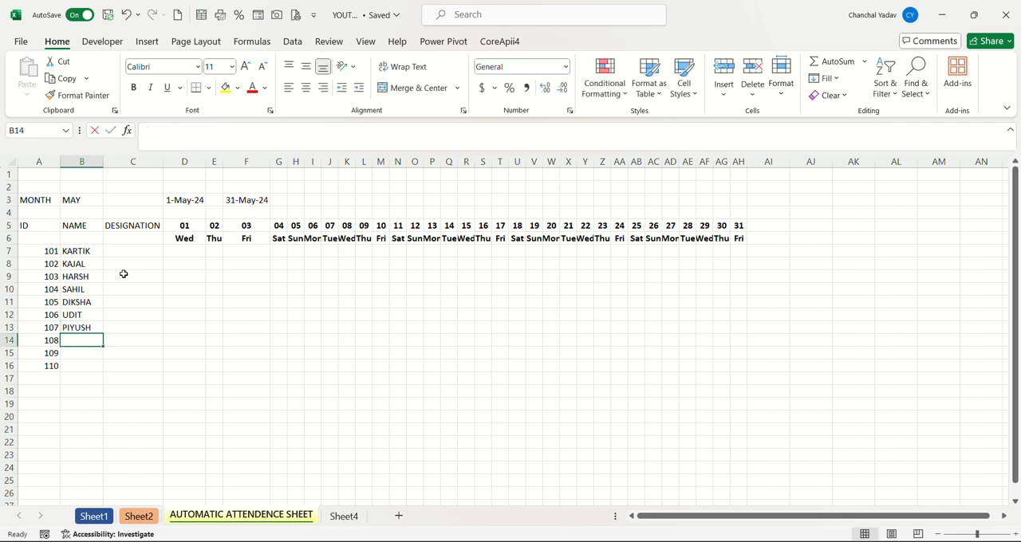
type("LUCKY")
key("Return")
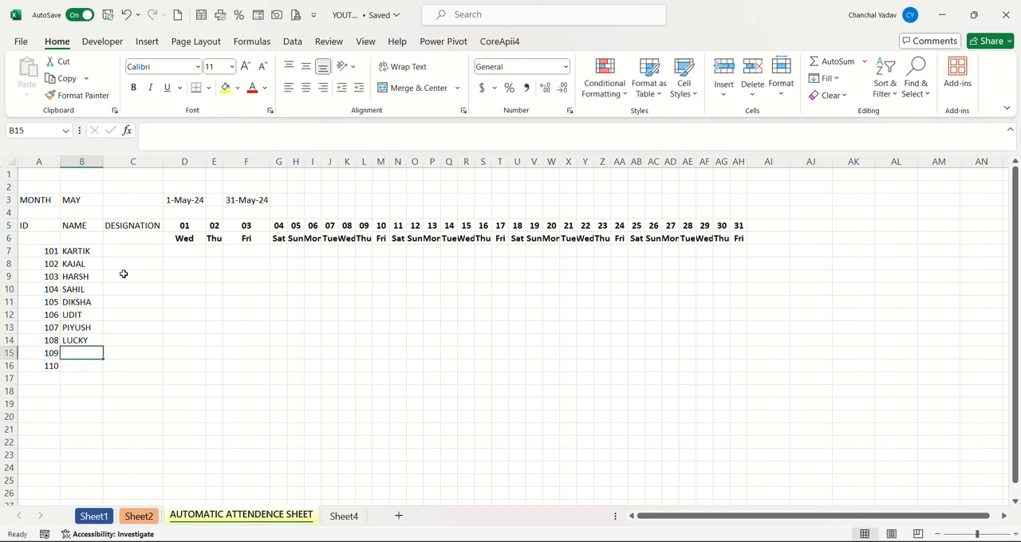
type("CHIRAG")
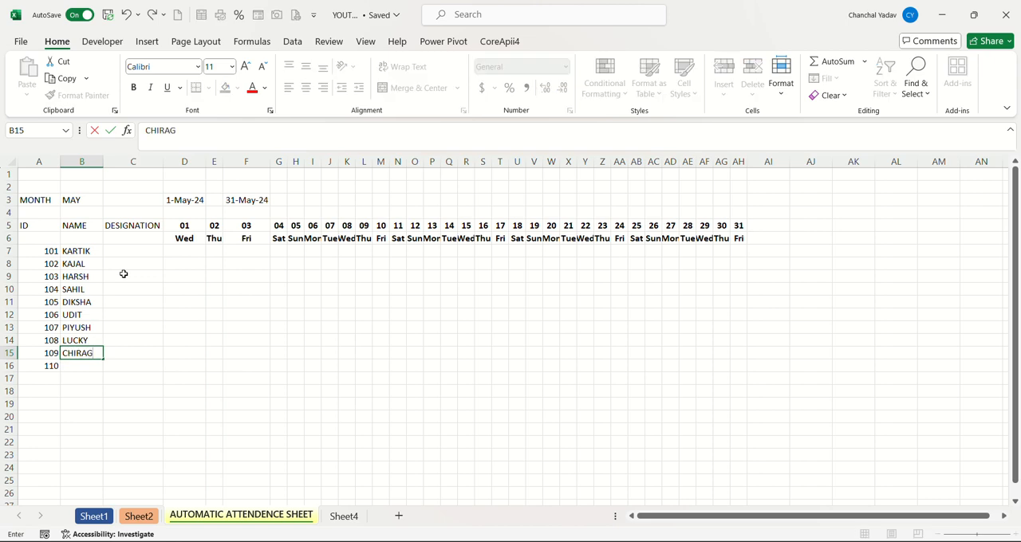
key("Return")
type("ANJALI")
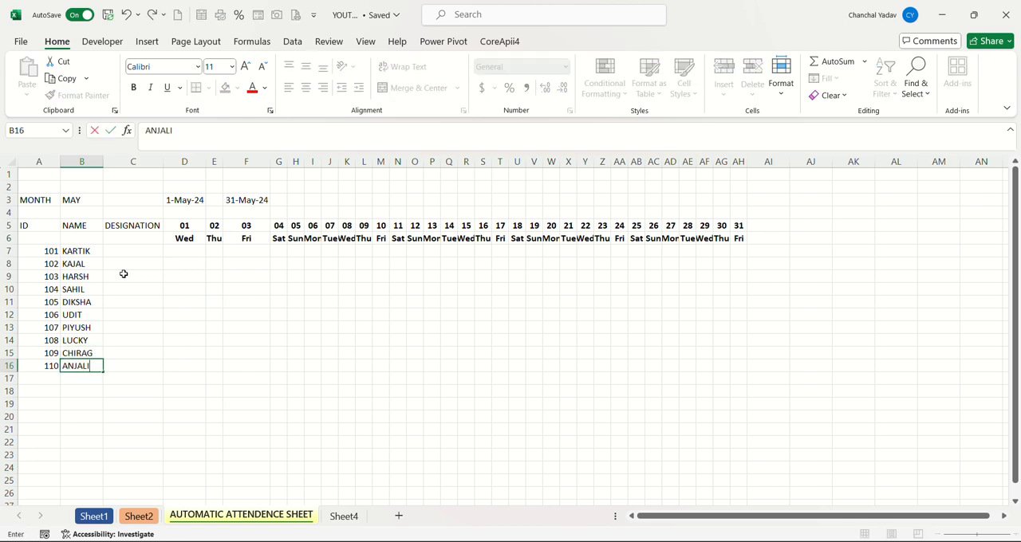
Enter the designations DIRECTOR, MANAGER, ASS . MANAGER, HR and STAFF in cells C7 to C11.
left_click(118, 251)
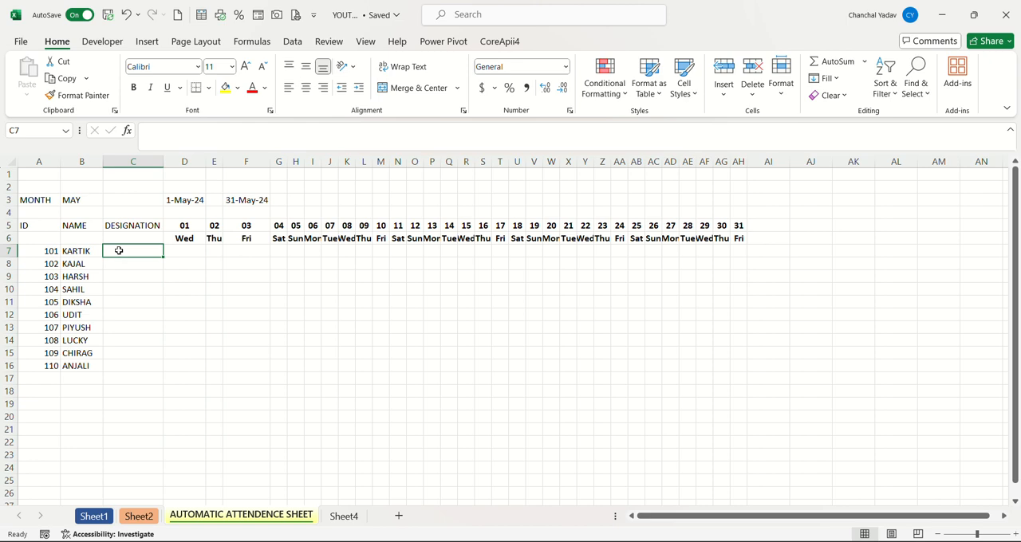
type("DIRECTOR")
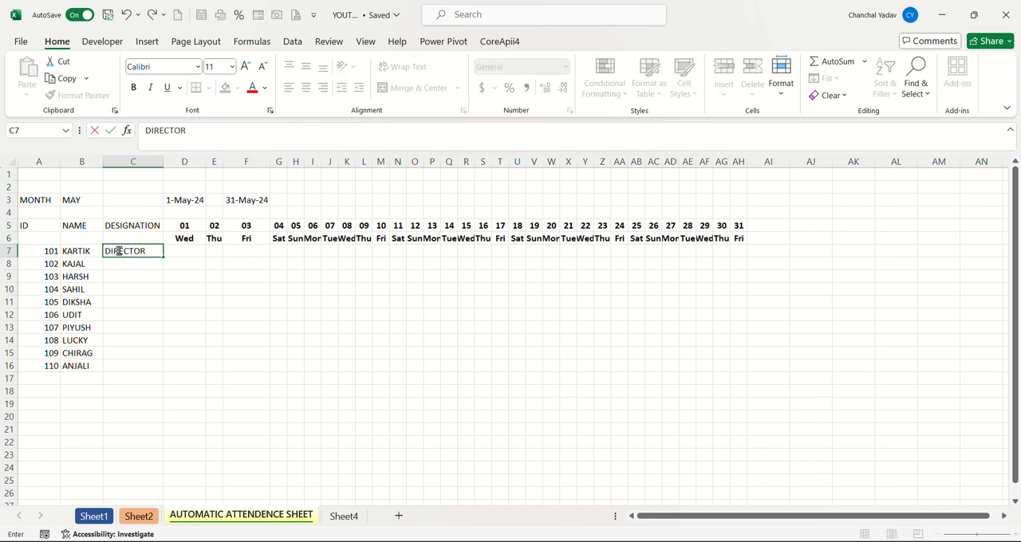
key("Return")
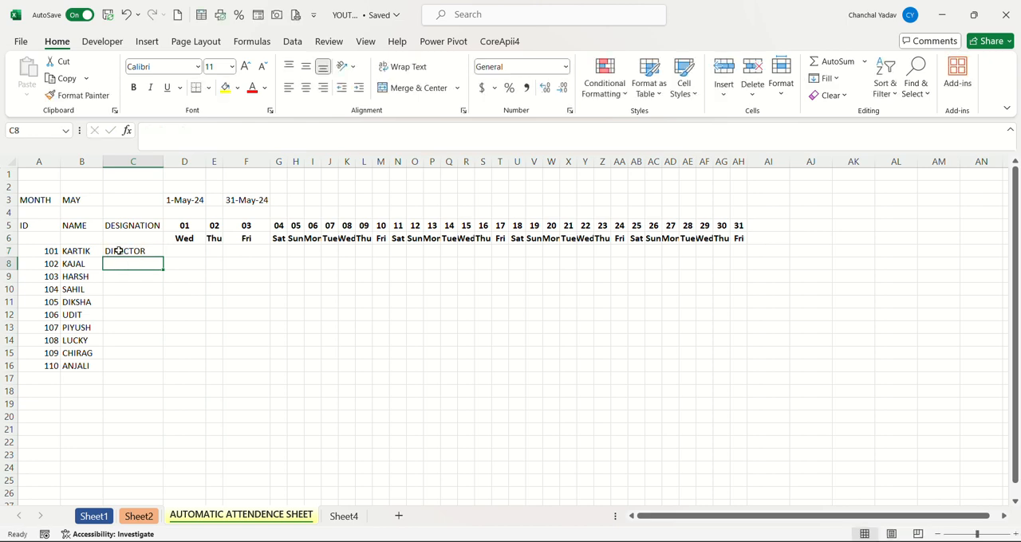
type("MANAGER")
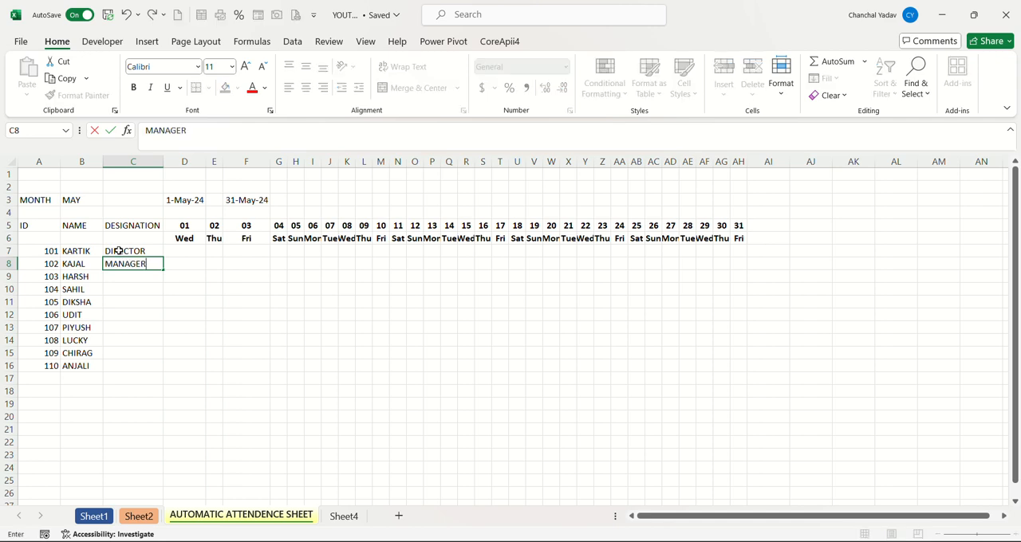
key("Return")
type("ASS . M")
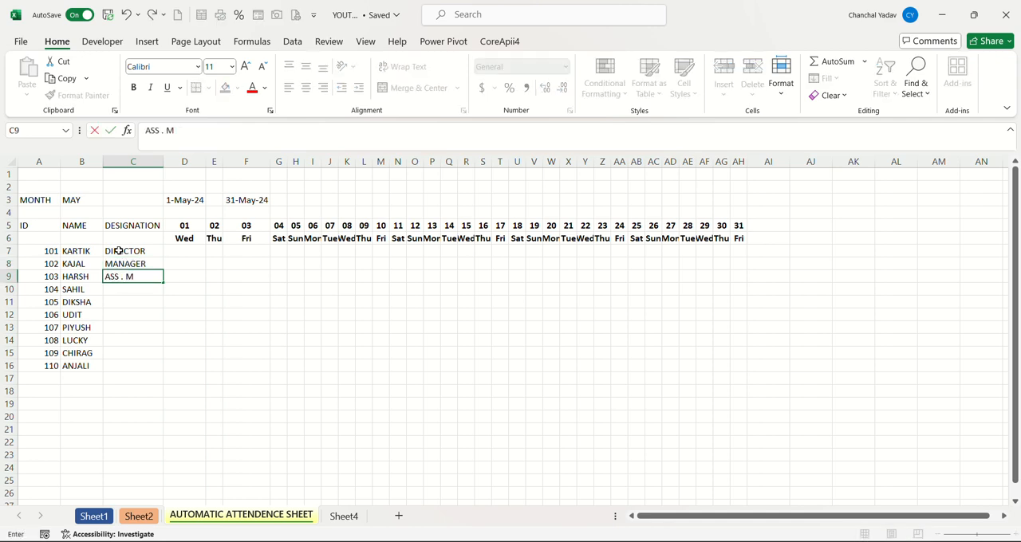
type("ANAGER")
key("Return")
type("HR")
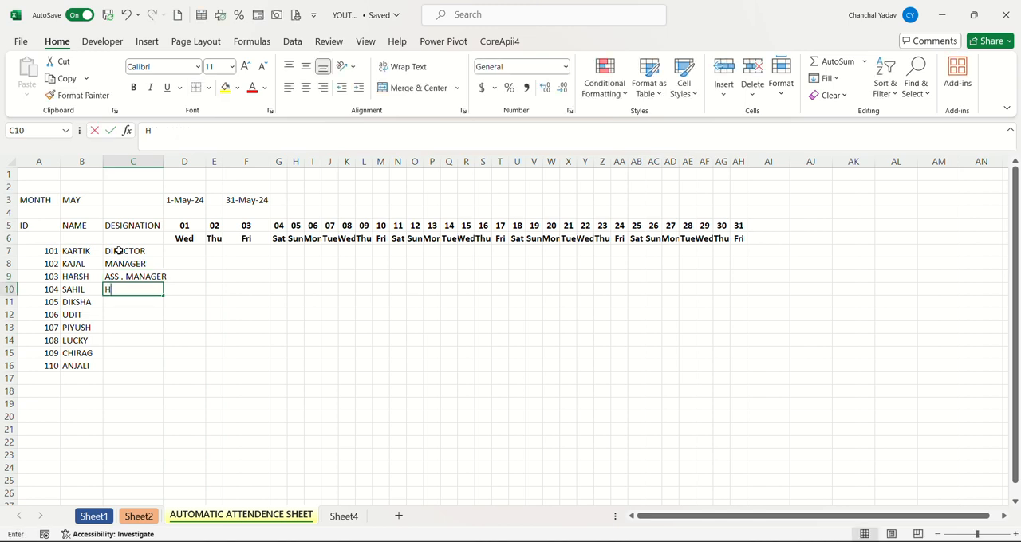
key("Return")
type("STAFF")
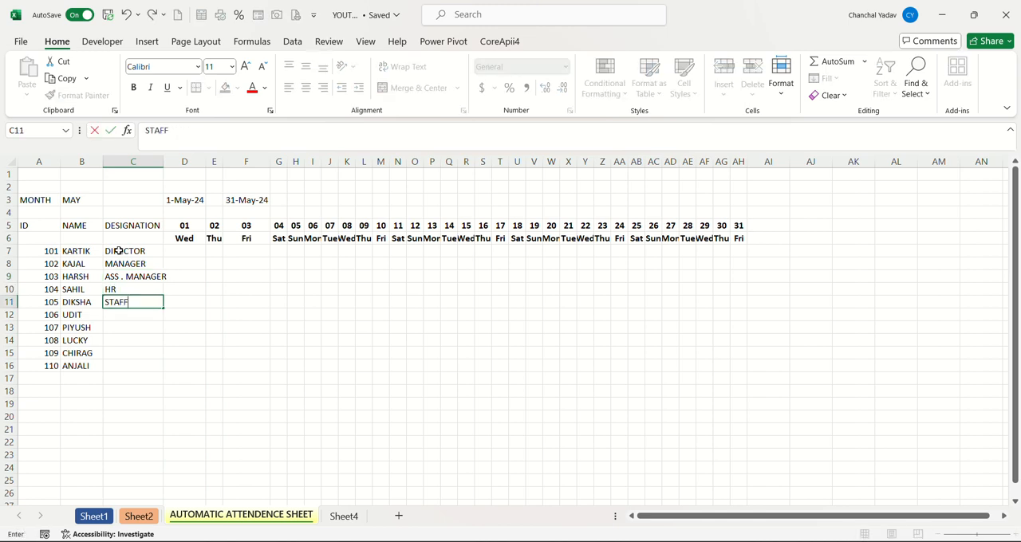
left_click(155, 326)
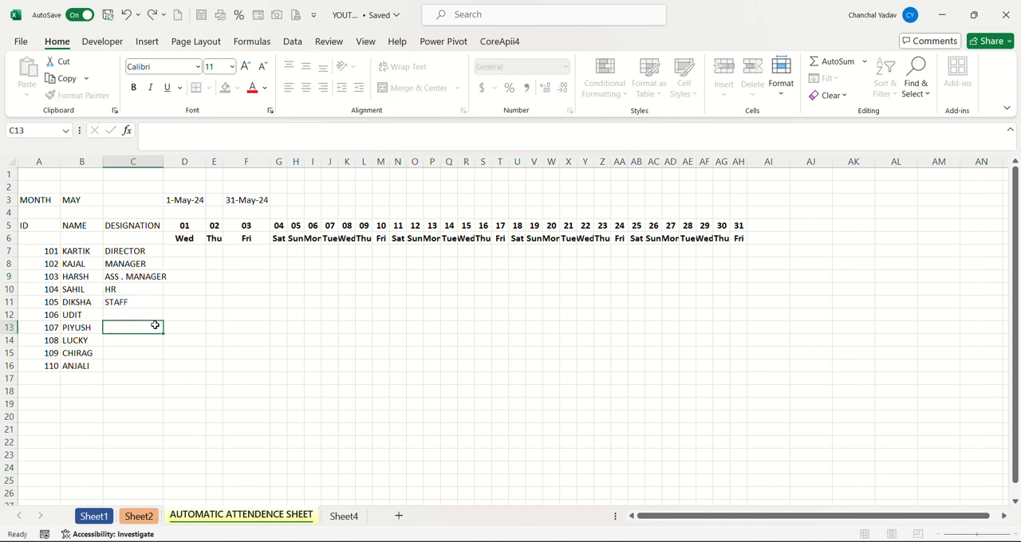
Fill STAFF from C11 down to C16 and autofit the DESIGNATION column's width.
left_click(139, 300)
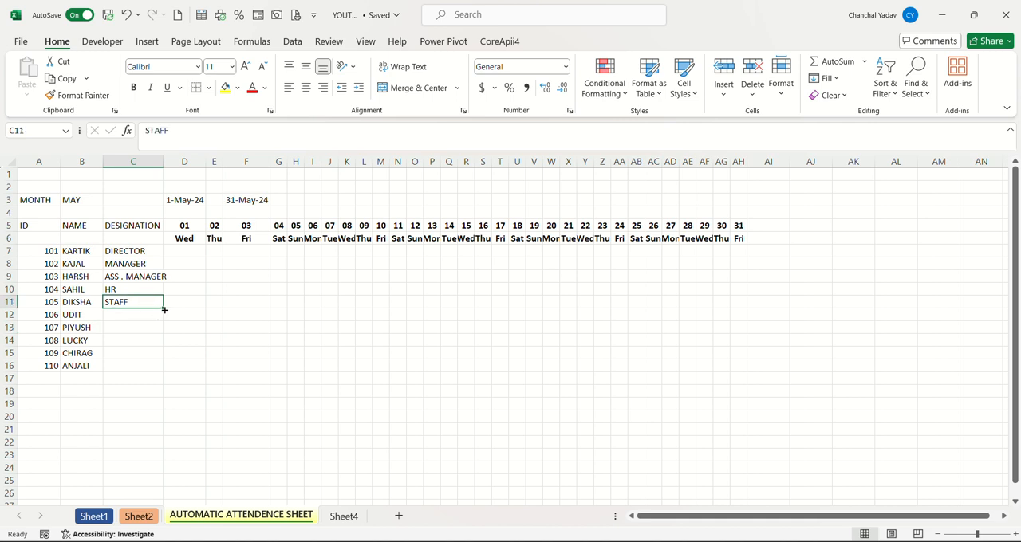
left_click_drag(163, 310, 162, 369)
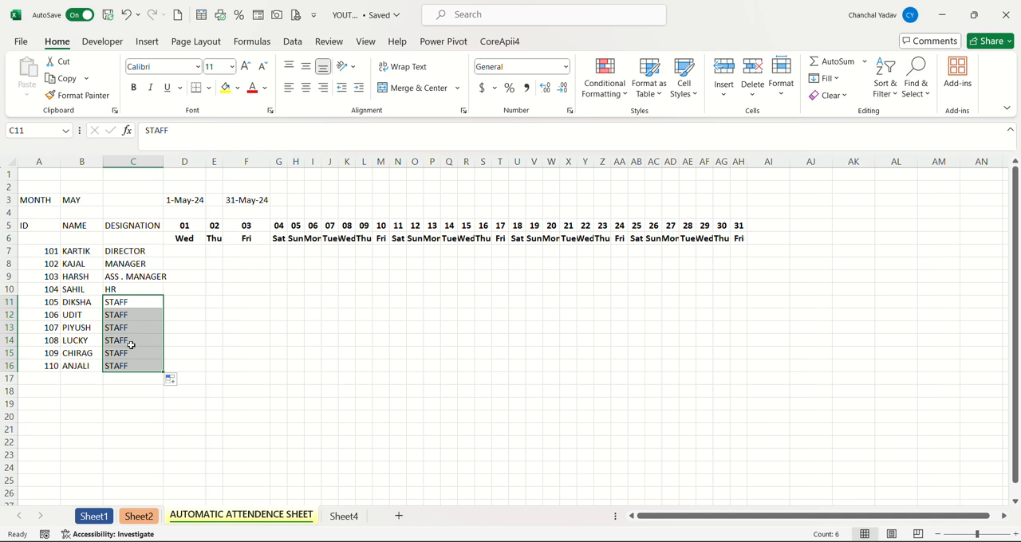
double_click(163, 162)
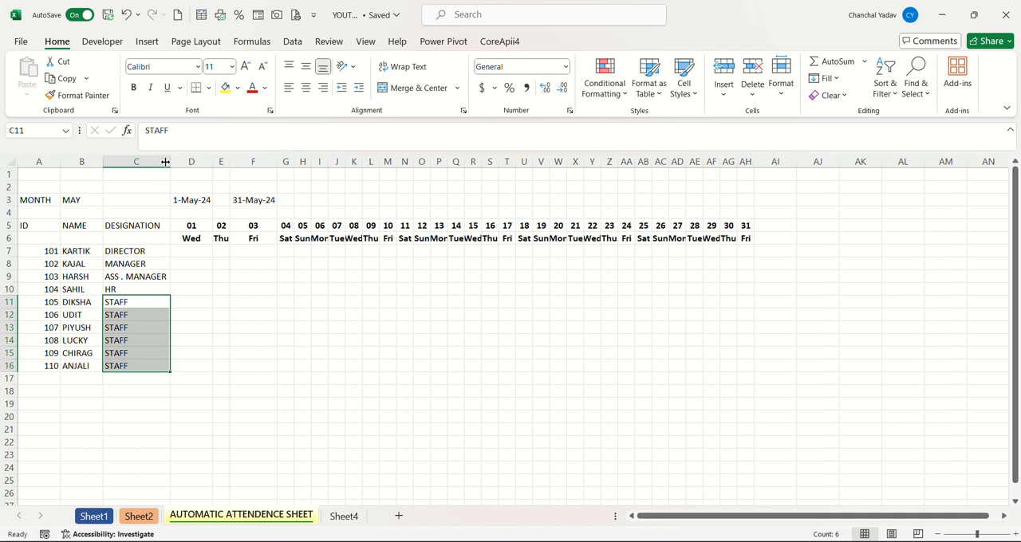
Give the date and weekday headers in D5:AH6 a dark blue fill and white font.
left_click(186, 253)
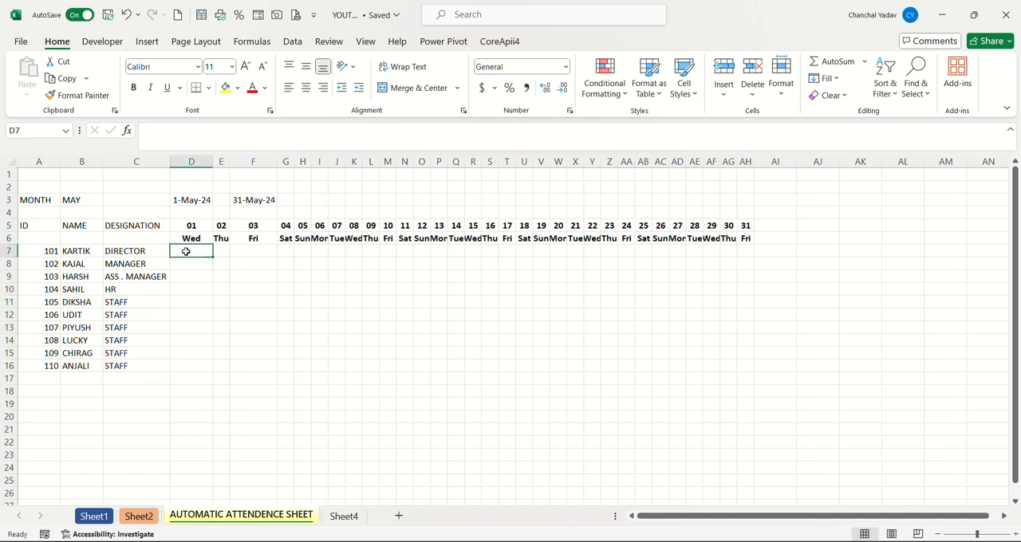
left_click(198, 225)
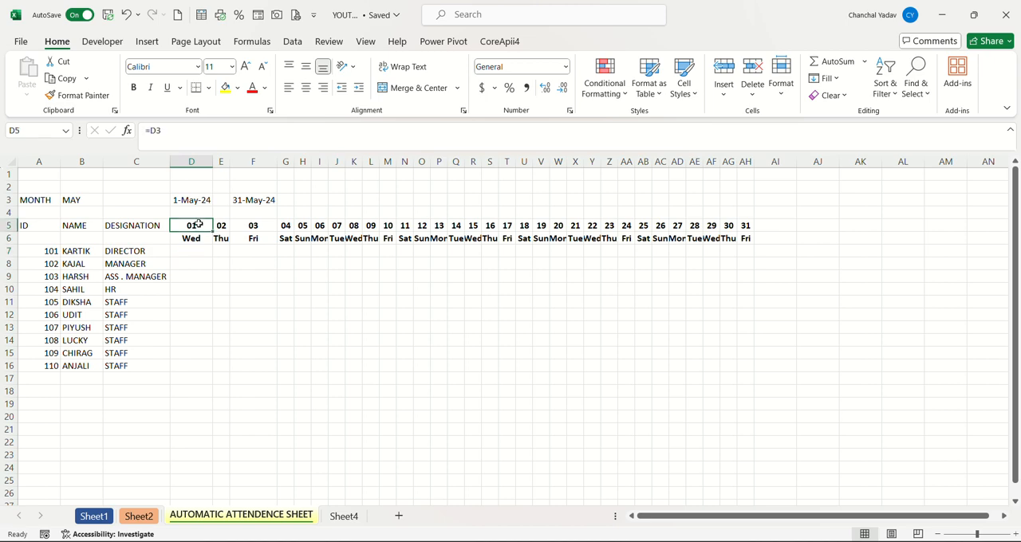
left_click_drag(199, 225, 745, 238)
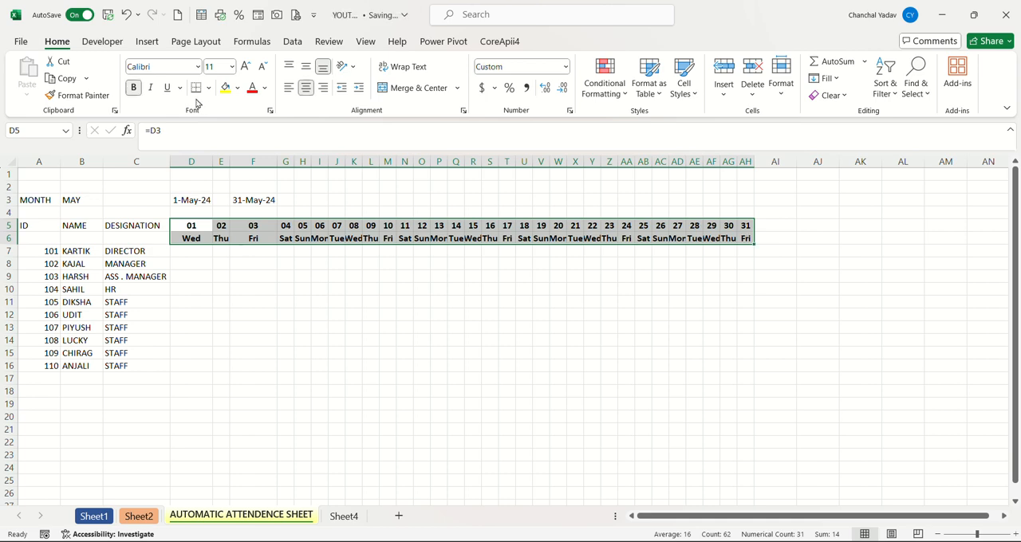
left_click(237, 89)
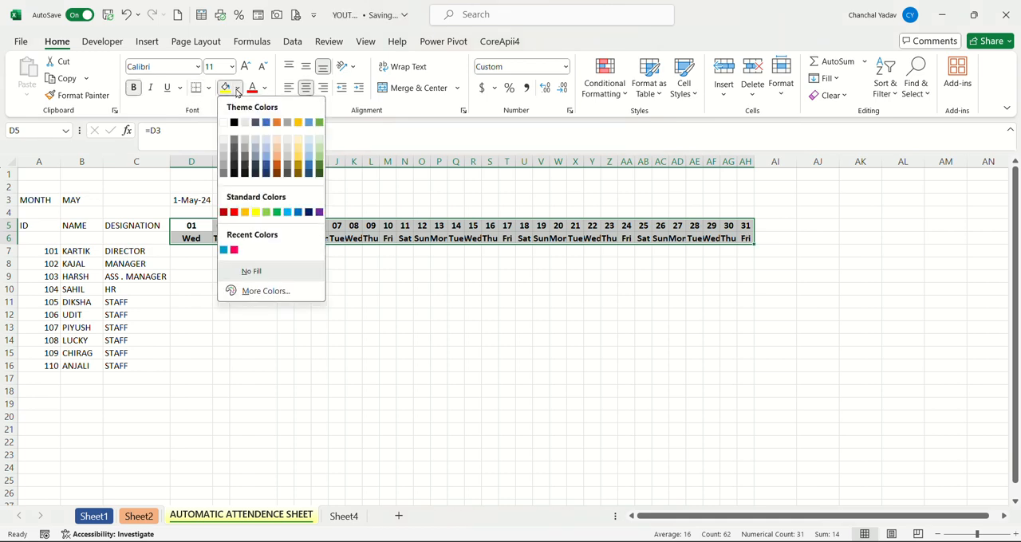
left_click(267, 174)
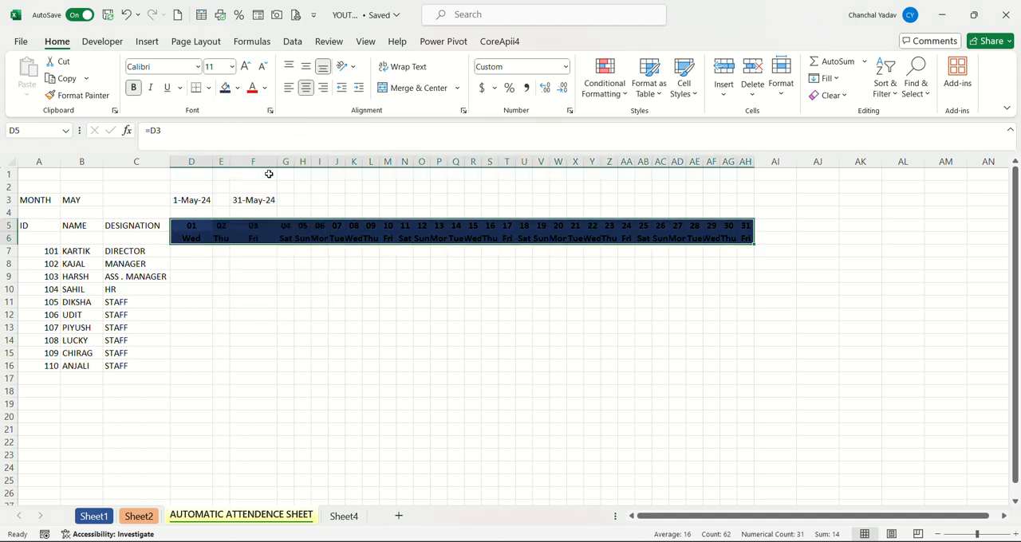
left_click(266, 89)
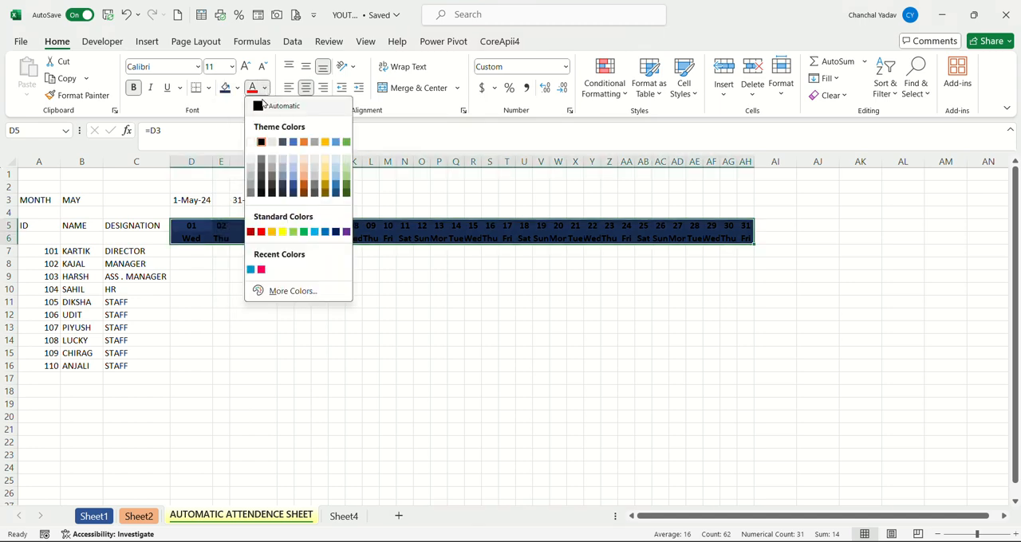
left_click(251, 143)
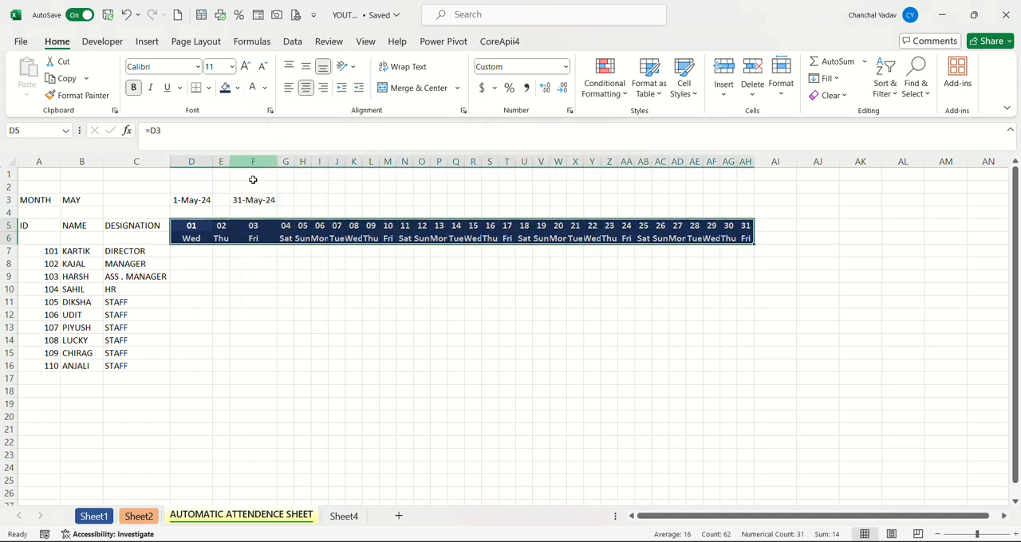
Set columns D through AH to one equal width, wide enough to show each weekday header in full.
left_click(251, 253)
left_click(201, 250)
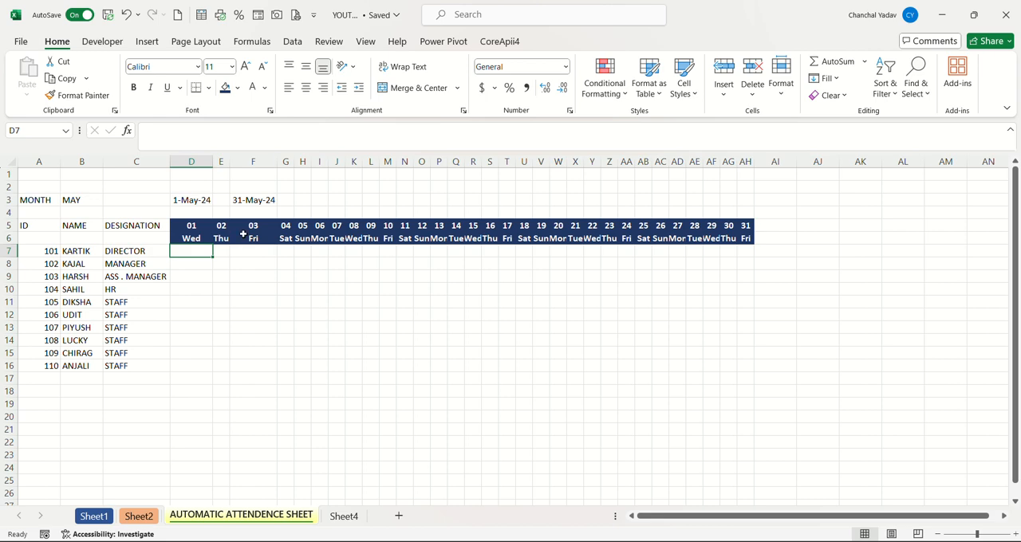
left_click_drag(201, 162, 746, 201)
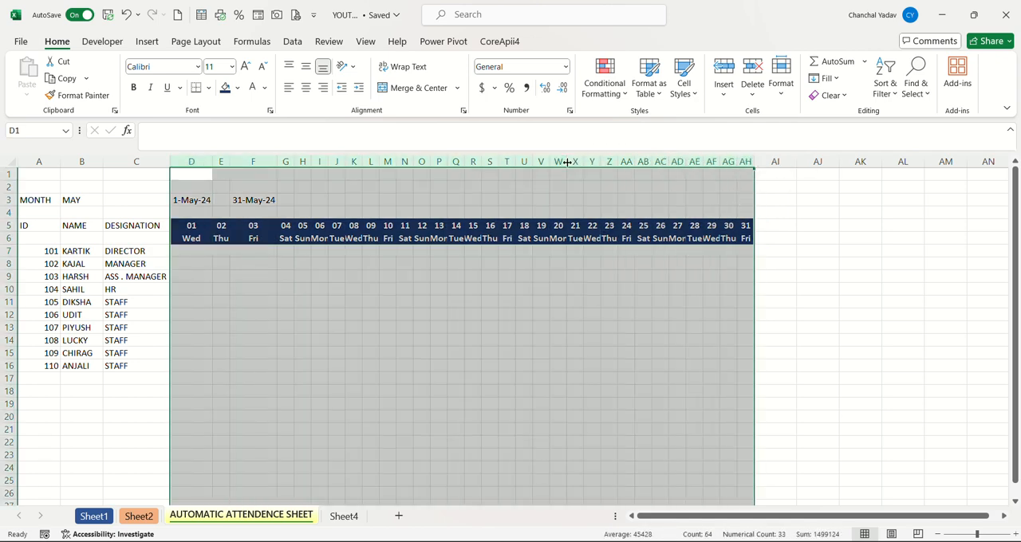
left_click_drag(567, 162, 575, 163)
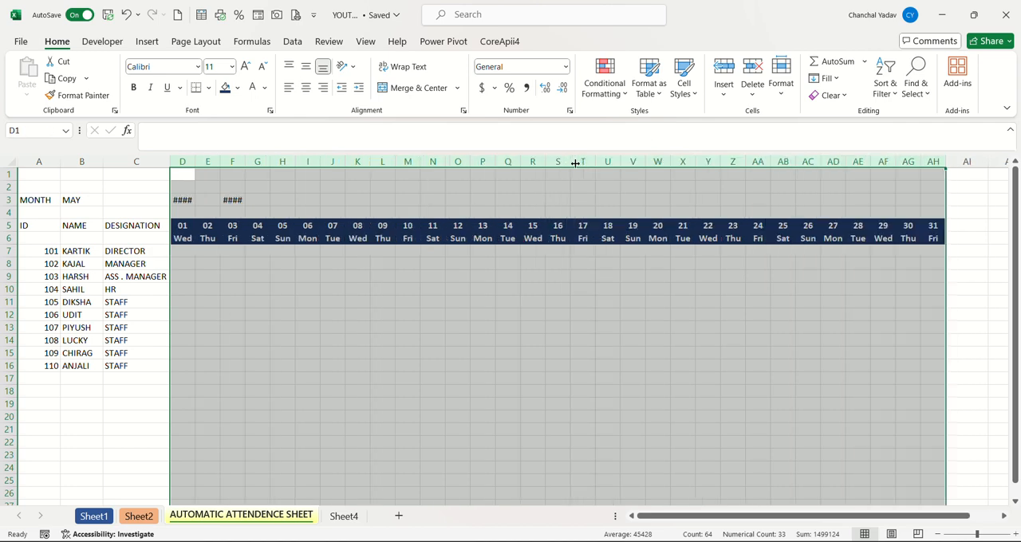
left_click(340, 303)
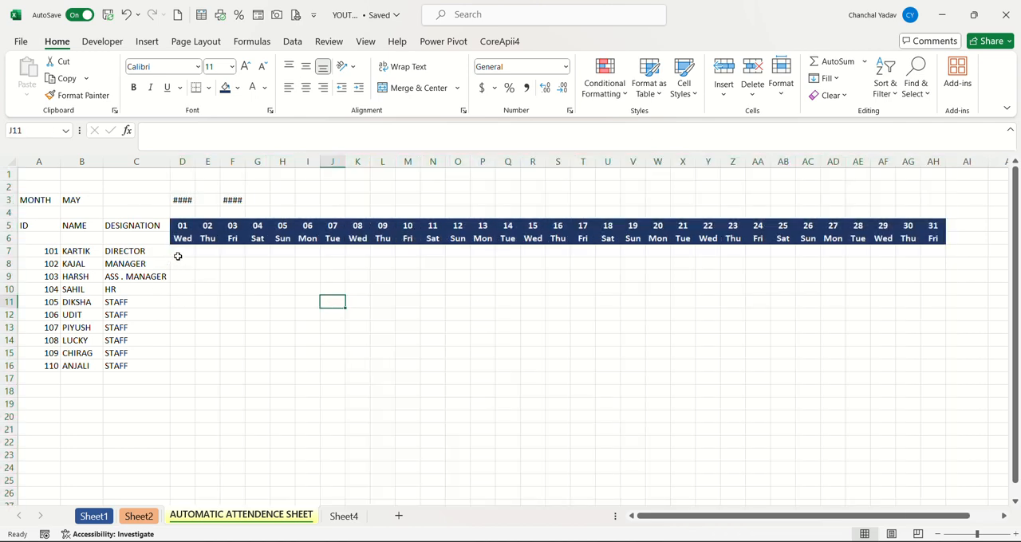
left_click(178, 255)
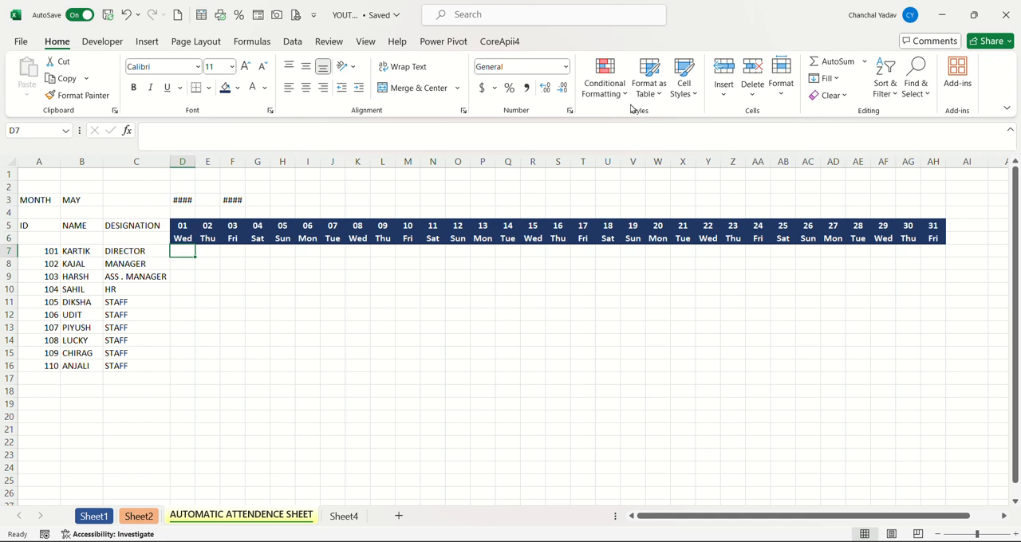
Create a formula-based conditional formatting rule for cell D7 with the formula =D$6="SUN".
left_click(601, 92)
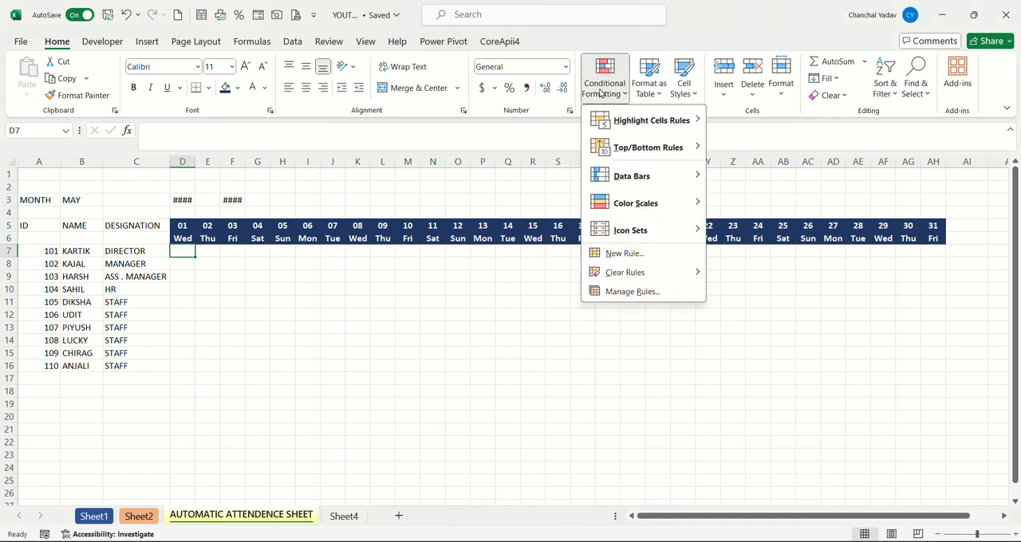
left_click(625, 253)
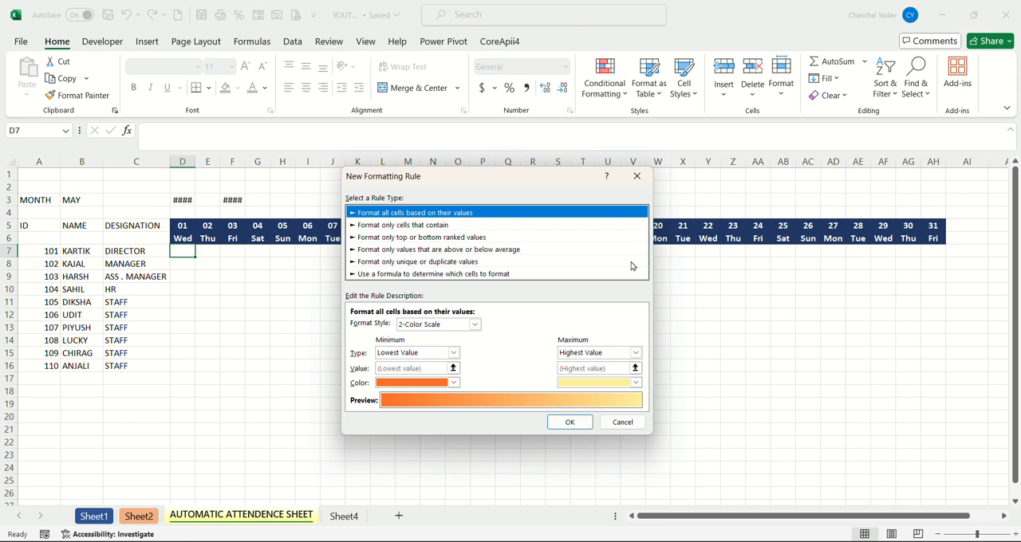
left_click(415, 274)
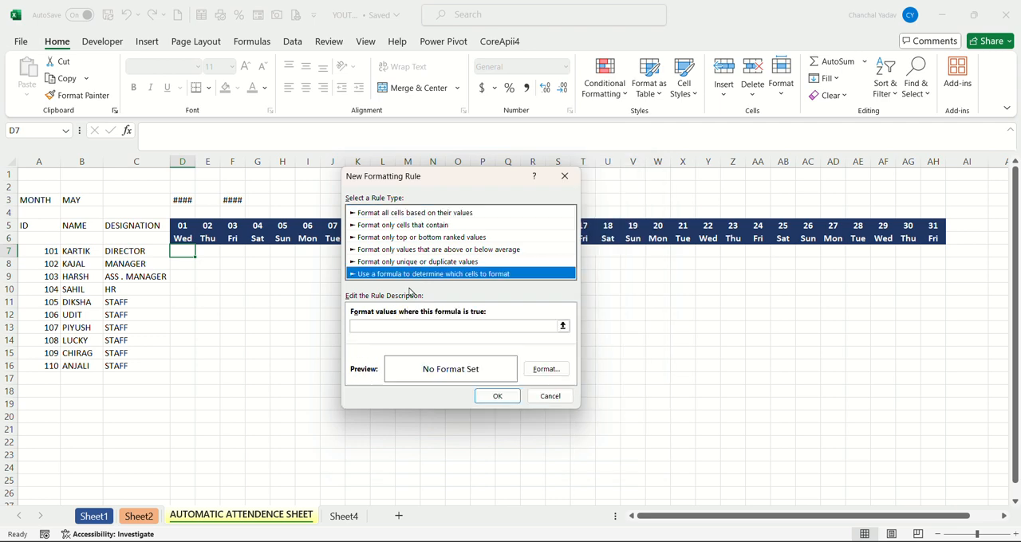
left_click(369, 325)
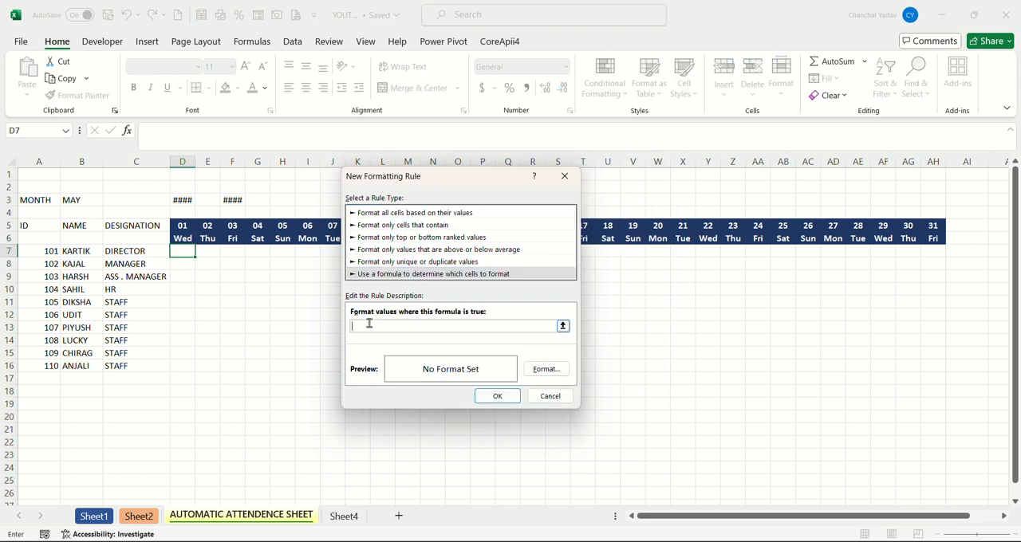
type("=")
left_click(189, 237)
type("=\"SUN")
left_click(360, 328)
key("BackSpace")
Set the Sunday rule's format to a bold italic font with a dotted outline border.
left_click(542, 370)
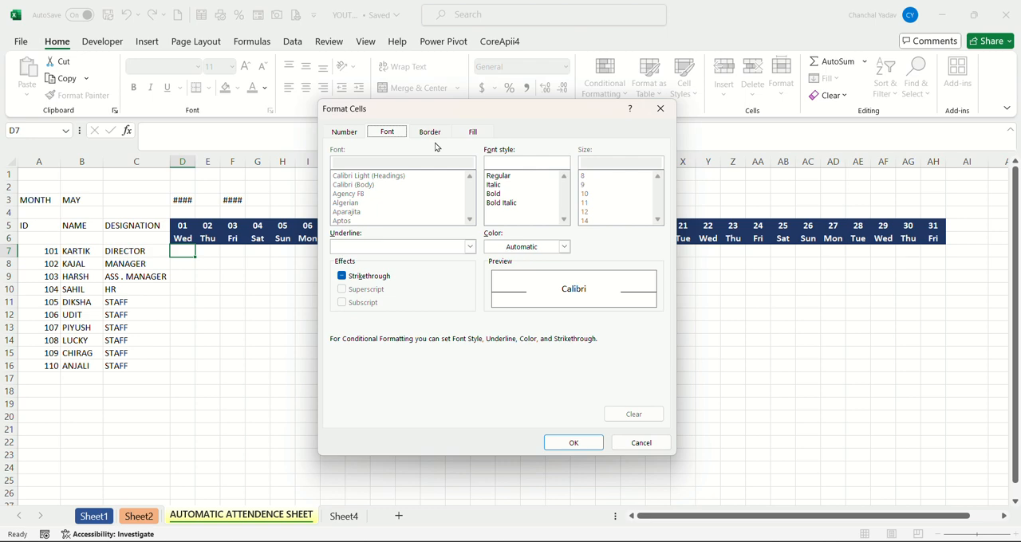
left_click(498, 202)
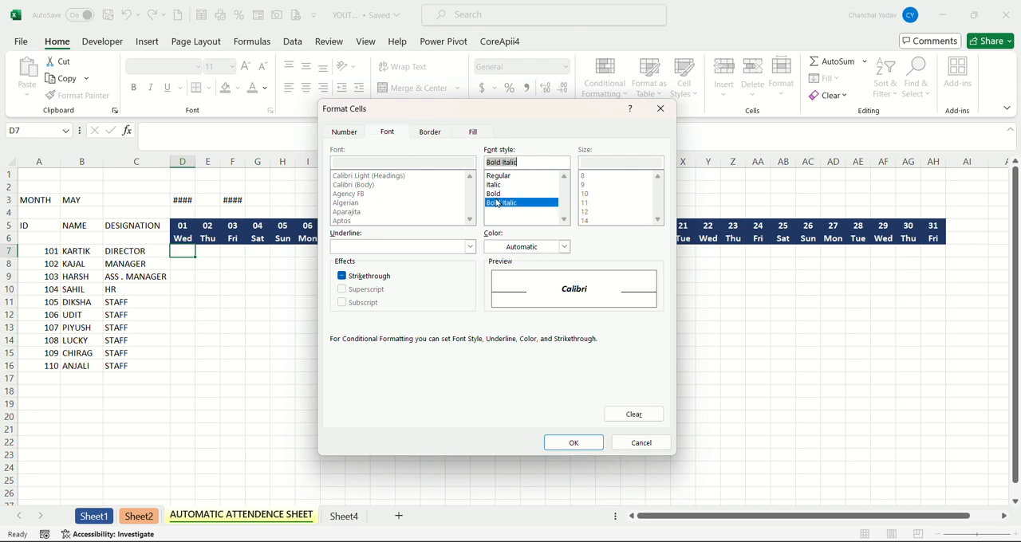
left_click(428, 132)
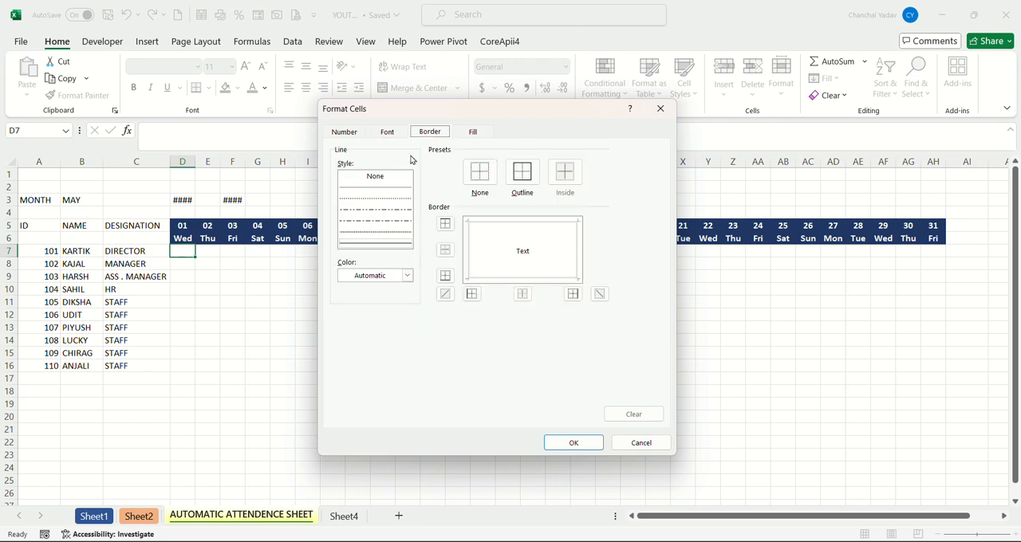
left_click(379, 198)
left_click(512, 190)
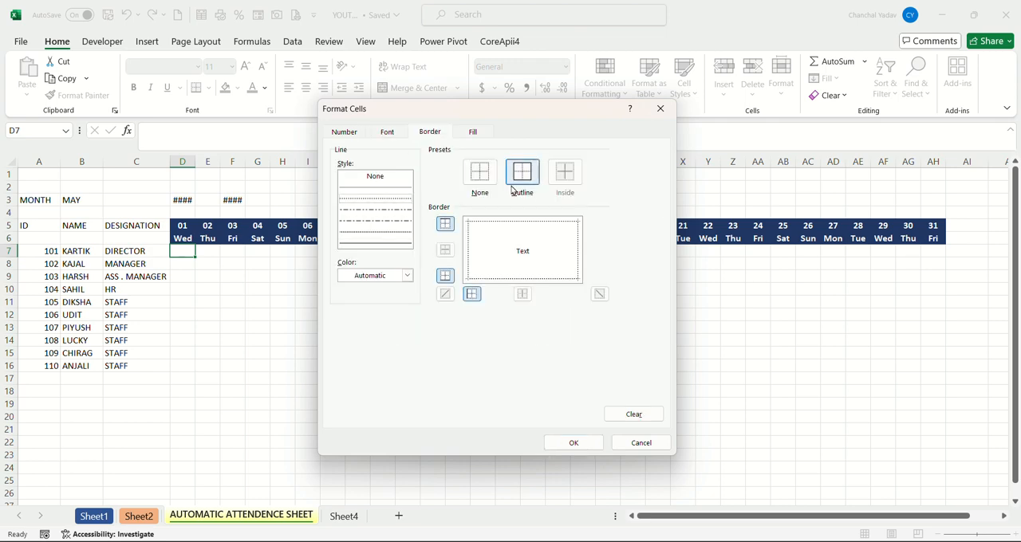
Give the Sunday rule a light green fill and extend it from D7 across the attendance grid to AH16.
left_click(476, 133)
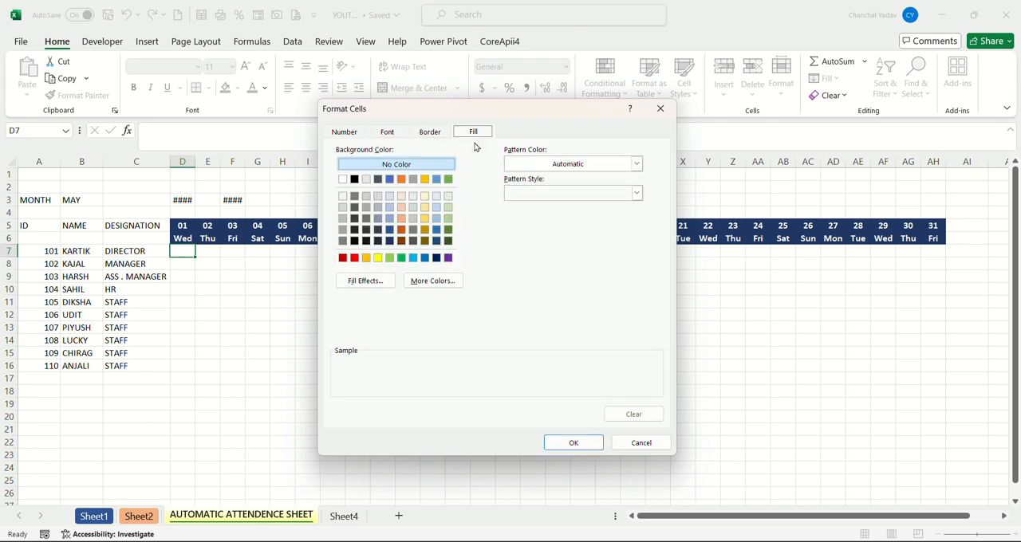
left_click(449, 218)
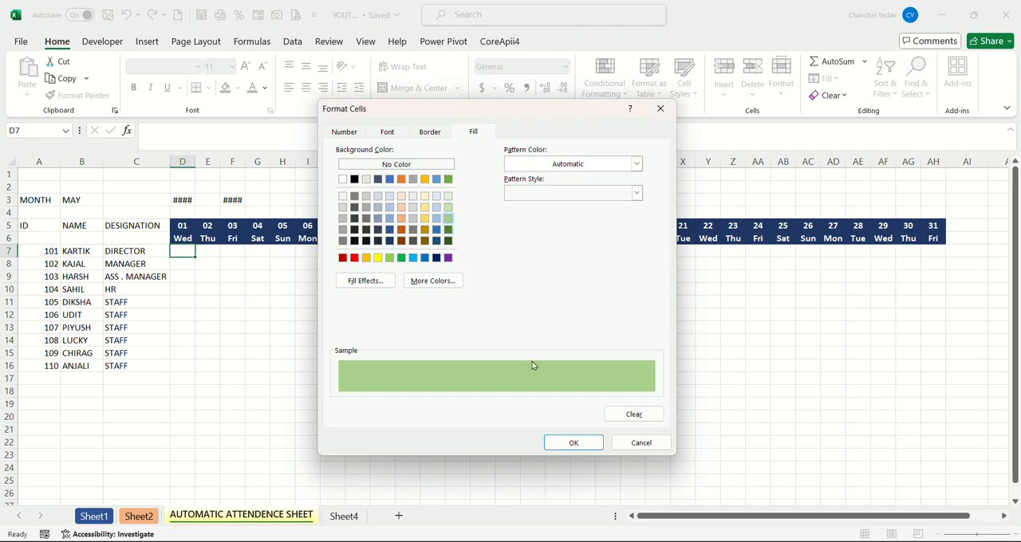
left_click(556, 445)
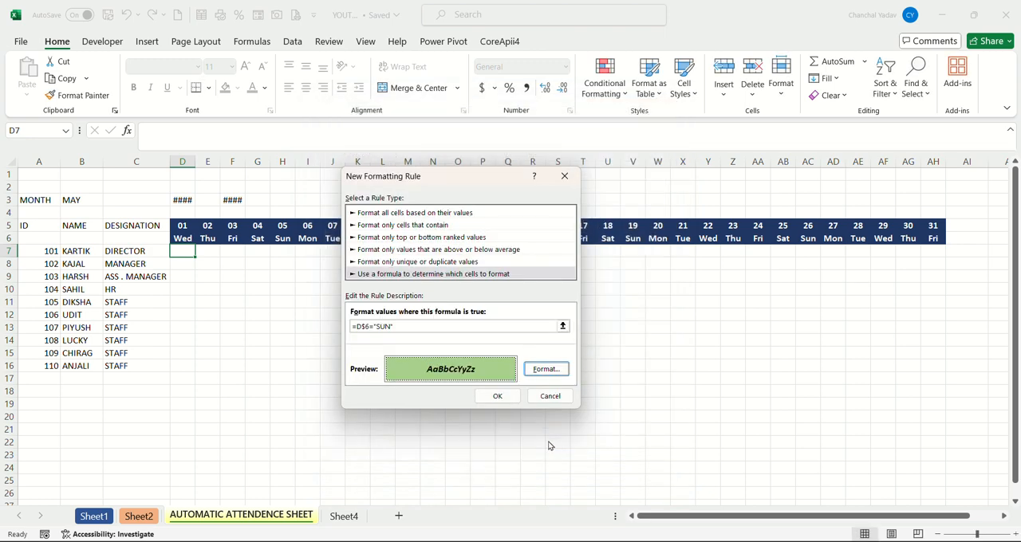
left_click(497, 397)
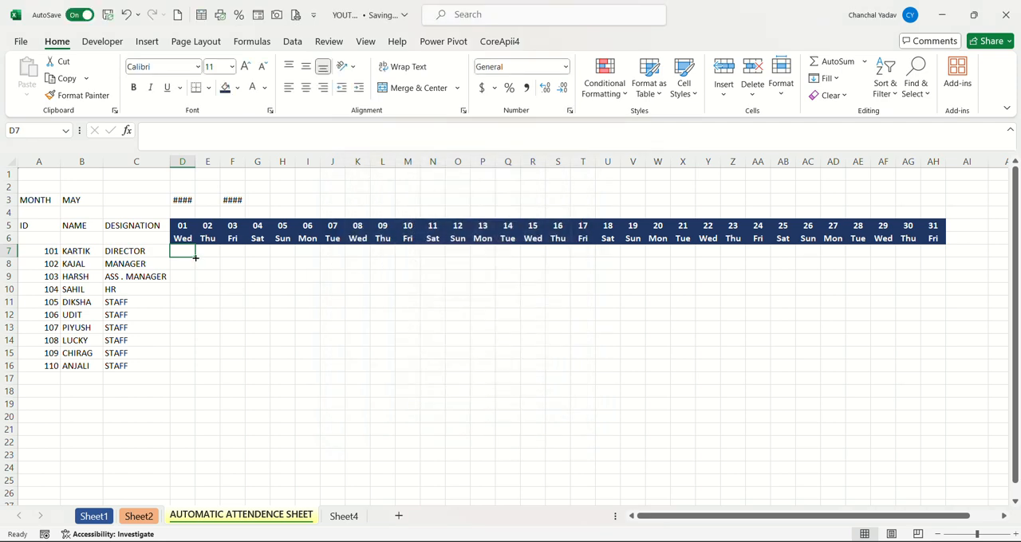
mouse_move(194, 257)
left_mouse_down()
mouse_move(492, 260)
mouse_move(711, 279)
mouse_move(934, 276)
mouse_move(964, 369)
left_mouse_up()
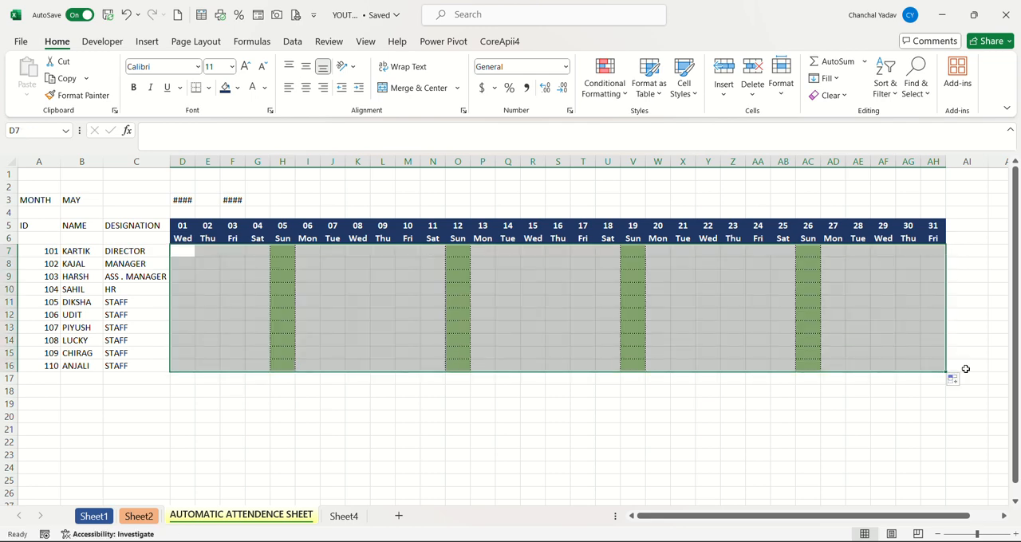
left_click(808, 415)
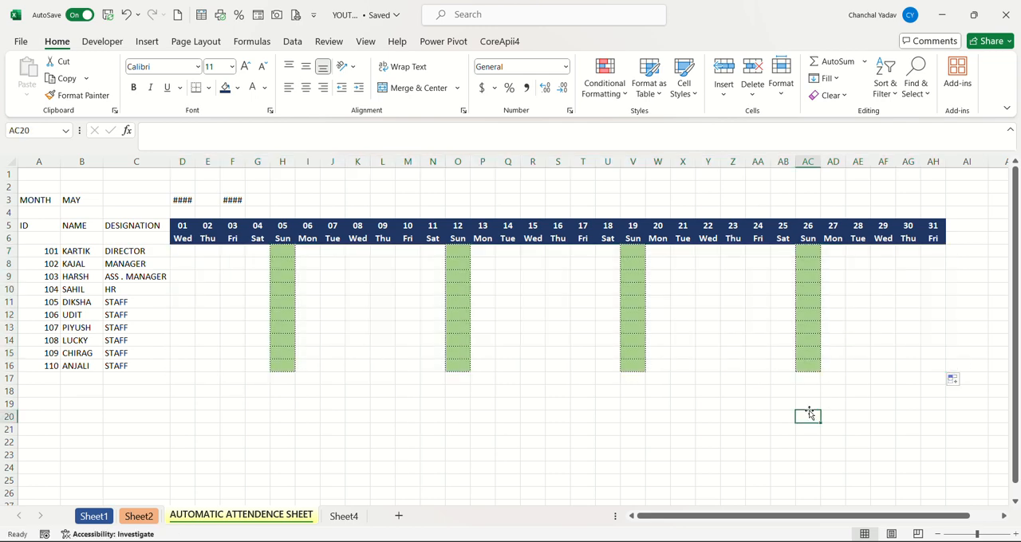
Enter trial P marks in cells D7 to F7 and clear them again.
left_click(173, 249)
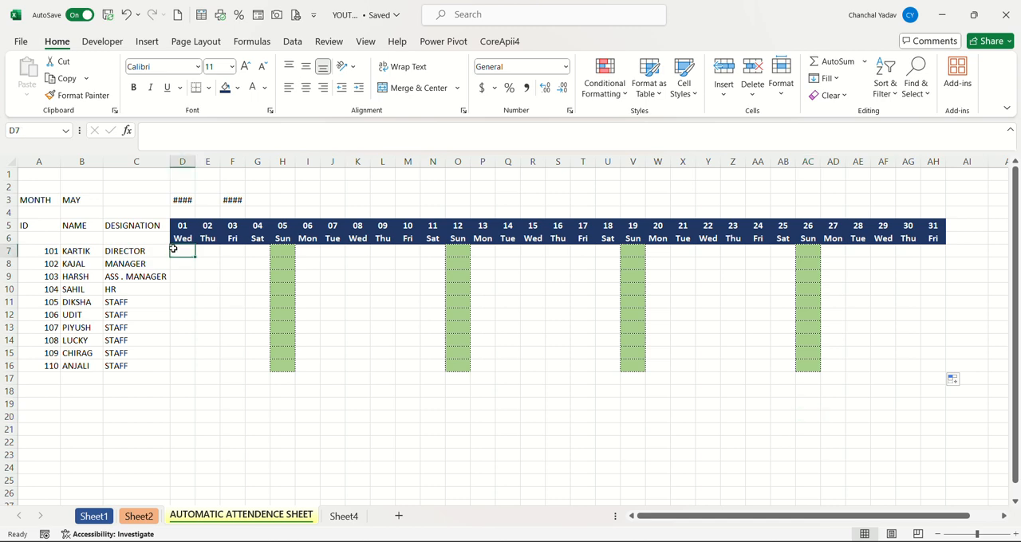
double_click(173, 249)
key("Tab")
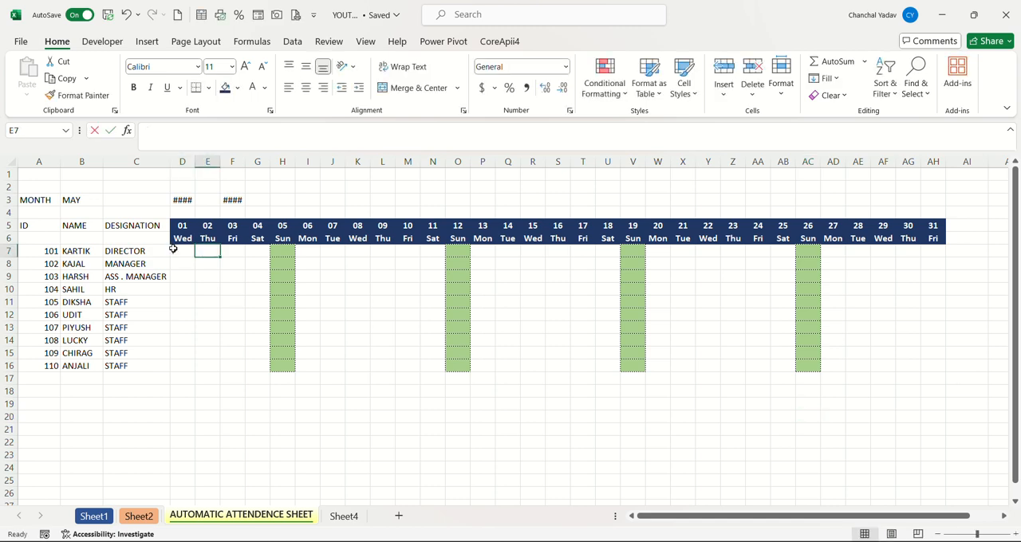
type("P")
key("Tab")
type("P")
key("Tab")
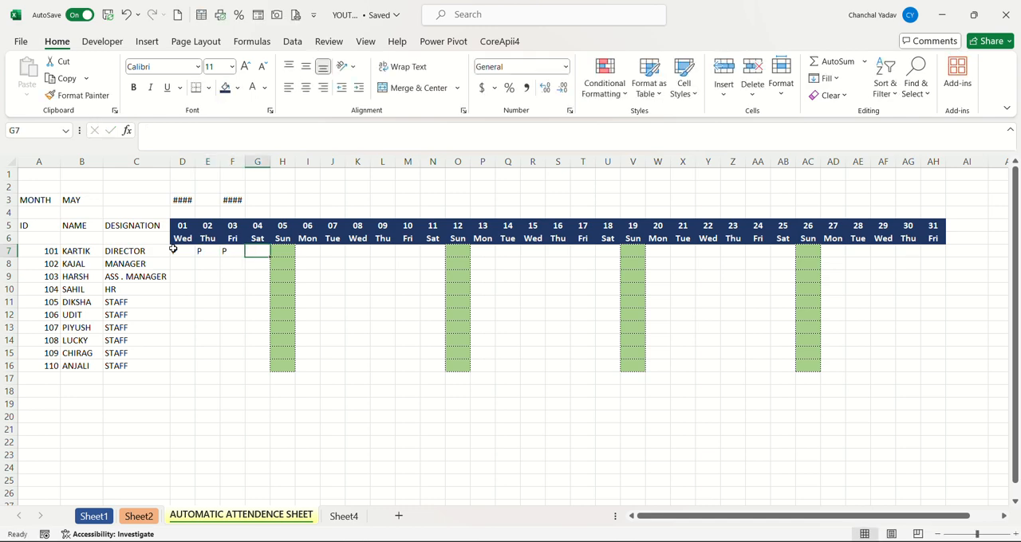
left_click(283, 251)
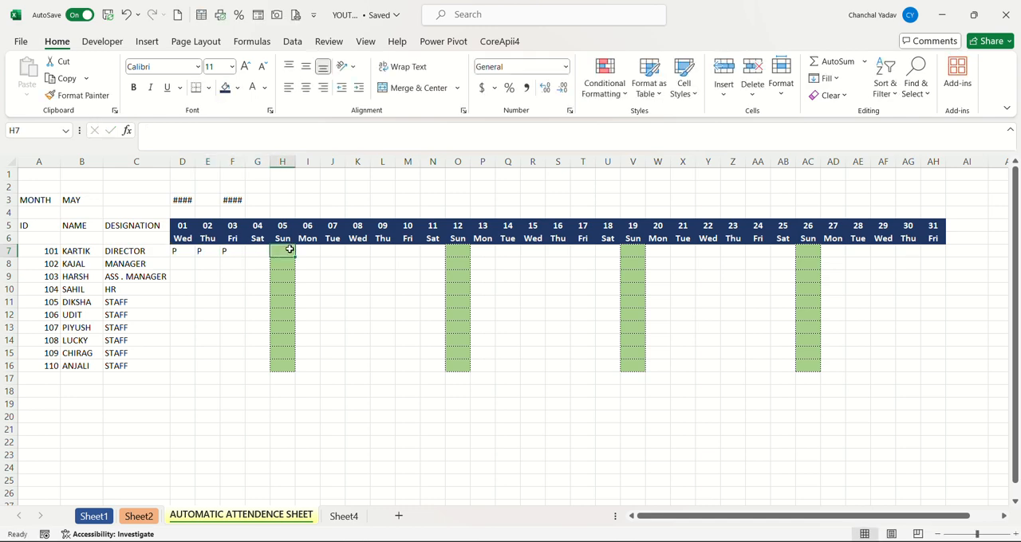
left_click_drag(182, 253, 233, 252)
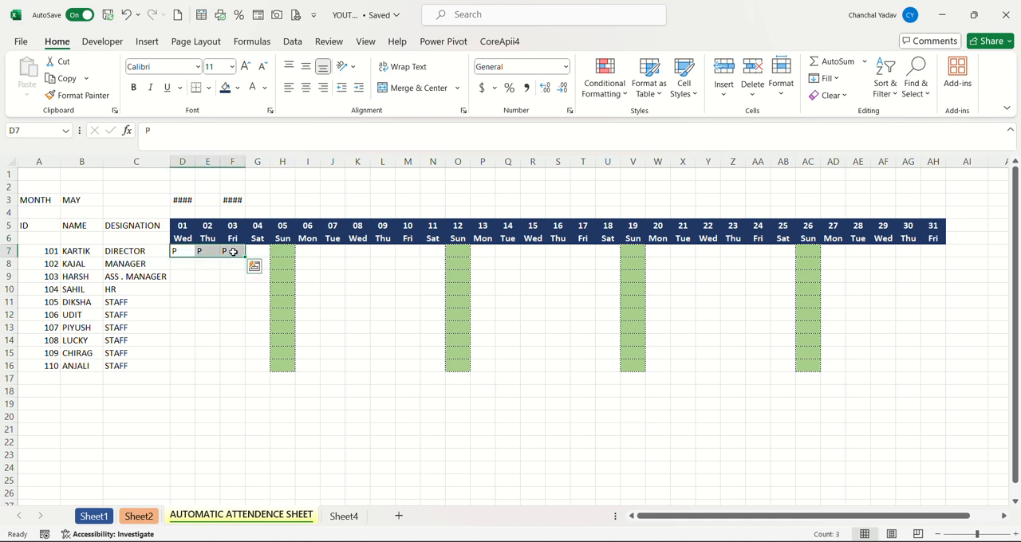
key("Delete")
left_click(274, 248)
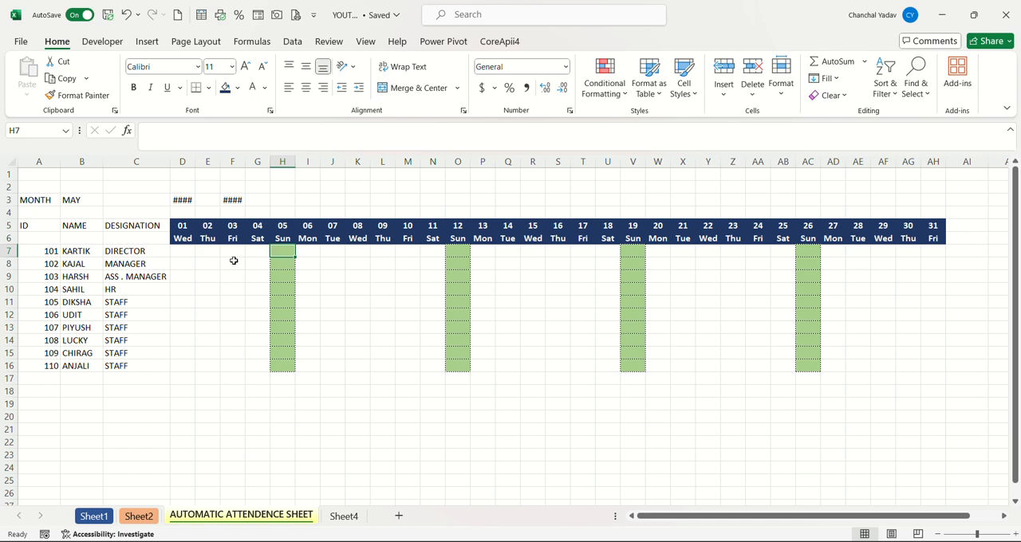
Set up custom data validation for cell D7 with the formula =D$6<>"SUN".
left_click(175, 252)
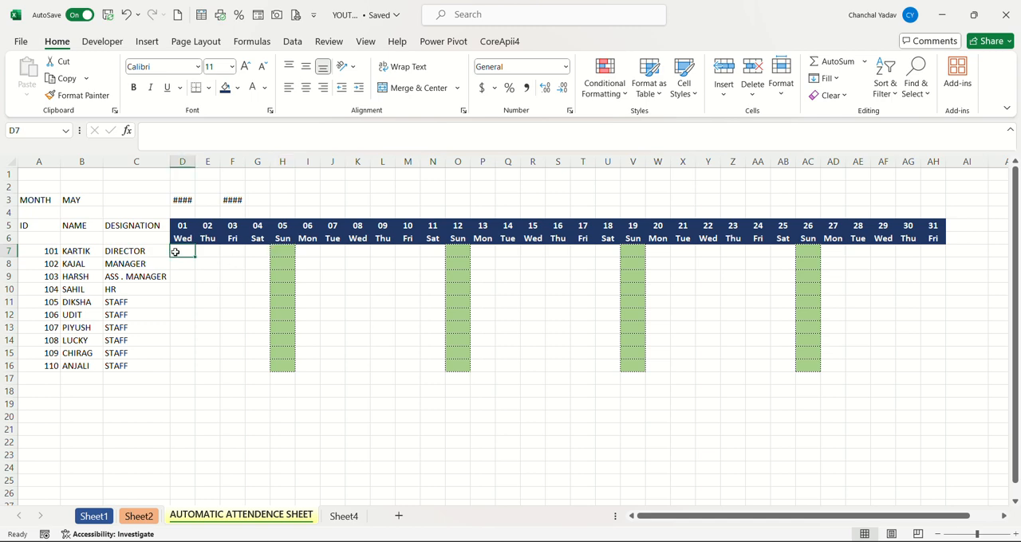
left_click(293, 42)
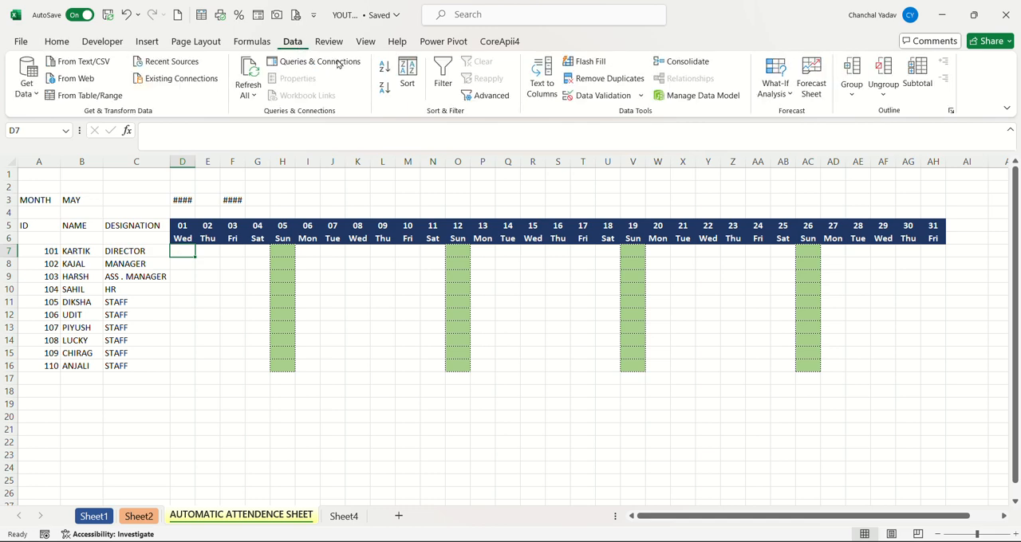
left_click(573, 98)
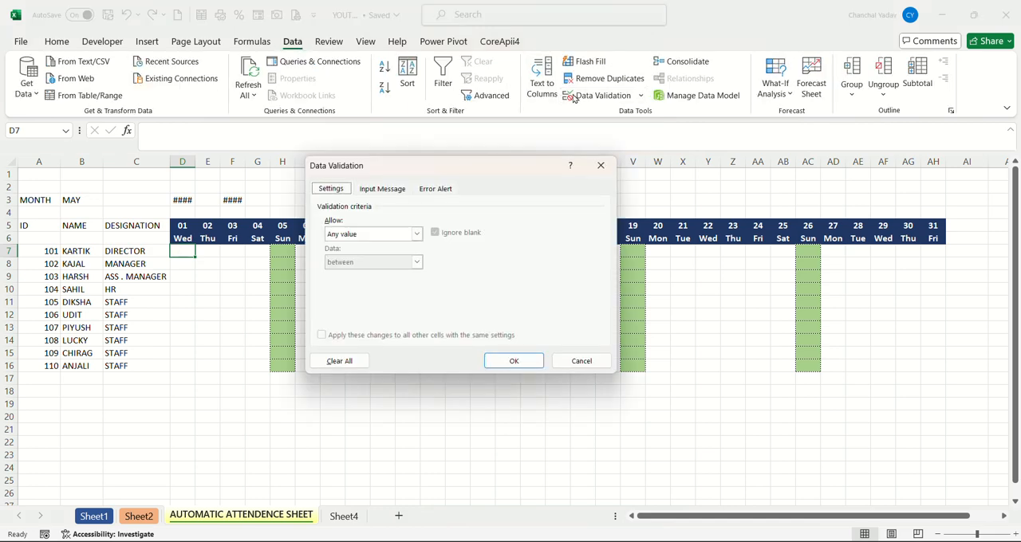
left_click(388, 233)
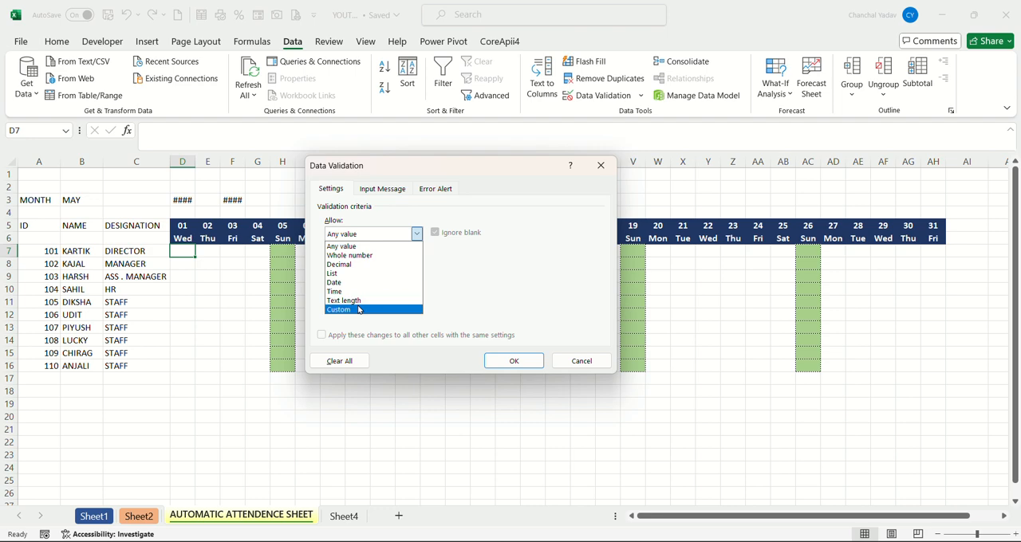
left_click(356, 312)
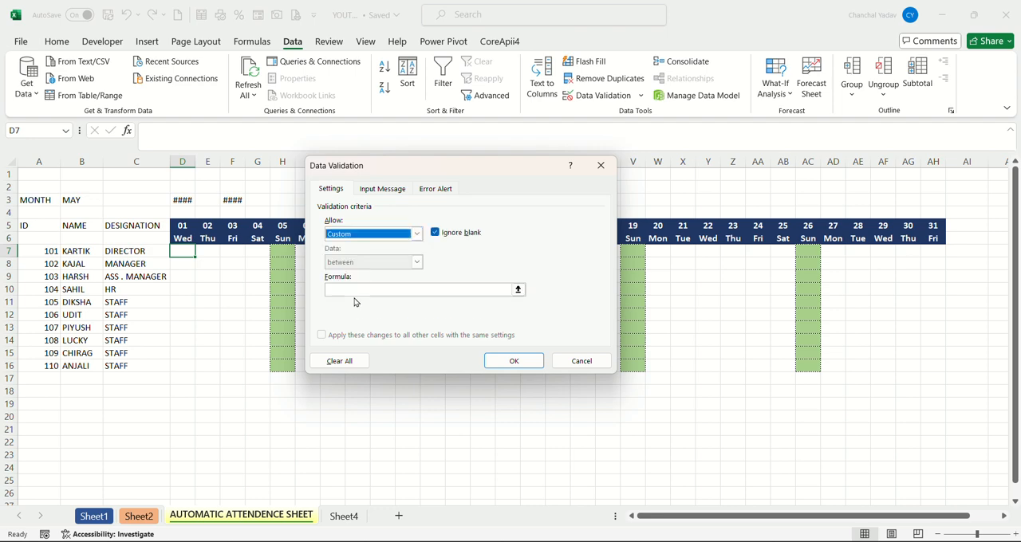
left_click(356, 290)
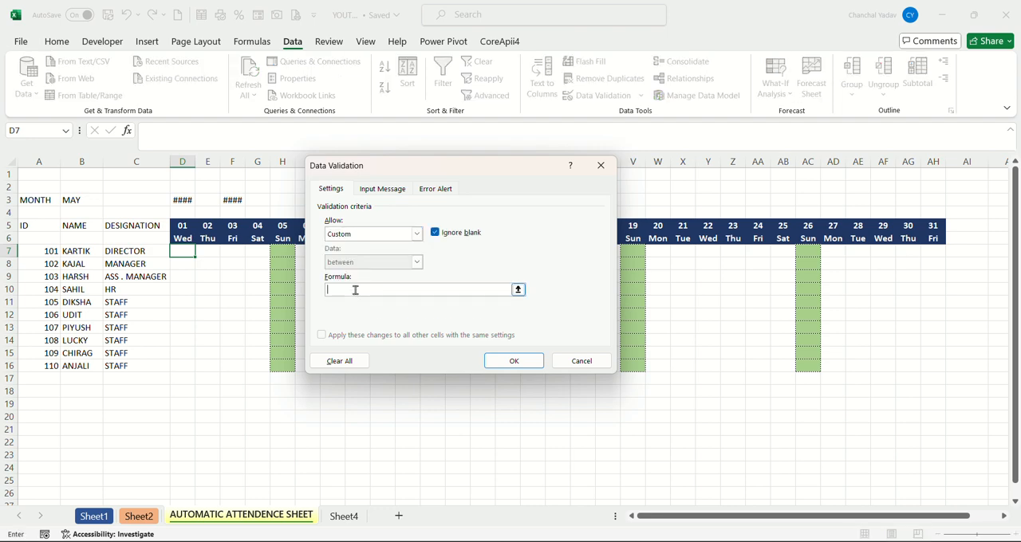
left_click(188, 237)
type("<>\"SUN")
left_click(336, 290)
key("F4")
left_click(338, 289)
key("BackSpace")
Title the validation's Stop error alert INVALID ERROR.
left_click(443, 189)
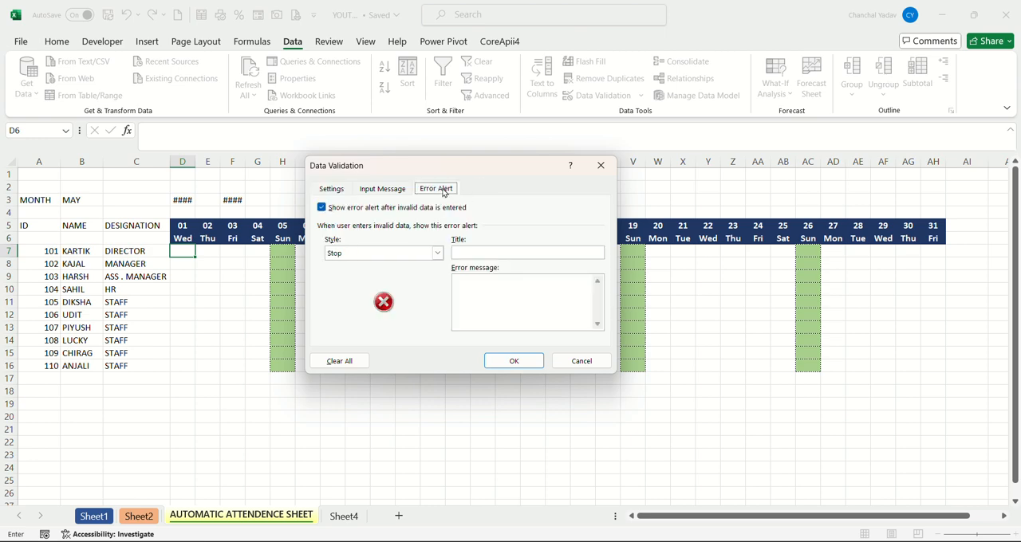
left_click(461, 254)
type("IBALID")
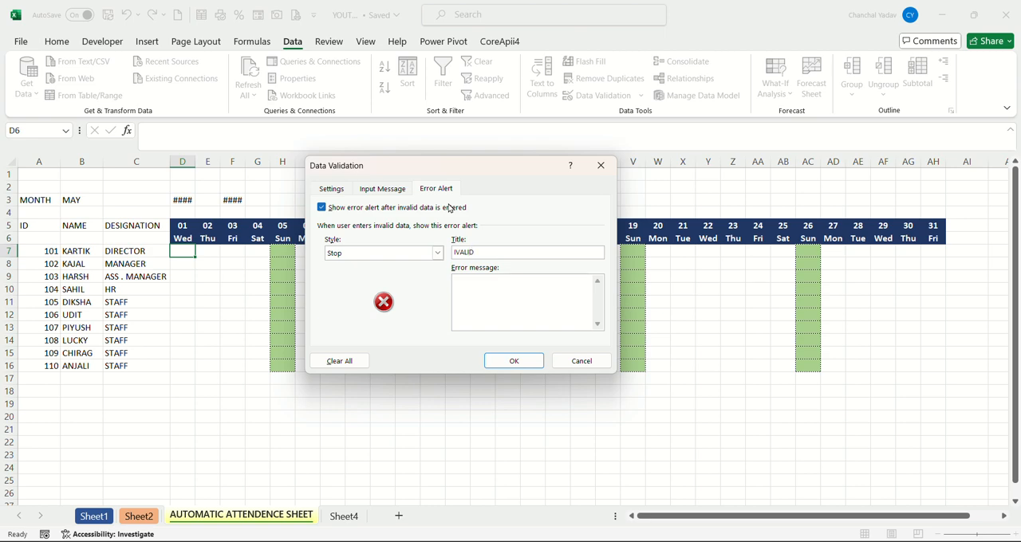
key("BackSpace")
key("BackSpace")
key("BackSpace")
key("BackSpace")
type("NVALID ERROR")
Finish the validation with the error message SUNDAY WILL BE CONSIDERD AS OFF and fill it from D7 through AH16.
left_click(472, 290)
type("SUNDAY W")
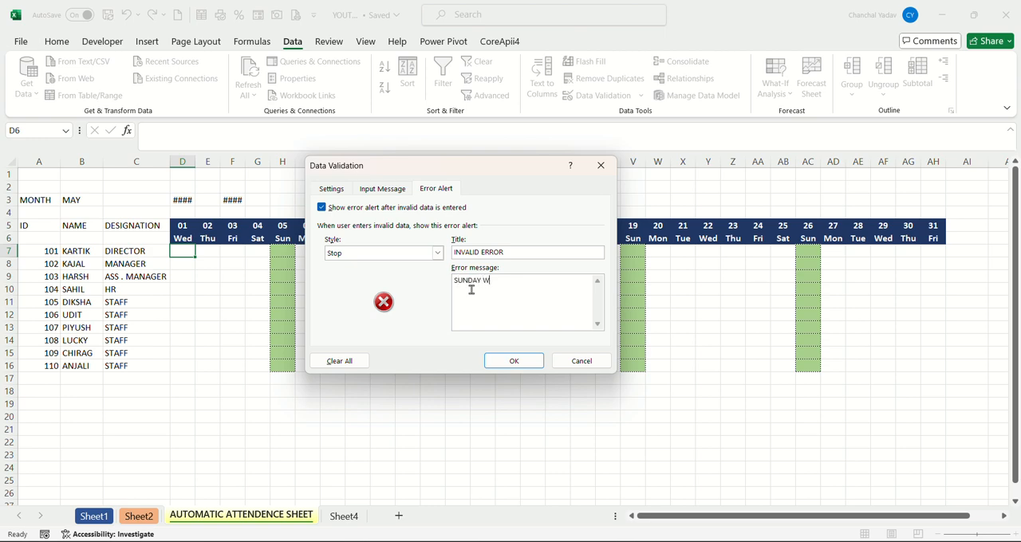
type("ILLB")
key("BackSpace")
type("BE CONS")
type("IDERD AS")
type(" S")
type("OFF")
left_click(512, 360)
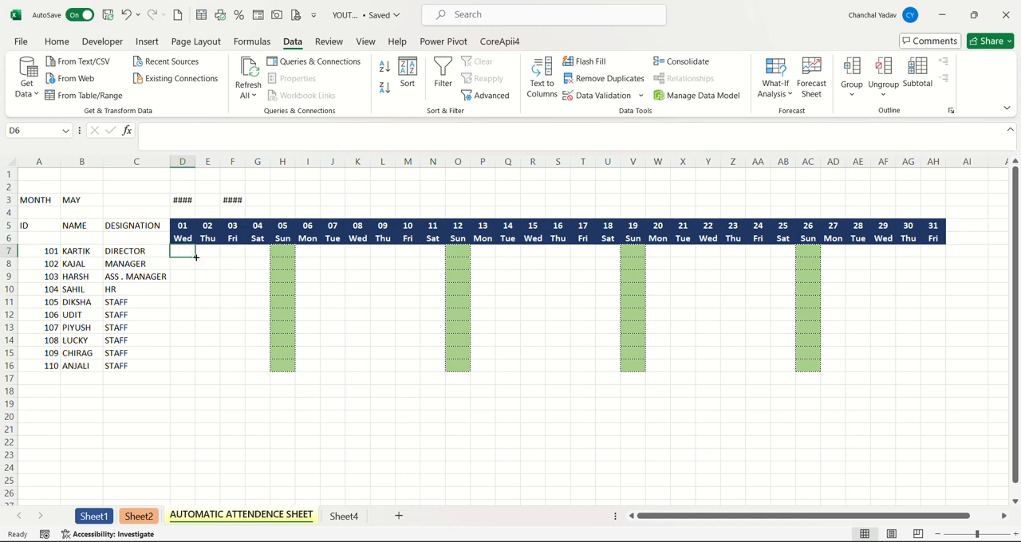
left_click_drag(196, 257, 944, 370)
Test the validation by trying to enter P in the Sunday cell AC10, and cancel the entry.
left_click(799, 286)
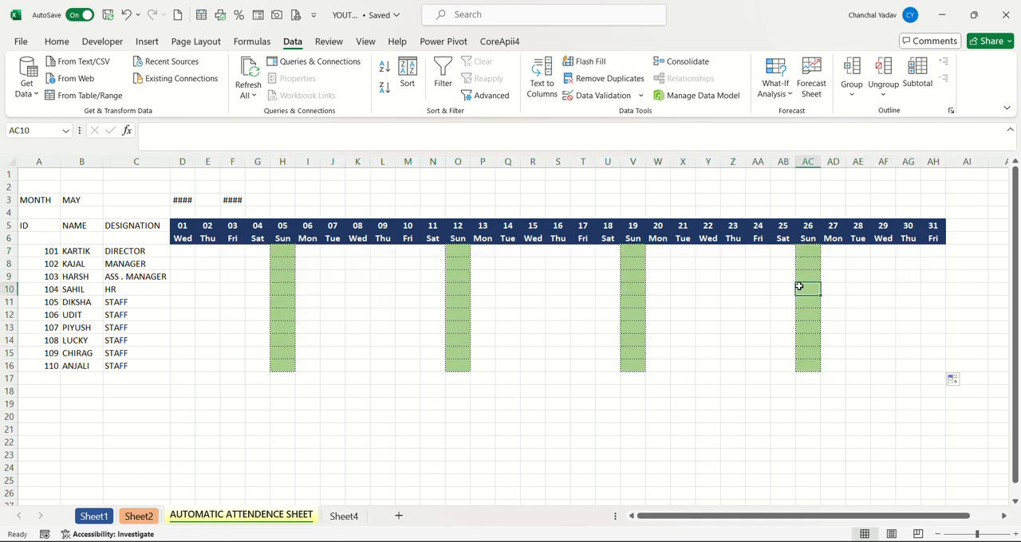
type("P")
key("Return")
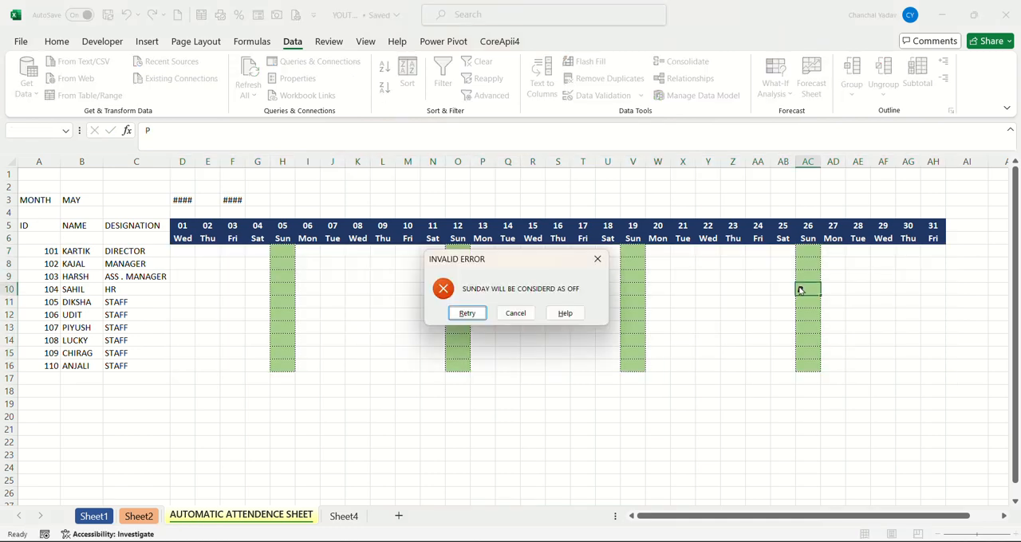
left_click(518, 322)
left_click(455, 317)
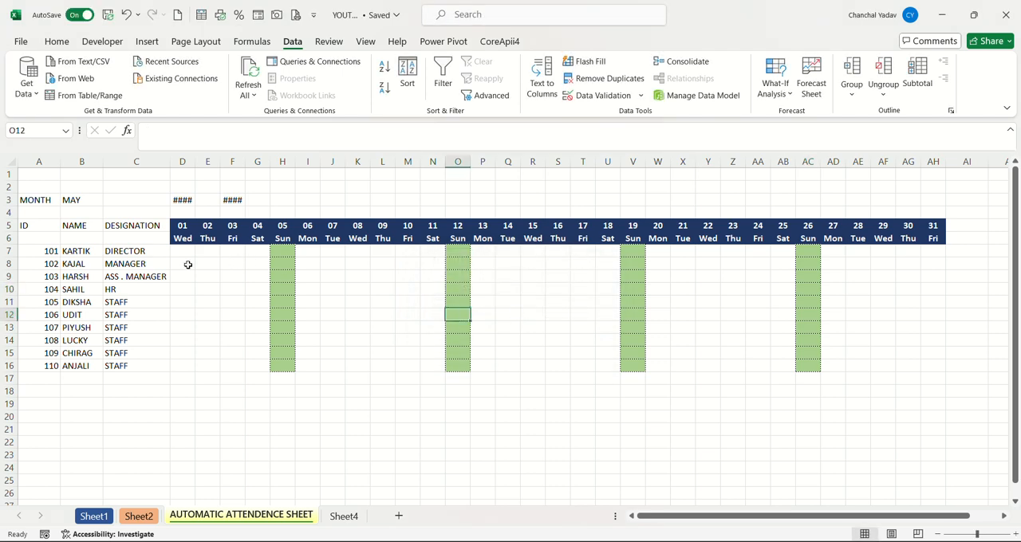
Make the employee table A5:C16 bold and apply all borders to it.
left_click_drag(33, 231, 160, 368)
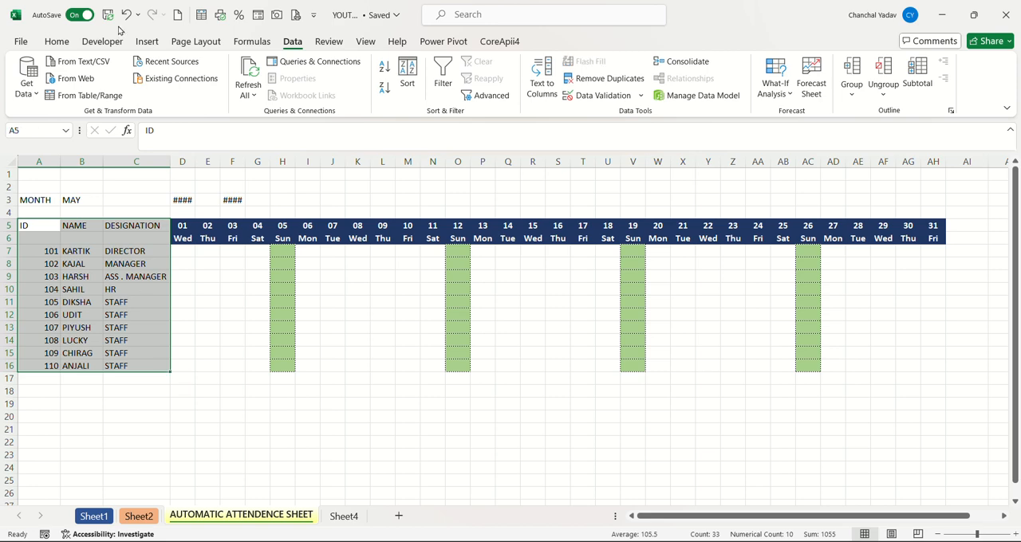
left_click(57, 42)
left_click(133, 88)
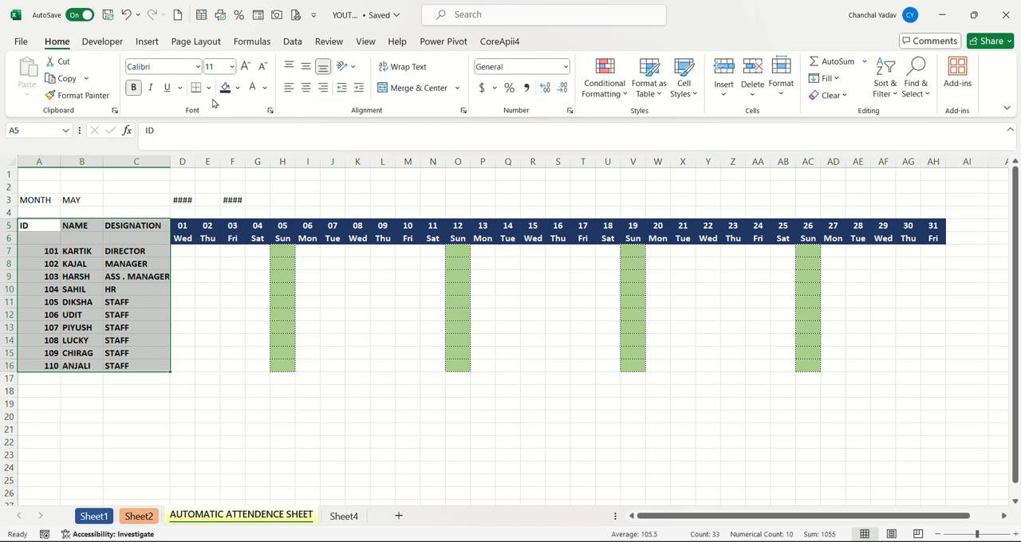
left_click(208, 88)
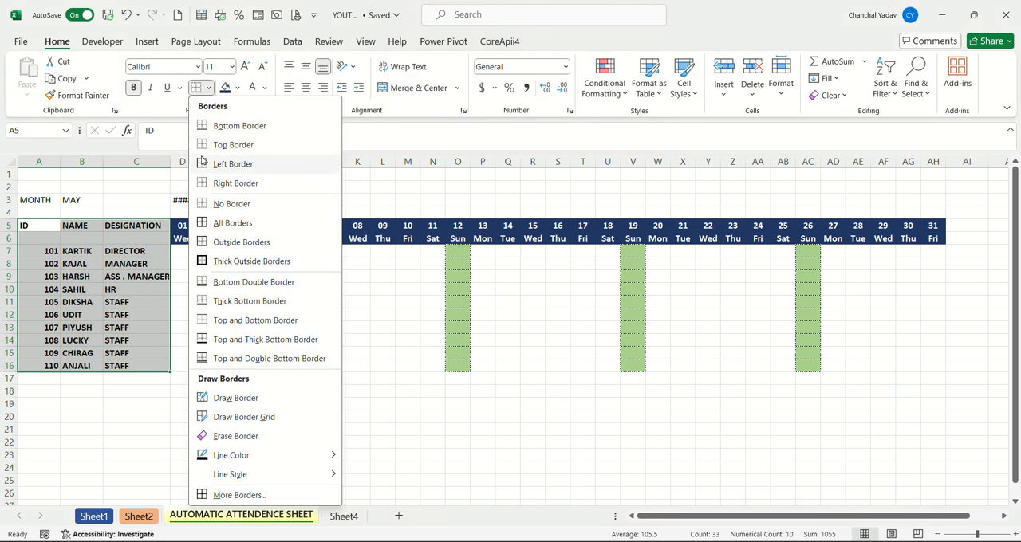
left_click(220, 224)
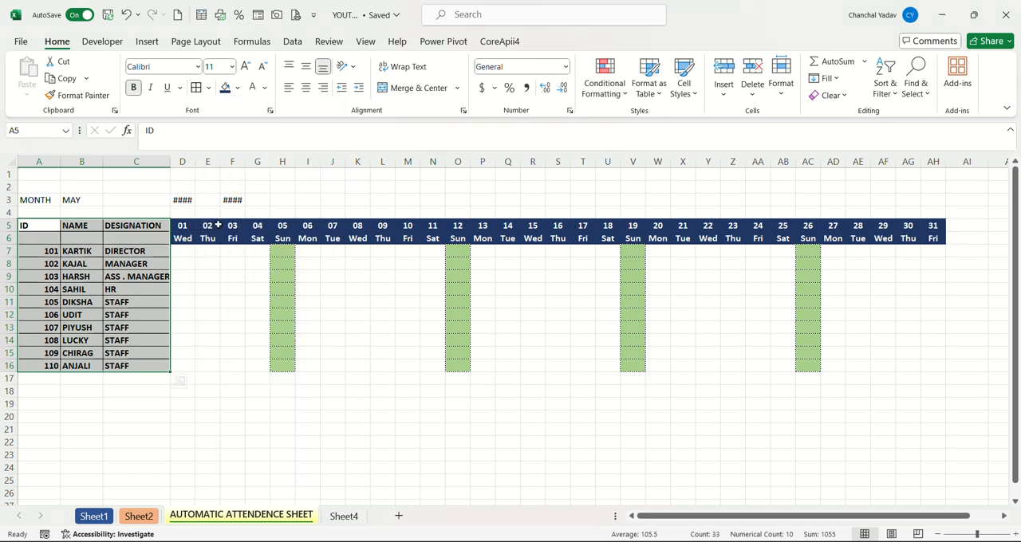
left_click(178, 327)
left_click(38, 247)
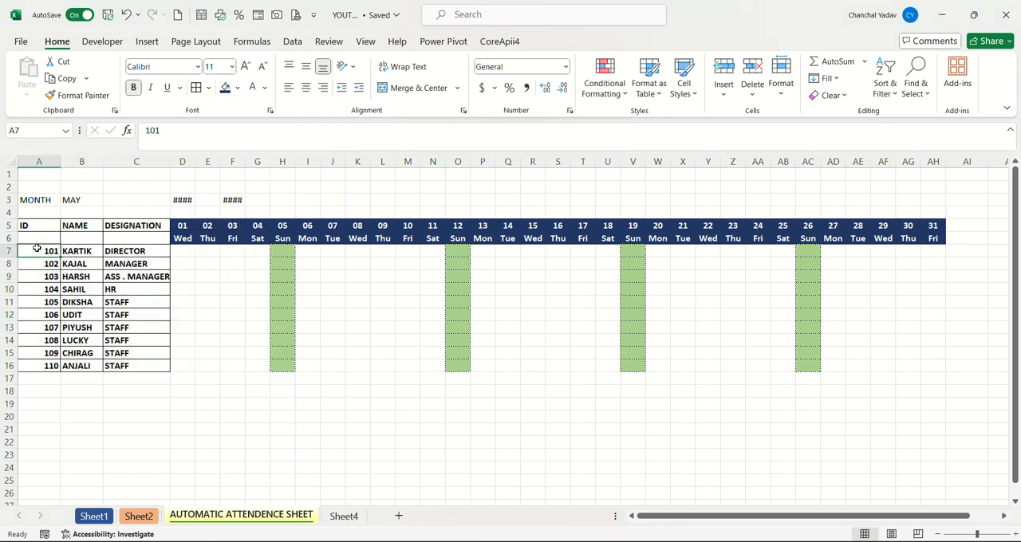
Center the contents of the employee table A5:C16 horizontally.
left_click_drag(24, 226, 137, 366)
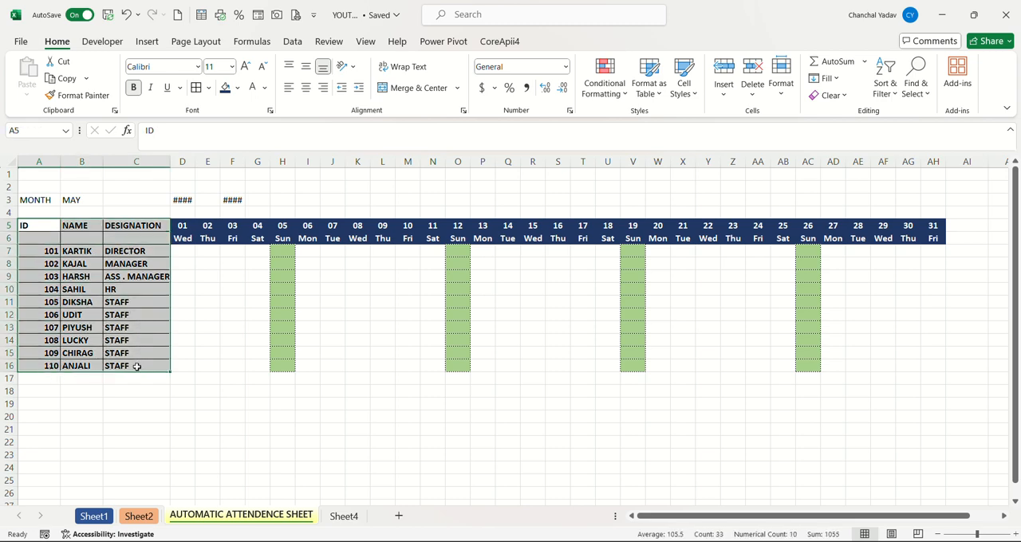
left_click(304, 92)
left_click(241, 275)
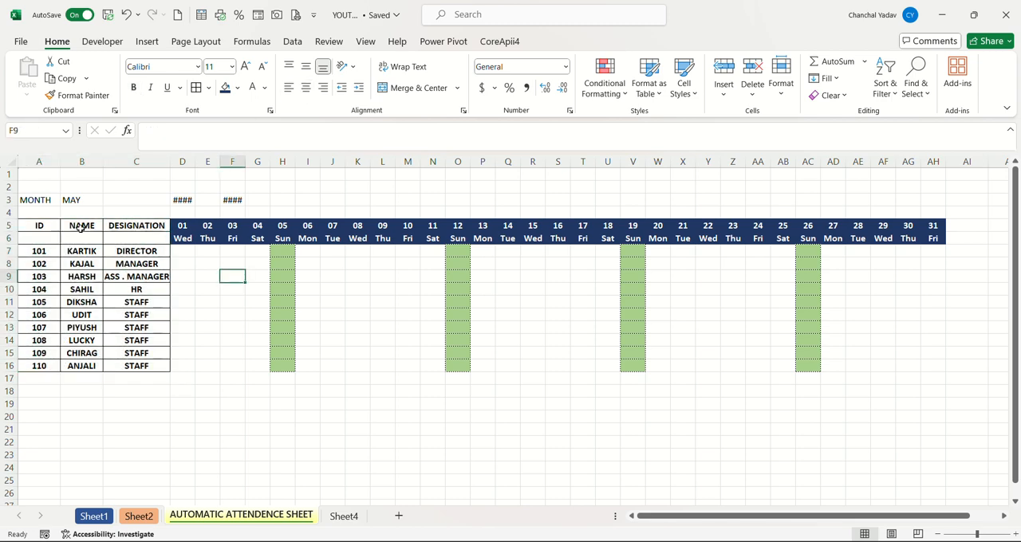
Merge and center the ID, NAME and DESIGNATION headers each across rows 5 and 6, and middle-align them vertically.
left_click_drag(41, 226, 44, 243)
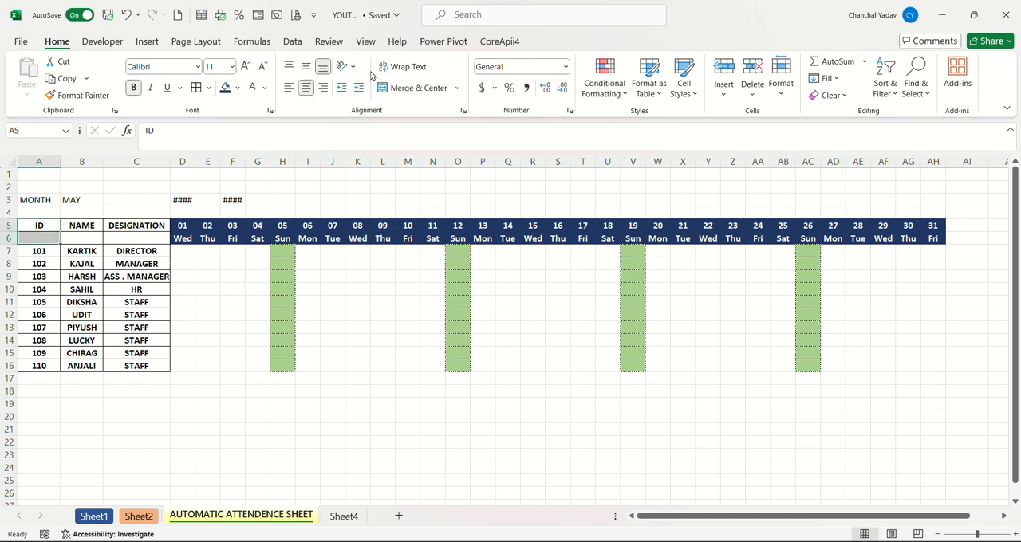
left_click(412, 88)
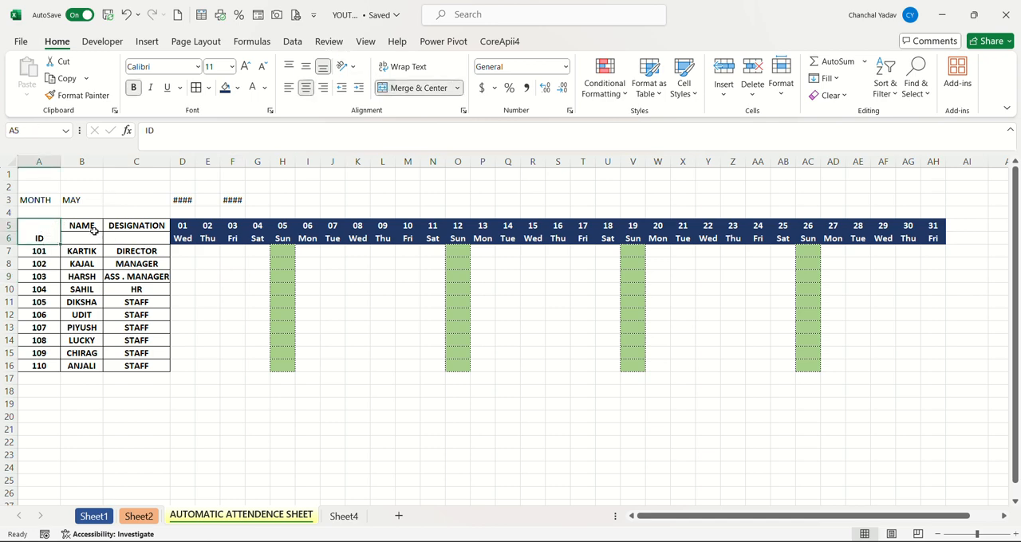
left_click_drag(93, 229, 94, 239)
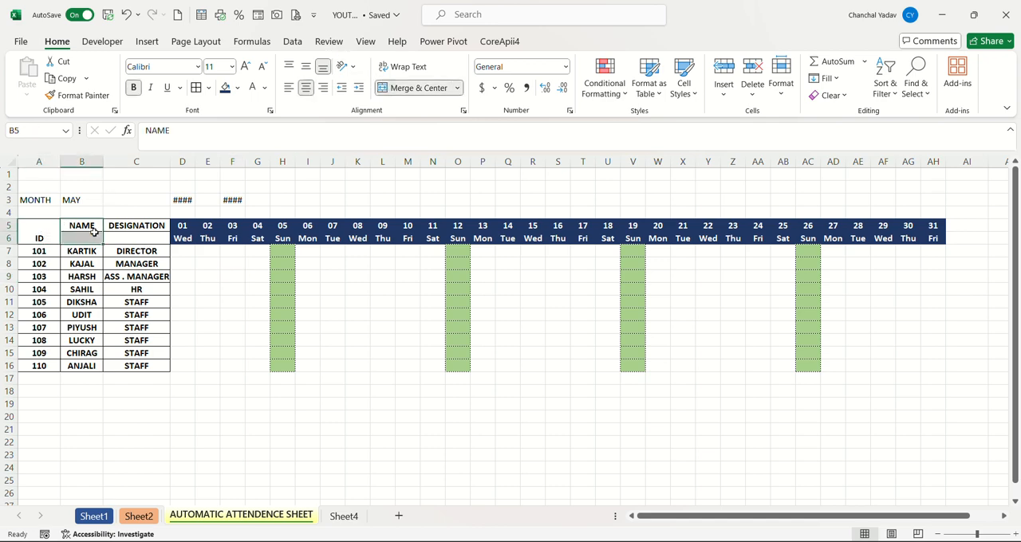
left_click(399, 89)
left_click_drag(147, 227, 147, 239)
left_click(430, 89)
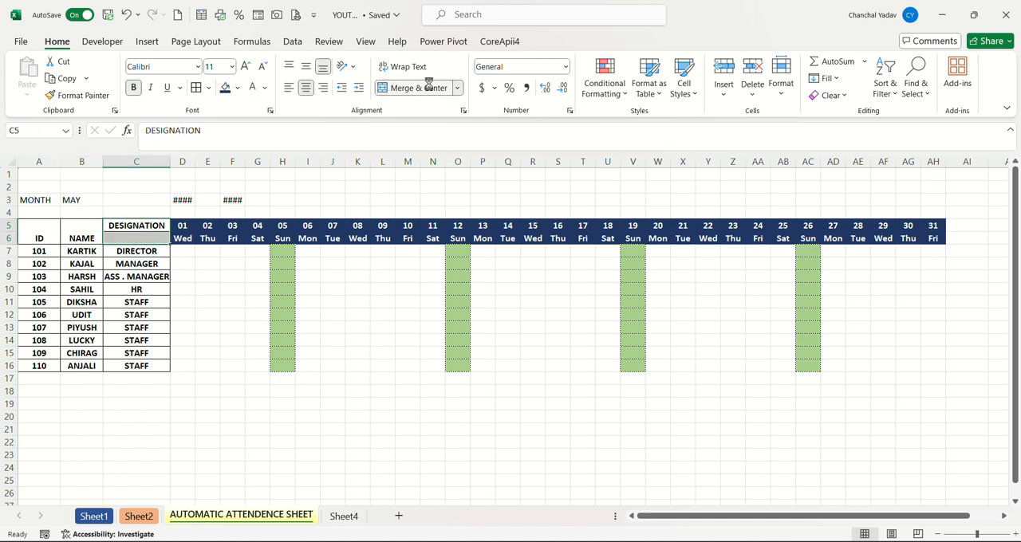
left_click(247, 276)
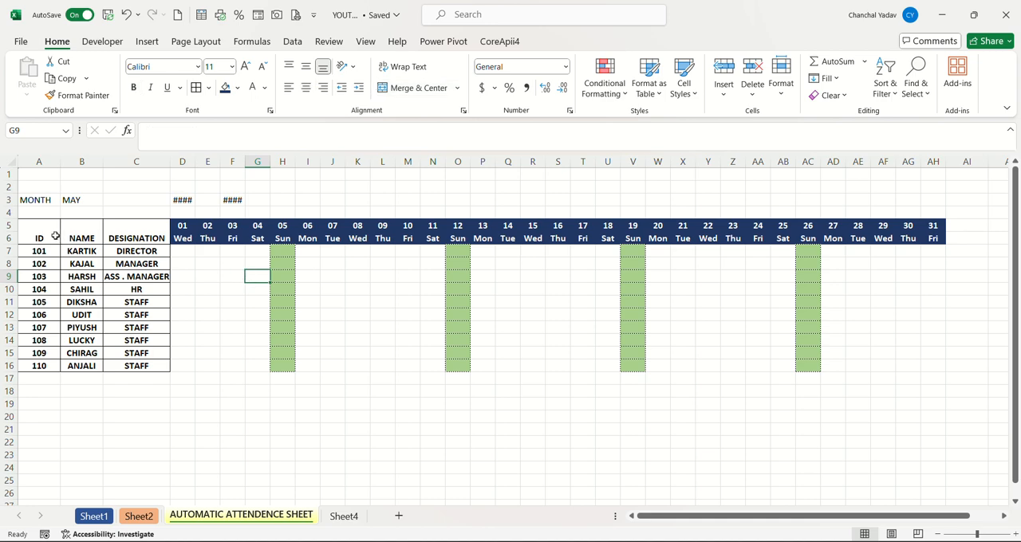
left_click_drag(56, 236, 132, 232)
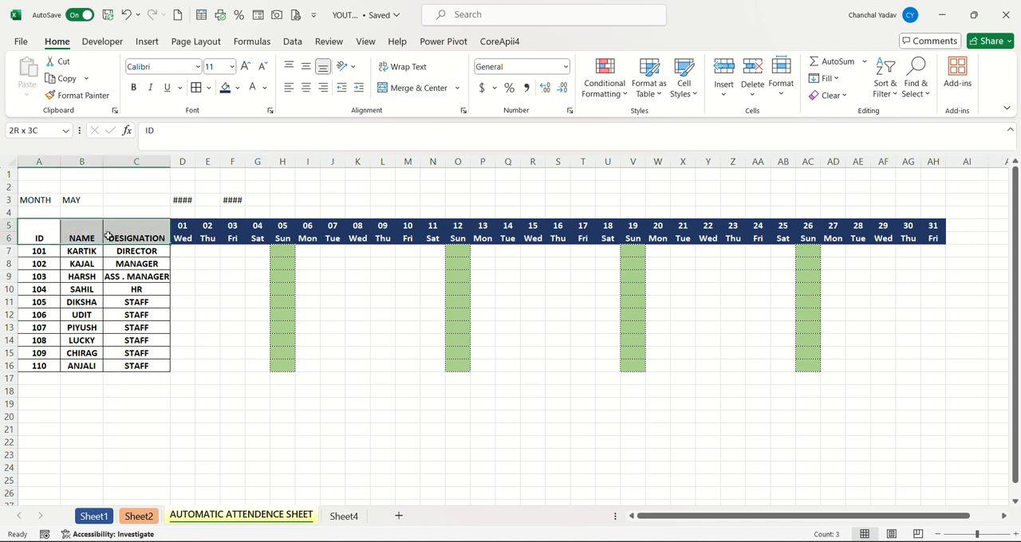
left_click(306, 67)
Autofit columns D and F so the start and end dates in row 3 fit.
left_click_drag(233, 265, 203, 172)
double_click(194, 157)
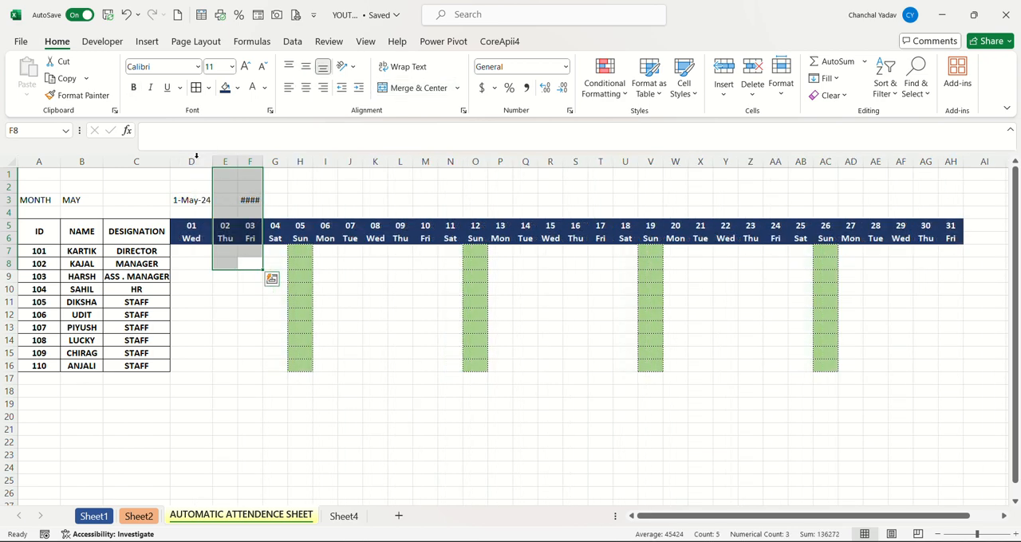
double_click(263, 161)
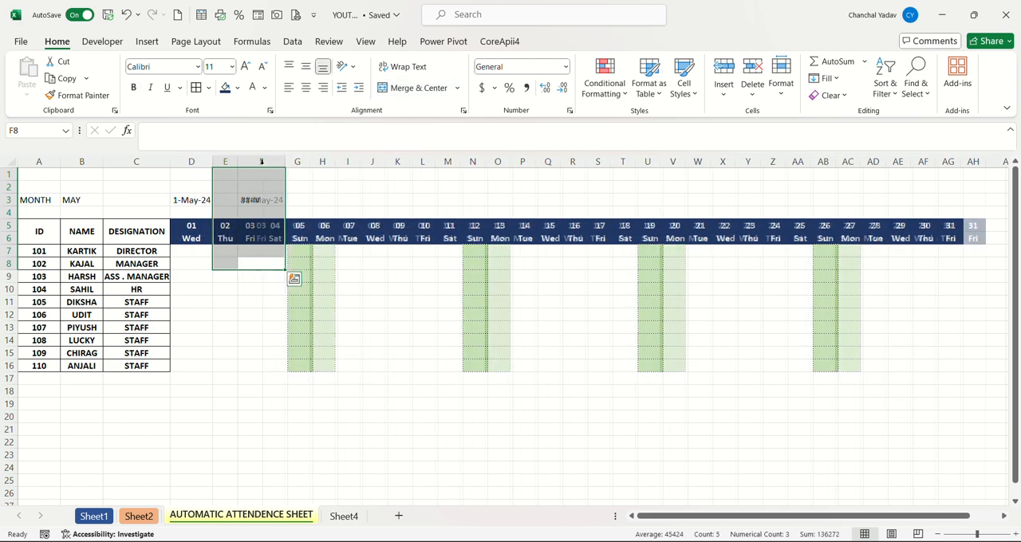
left_click(304, 185)
Make the MONTH label, the selected month in B3 and the start date in D3 bold.
left_click(29, 197)
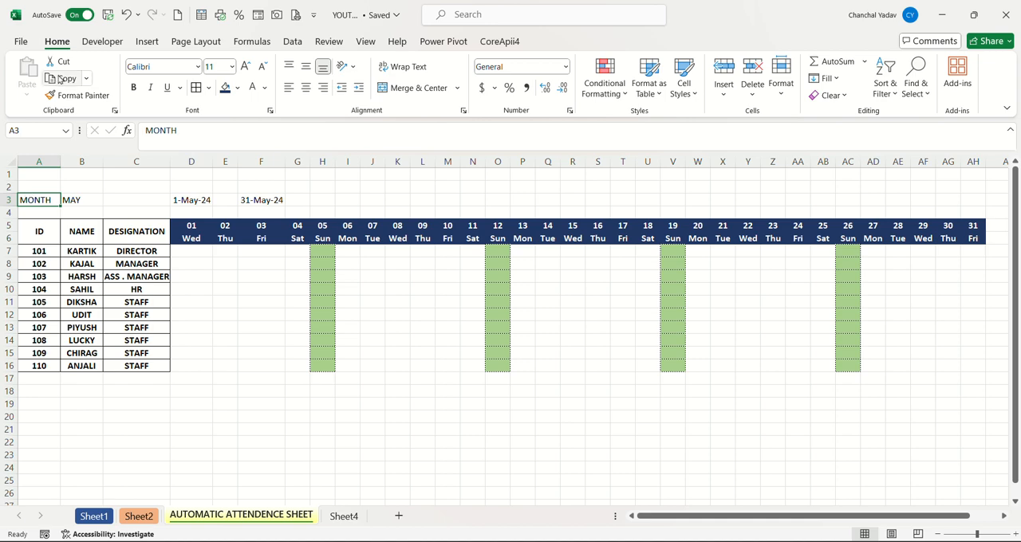
left_click(134, 90)
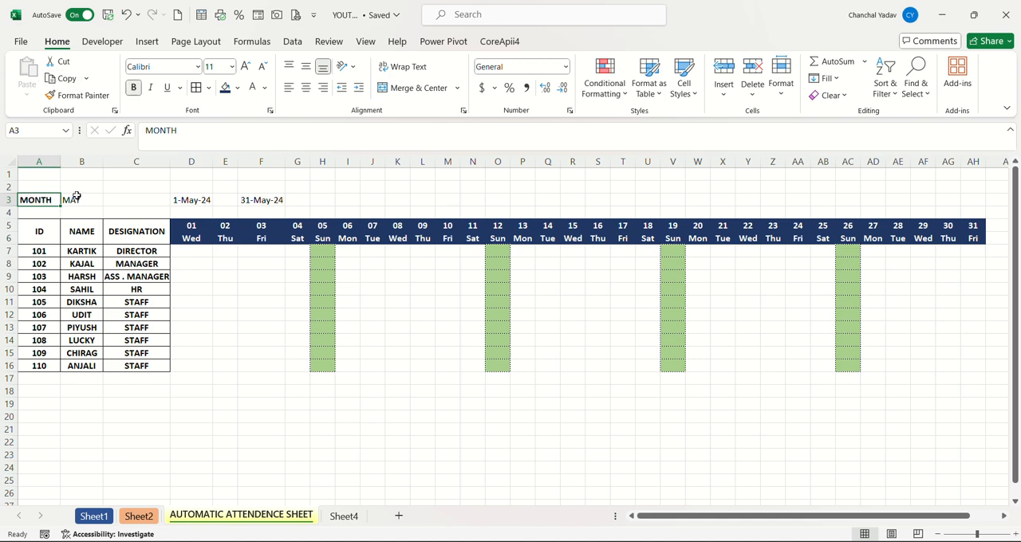
left_click_drag(75, 199, 135, 174)
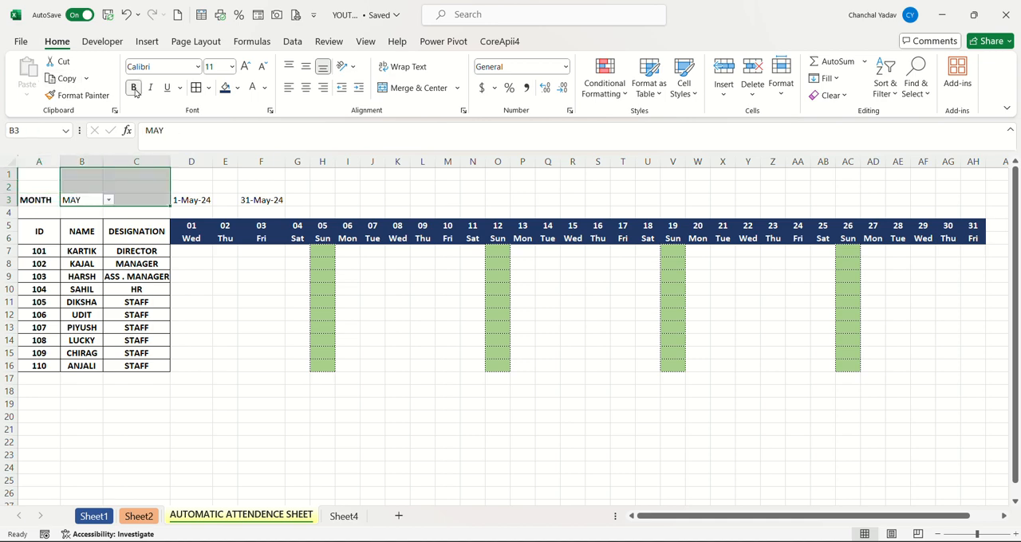
left_click(134, 88)
left_click(200, 197)
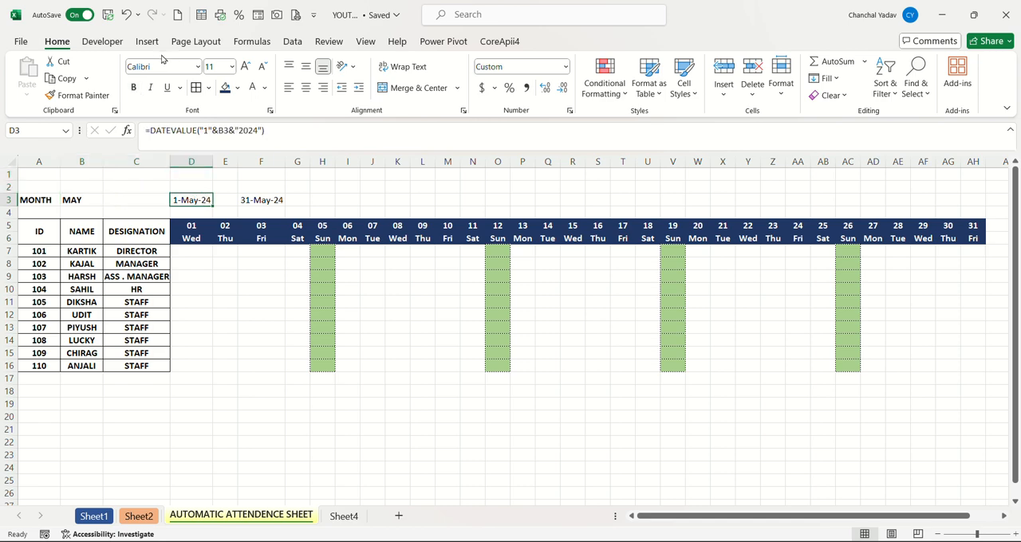
Enter TO in E3 between the two dates, and make it and the end date in F3 bold.
double_click(232, 200)
type("TO")
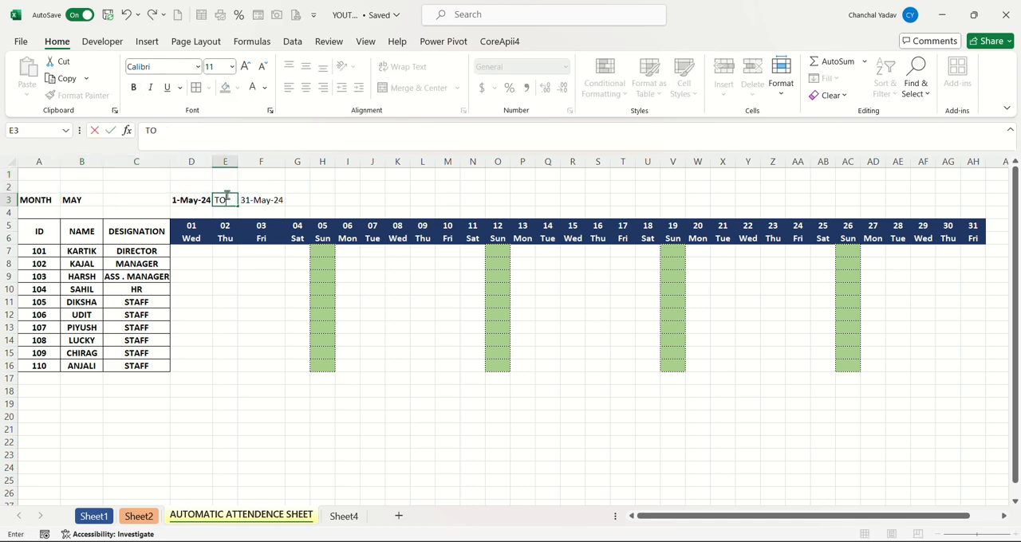
left_click(269, 199)
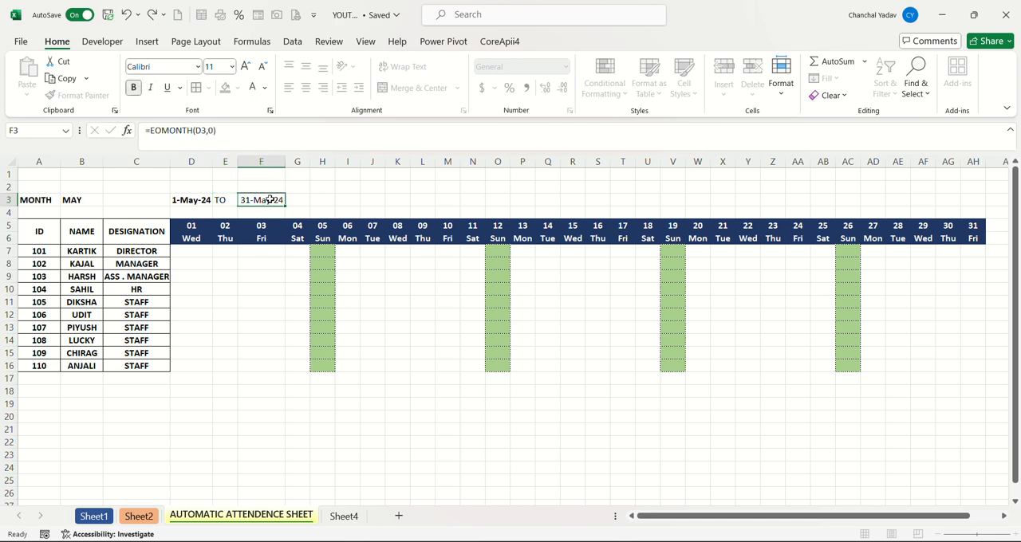
left_click(133, 87)
left_click(215, 201)
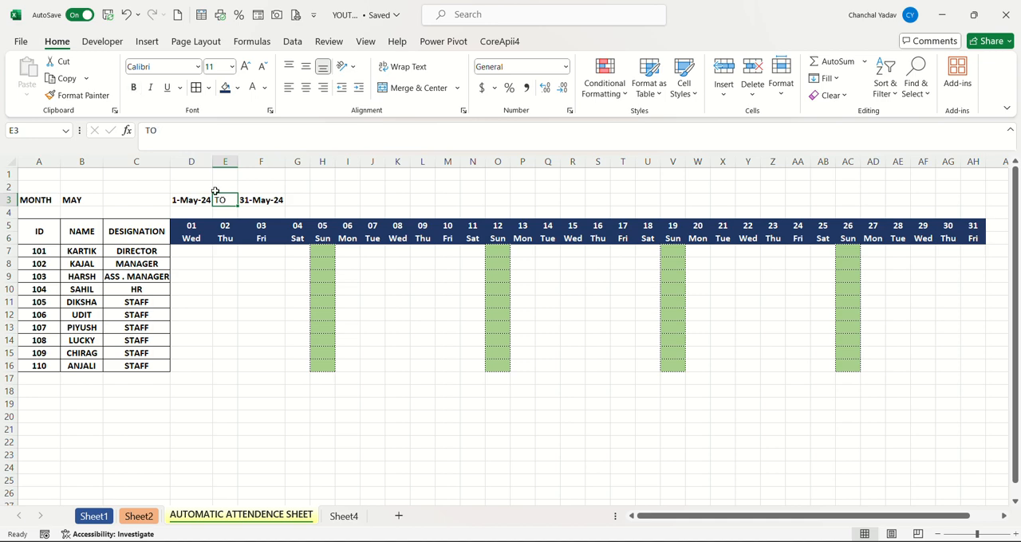
left_click(133, 87)
Enter the year 2024 in cell H3 and make it bold.
left_click(325, 200)
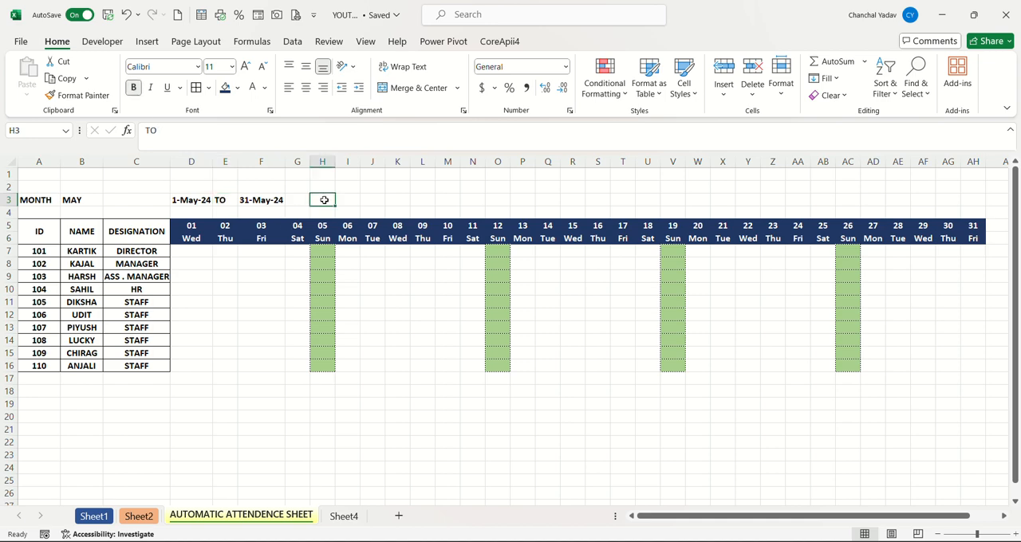
type("202")
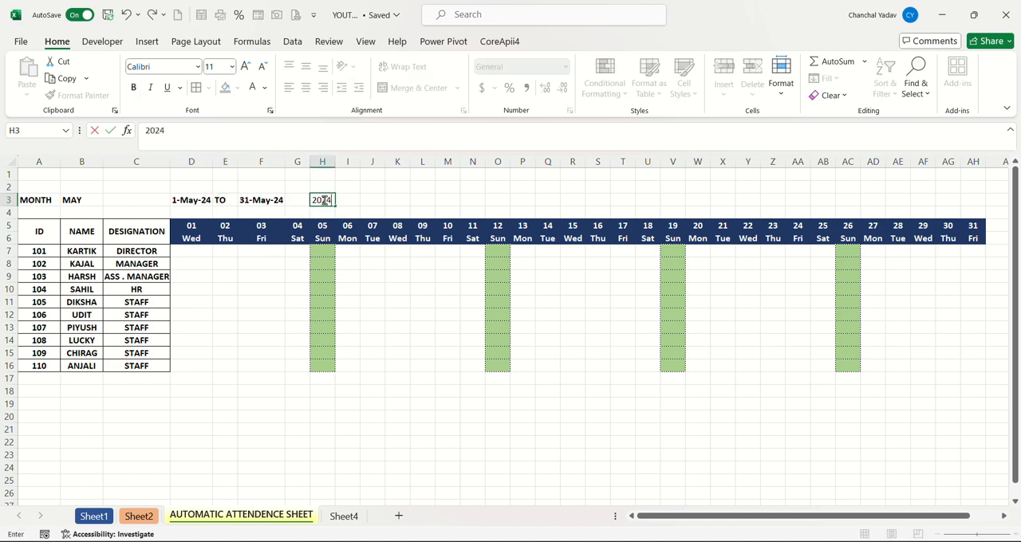
type("4")
left_click(368, 207)
left_click(324, 200)
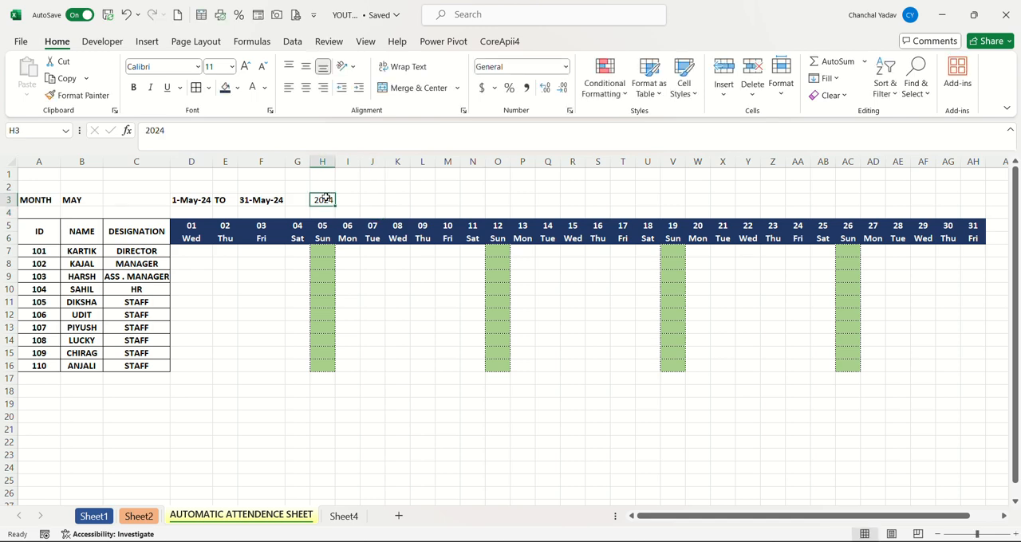
left_click(133, 89)
Rotate the text of the date and weekday headers in D5:AH6 upward.
left_click(199, 226)
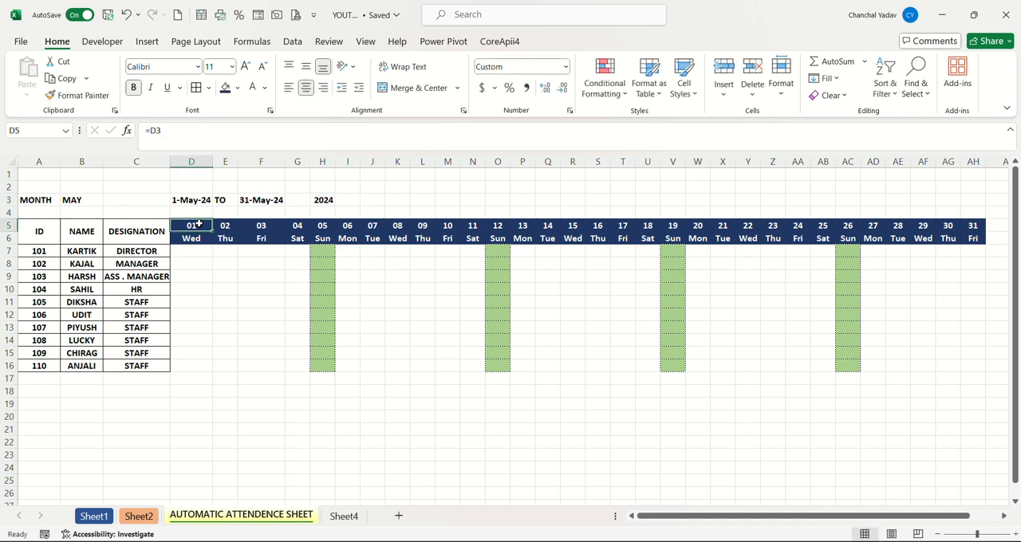
left_click_drag(199, 225, 976, 237)
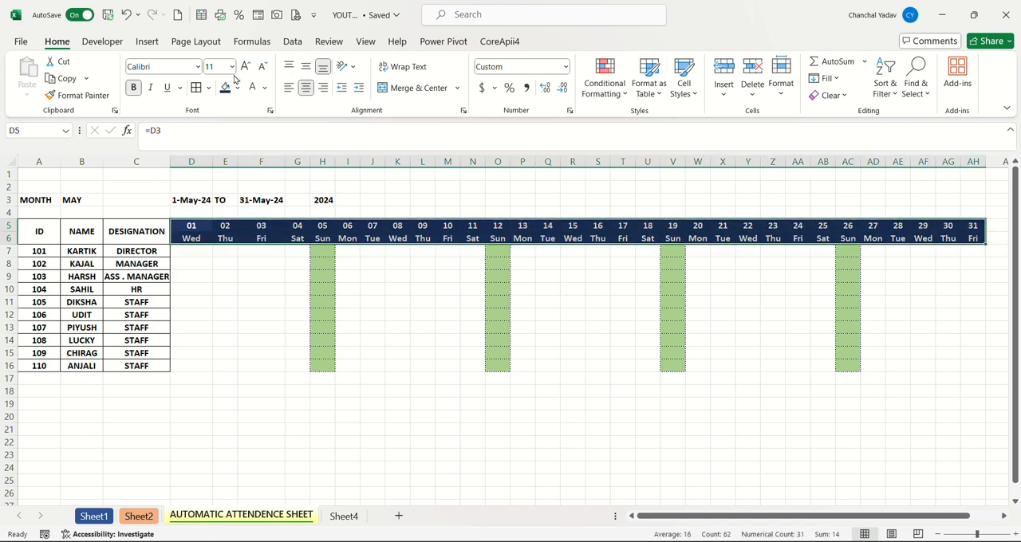
left_click(348, 67)
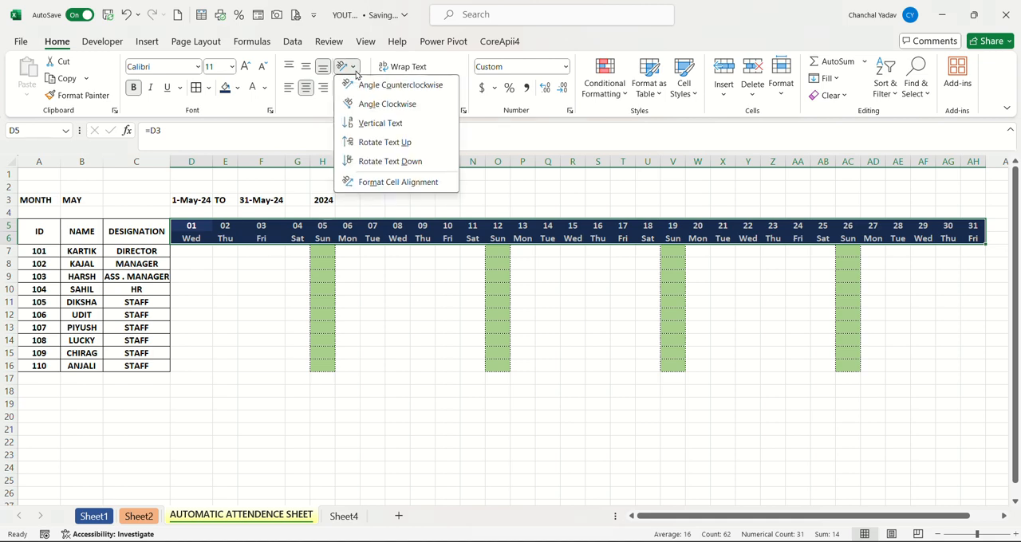
left_click(391, 147)
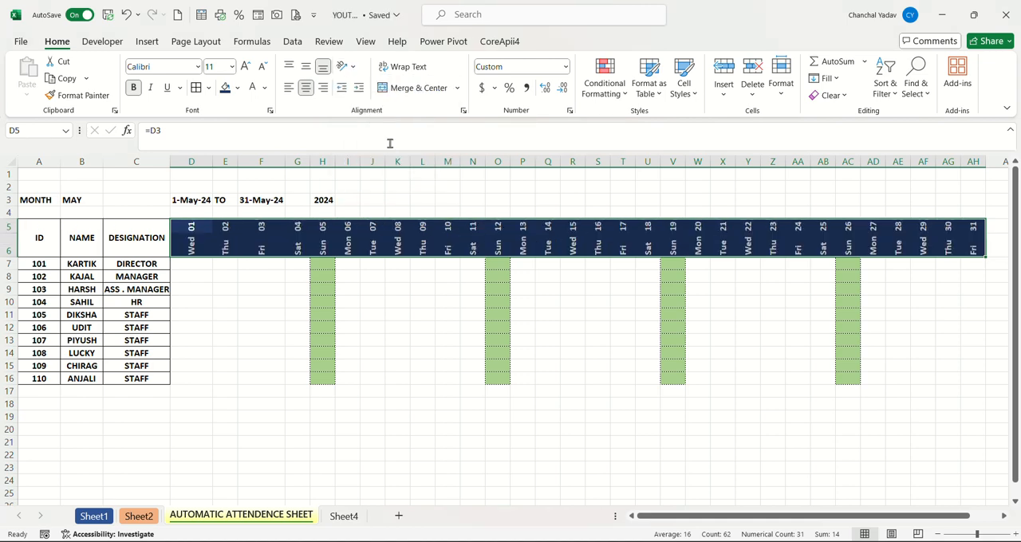
left_click(270, 341)
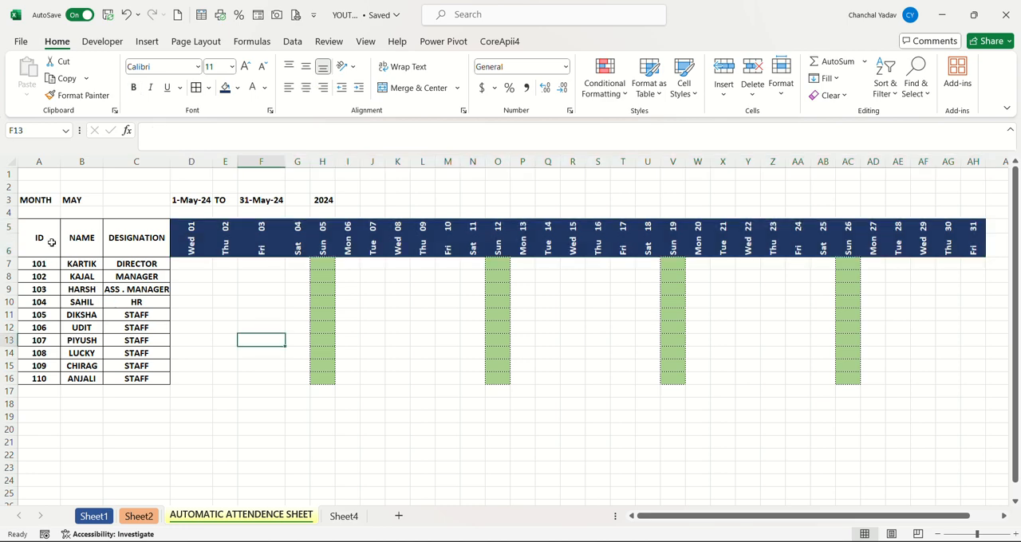
Fill the ID, NAME and DESIGNATION headers with standard green and make their text white.
left_click_drag(53, 242, 118, 226)
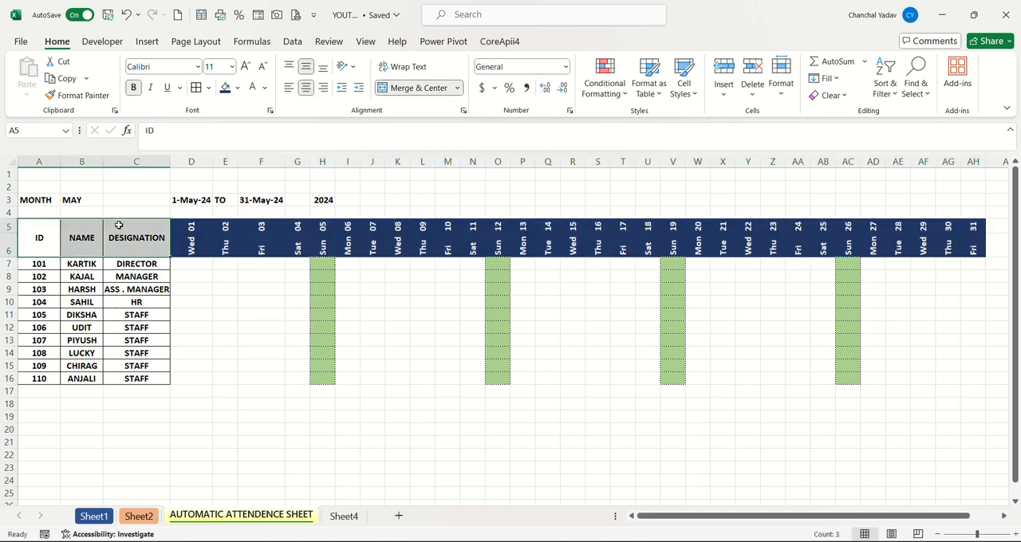
left_click(237, 88)
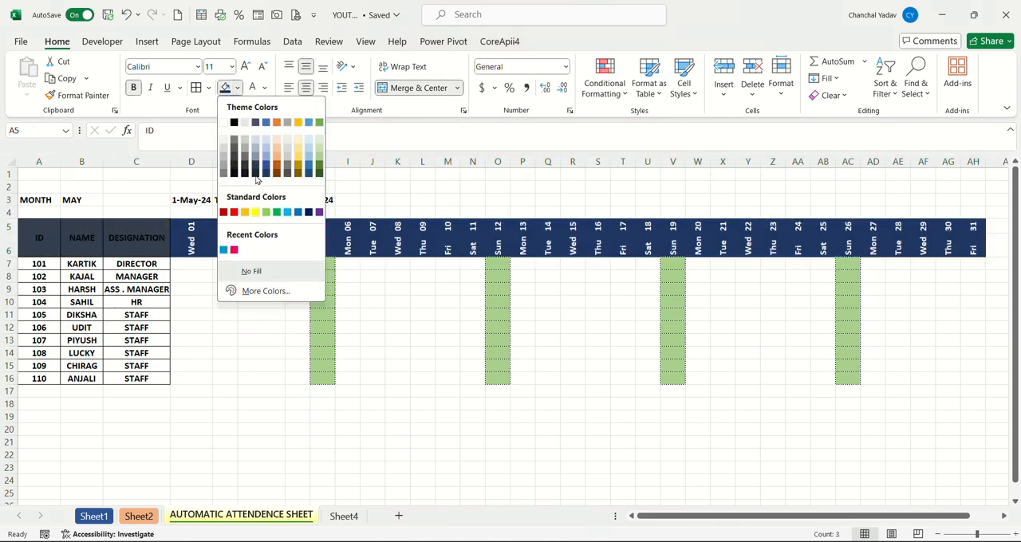
left_click(277, 213)
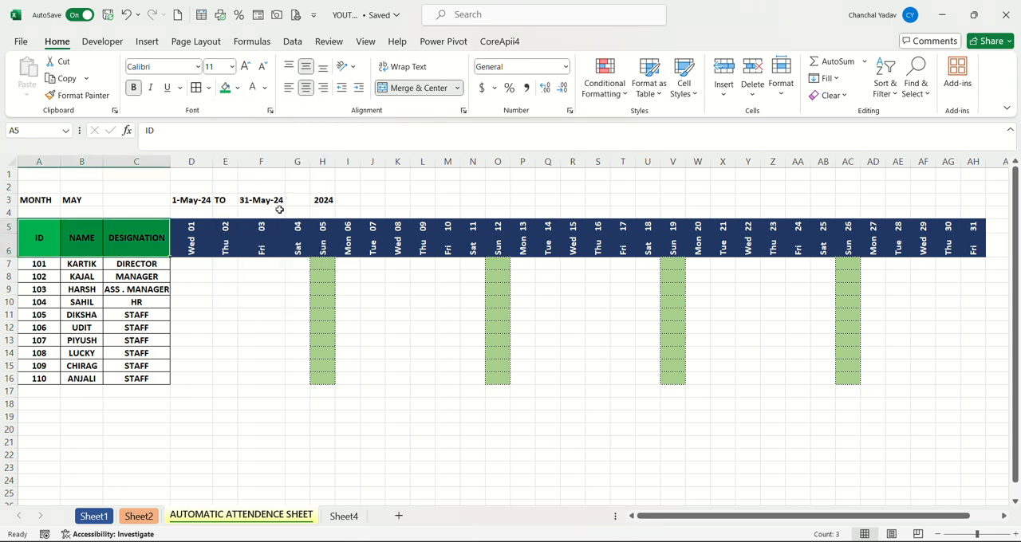
left_click(252, 89)
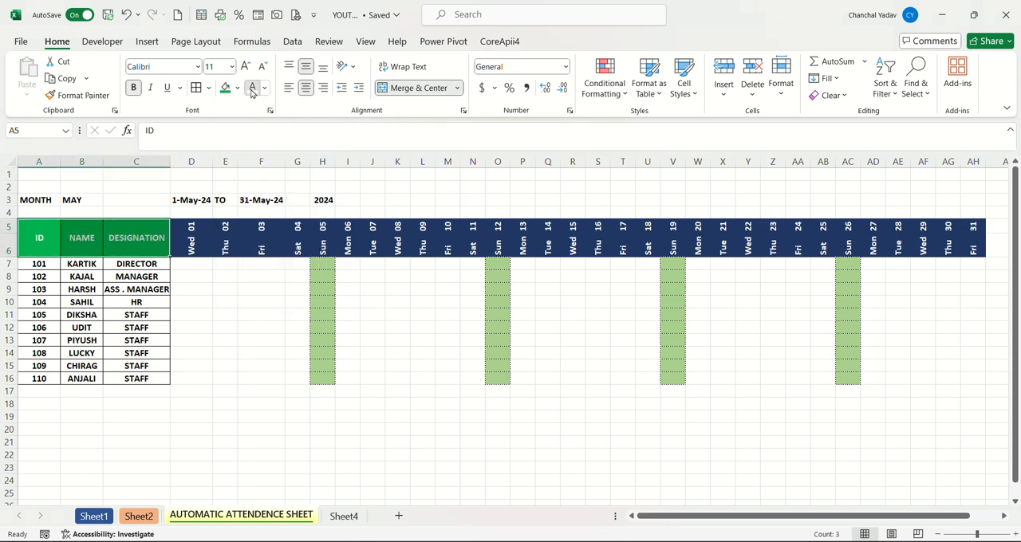
left_click(234, 169)
left_click(49, 176)
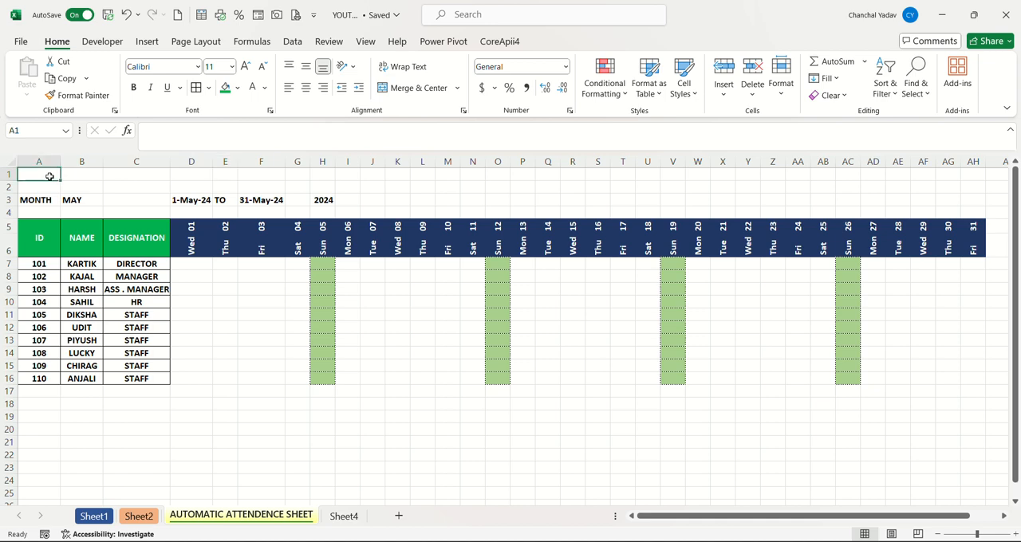
Merge and center A1:AH2 and enter the title AUTOMATIC ATTENDENCE SHEET in it.
left_click_drag(50, 178, 968, 189)
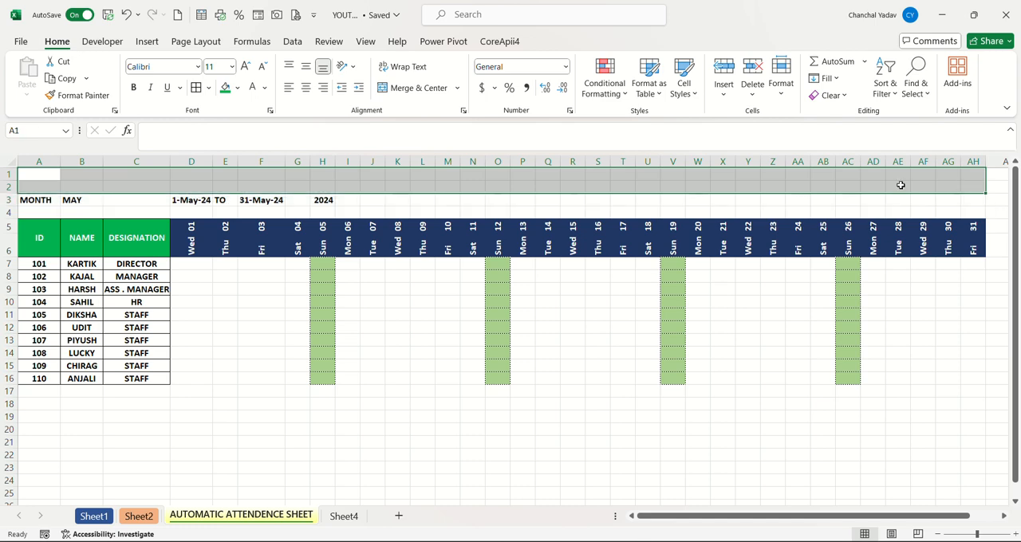
left_click(422, 88)
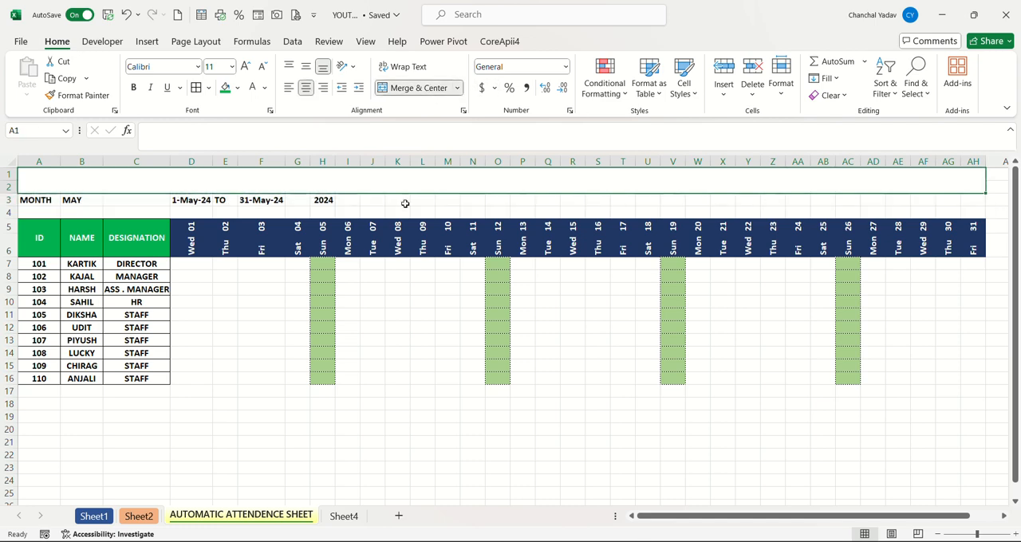
left_click(404, 208)
left_click_drag(405, 208, 387, 165)
left_click(382, 172)
type("AUTOMA")
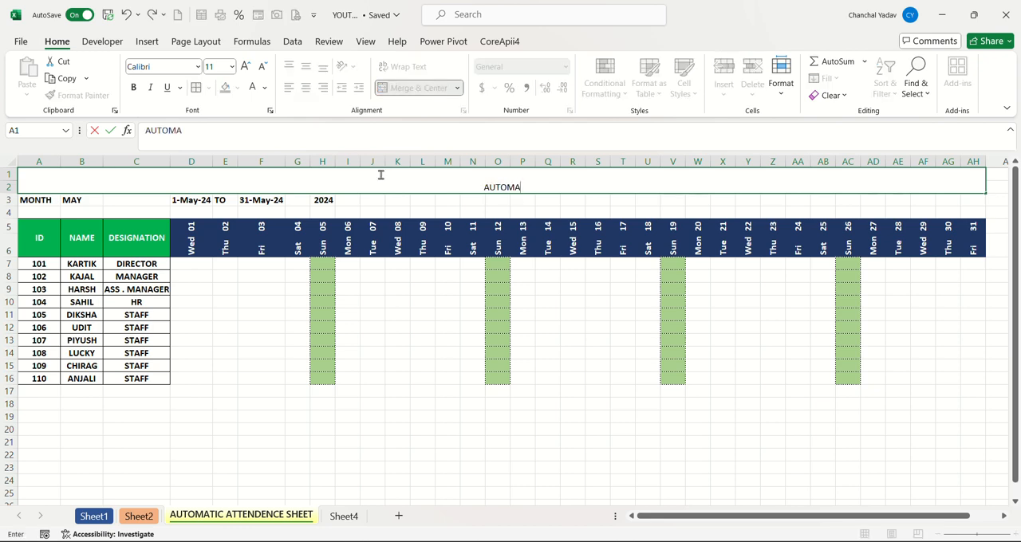
type("TIC ATTEN")
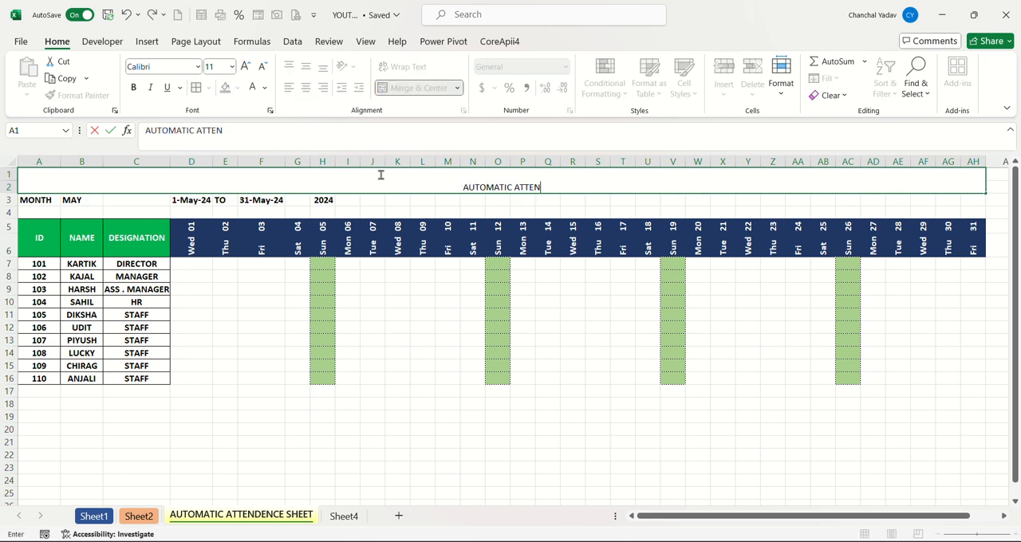
type("DENCE SHEET")
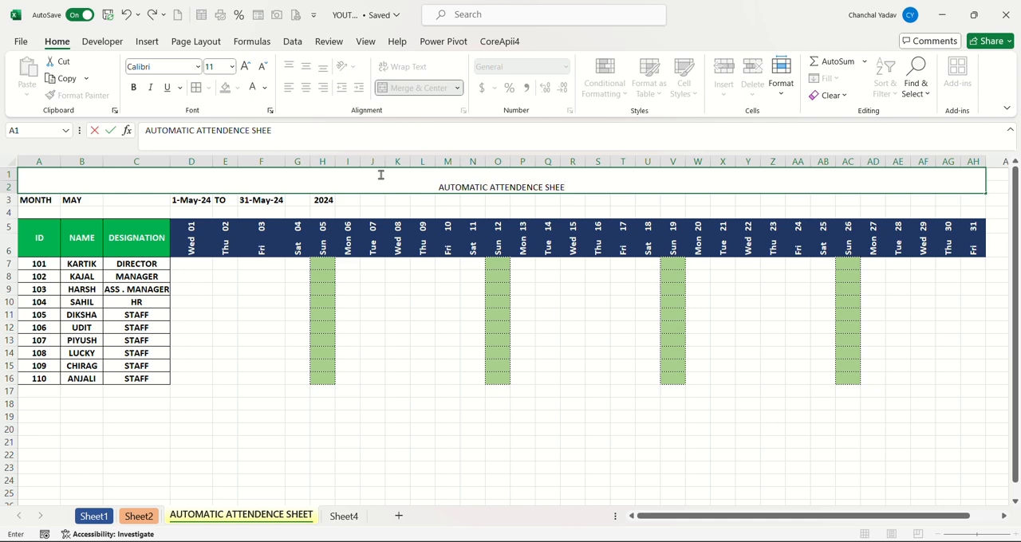
left_click(390, 202)
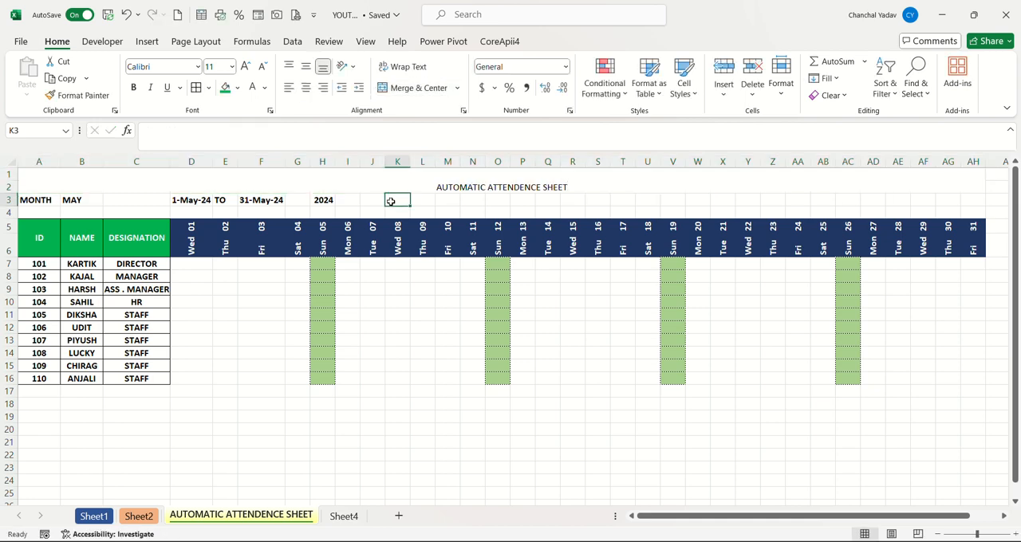
Format the sheet title as bold 18-point Arial Black and align it vertically to the middle.
left_click(390, 187)
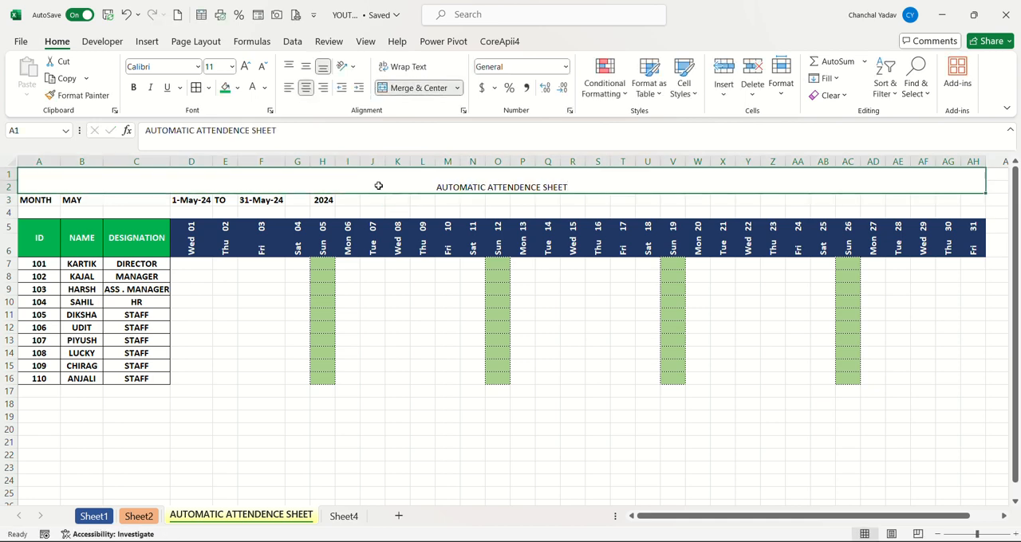
left_click(134, 88)
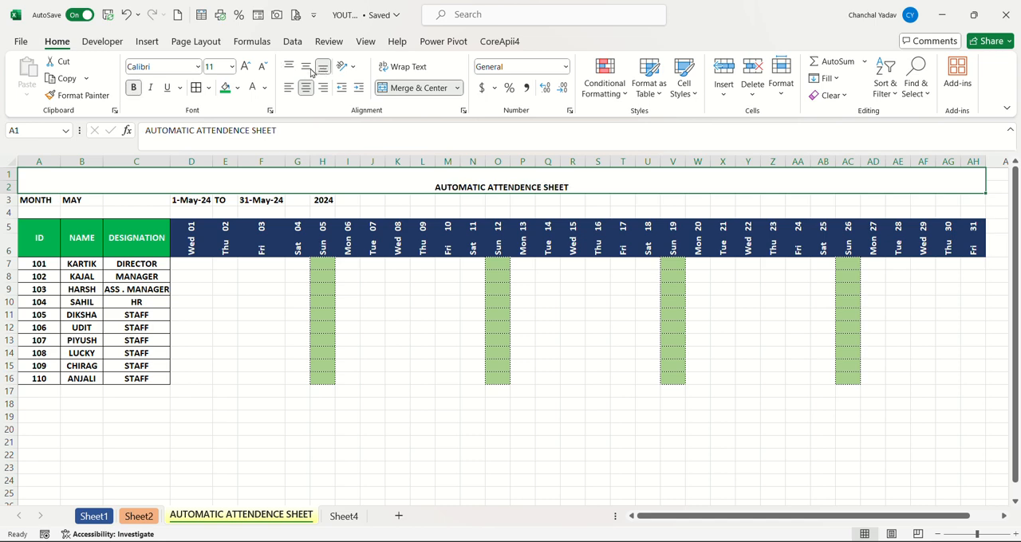
left_click(308, 68)
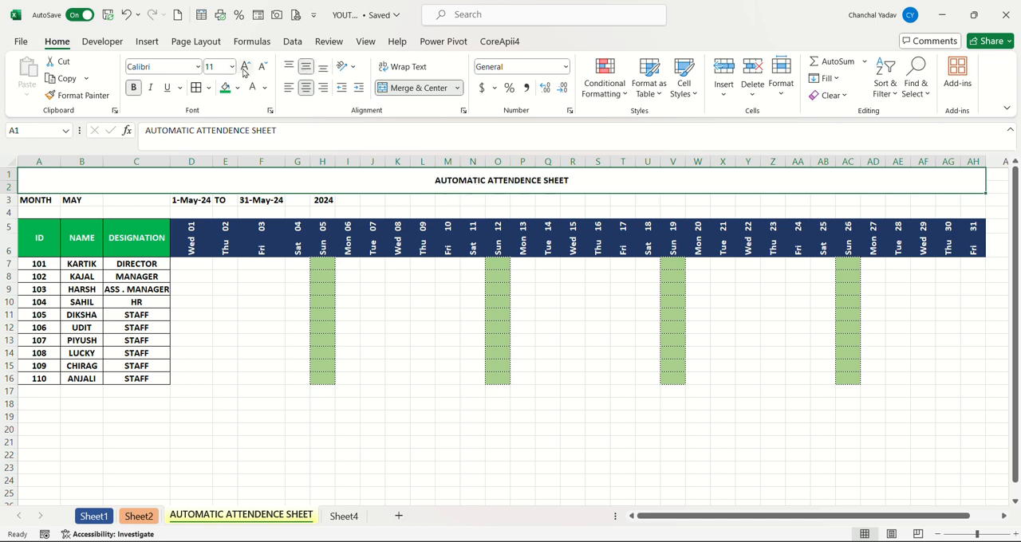
left_click(245, 68)
left_click(245, 68)
left_click(245, 68)
left_click(245, 69)
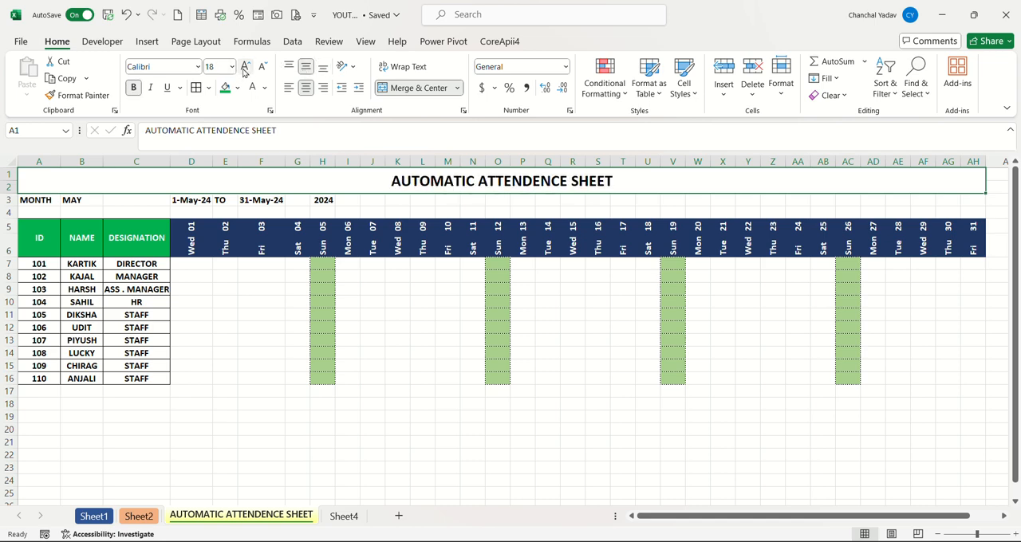
left_click(197, 67)
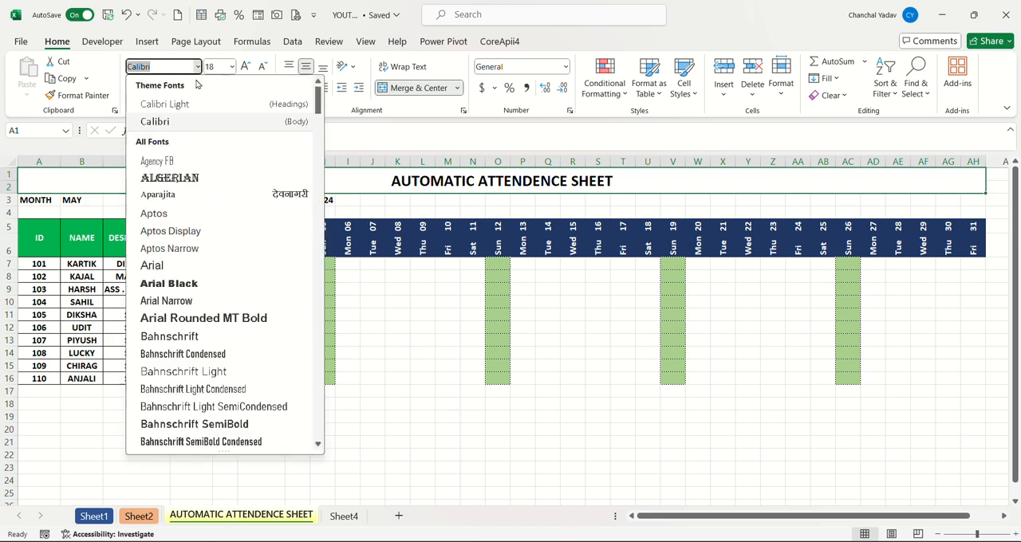
left_click(176, 284)
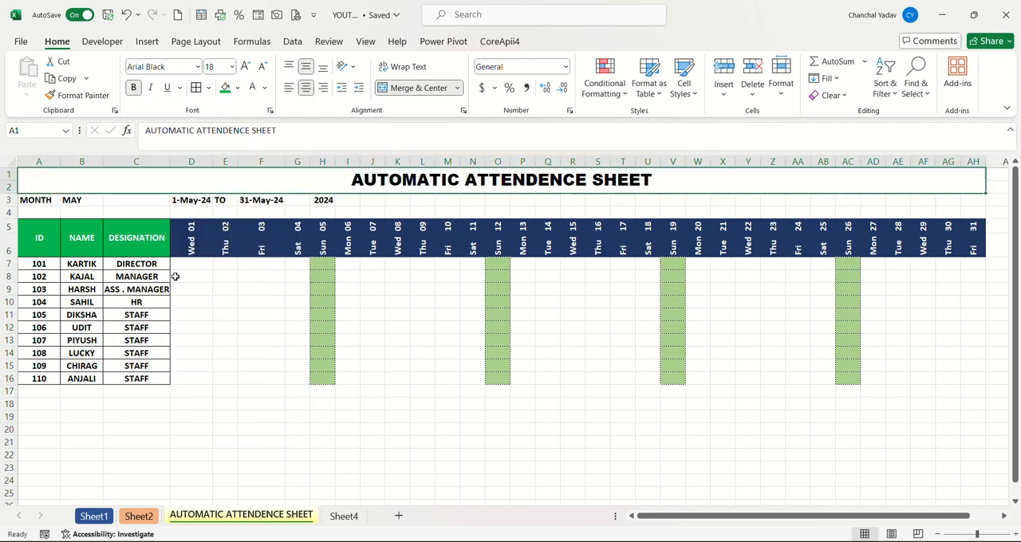
Fill the title banner with the recent pinkish-red color and make its text white.
left_click(237, 88)
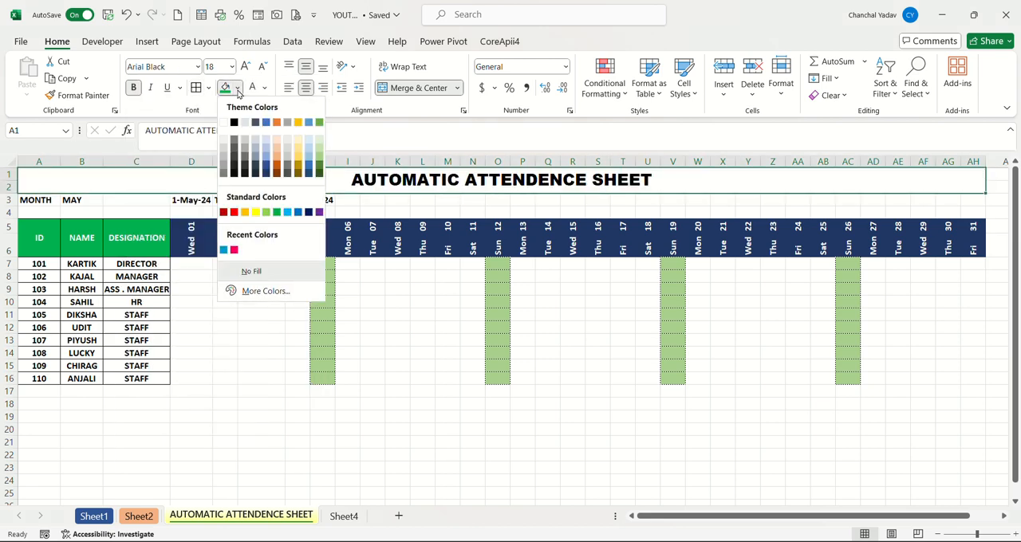
left_click(234, 251)
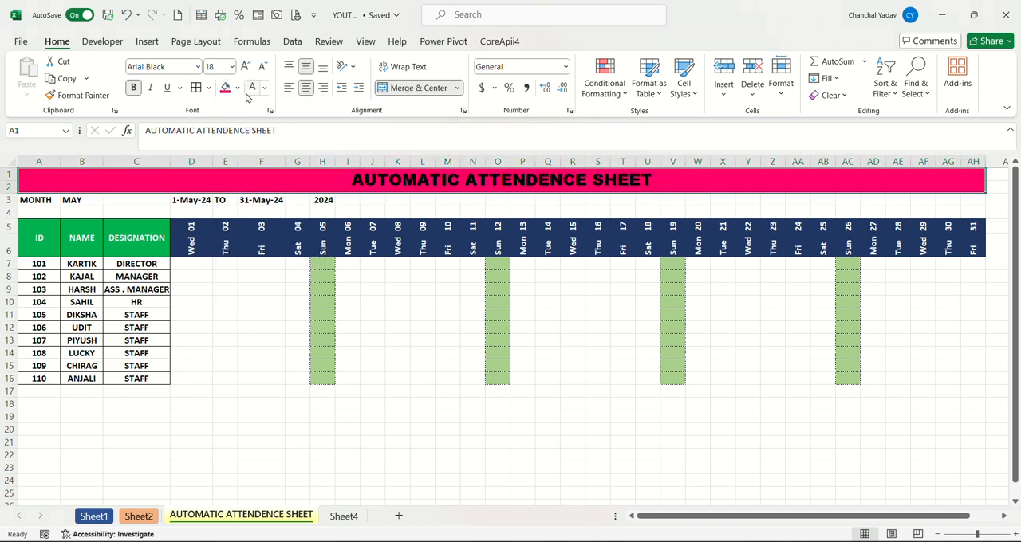
left_click(252, 93)
left_click(244, 351)
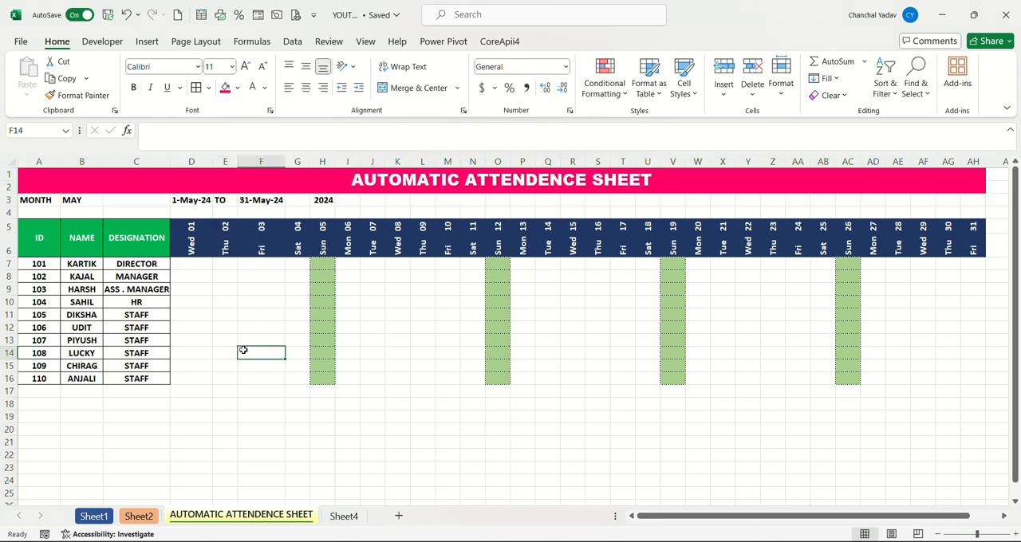
Test the month selector in B3 by choosing JUL, and set it back to MAY.
left_click(95, 200)
left_click(108, 200)
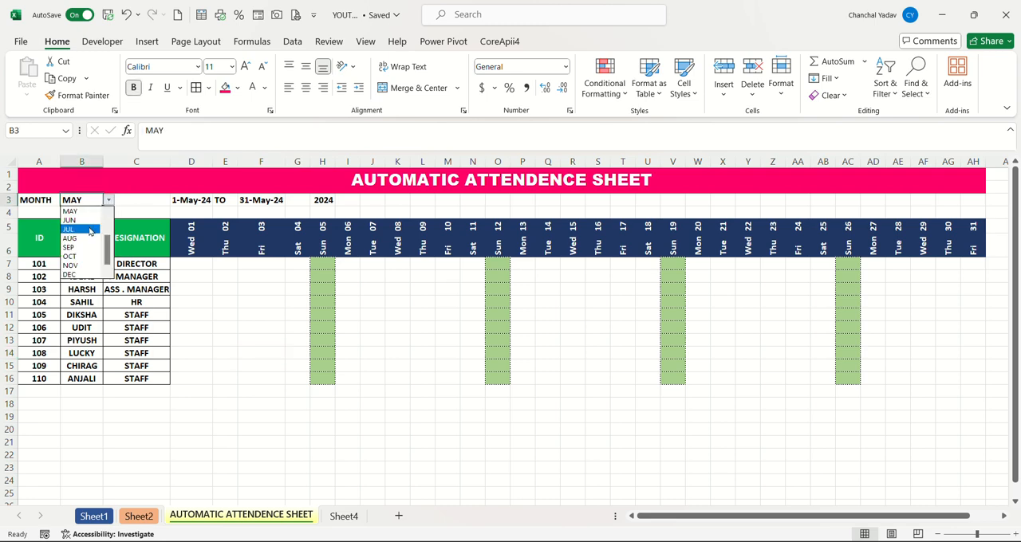
left_click(70, 228)
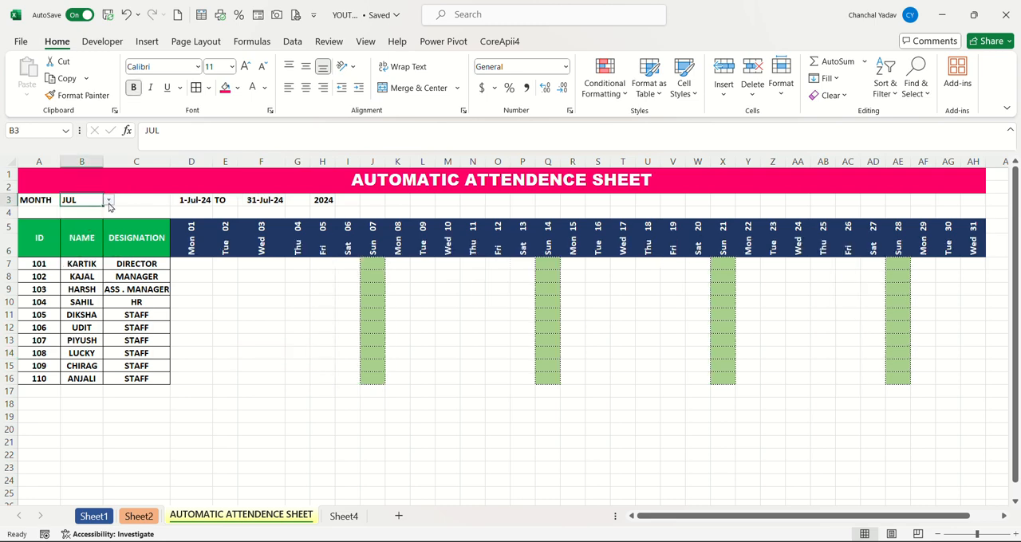
left_click(109, 202)
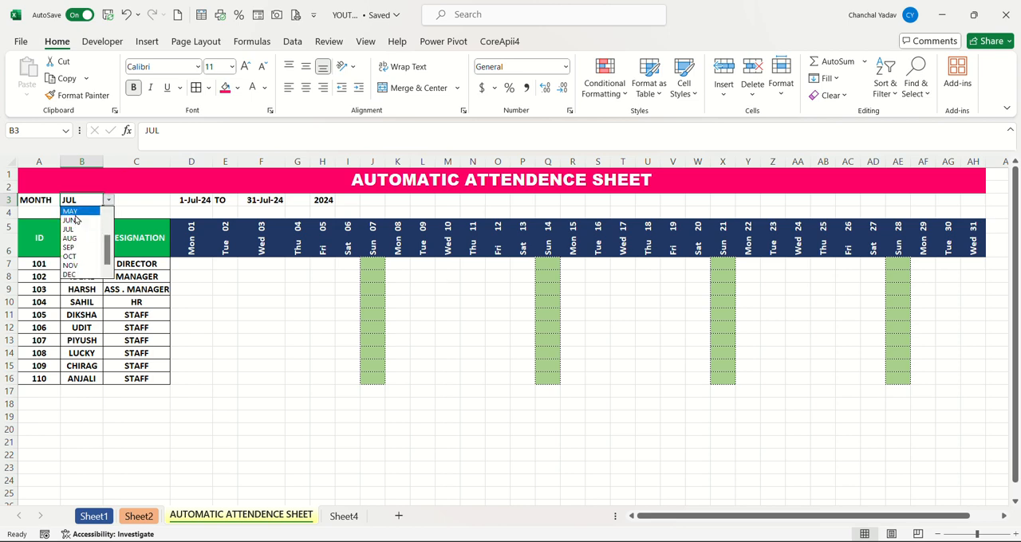
left_click(71, 211)
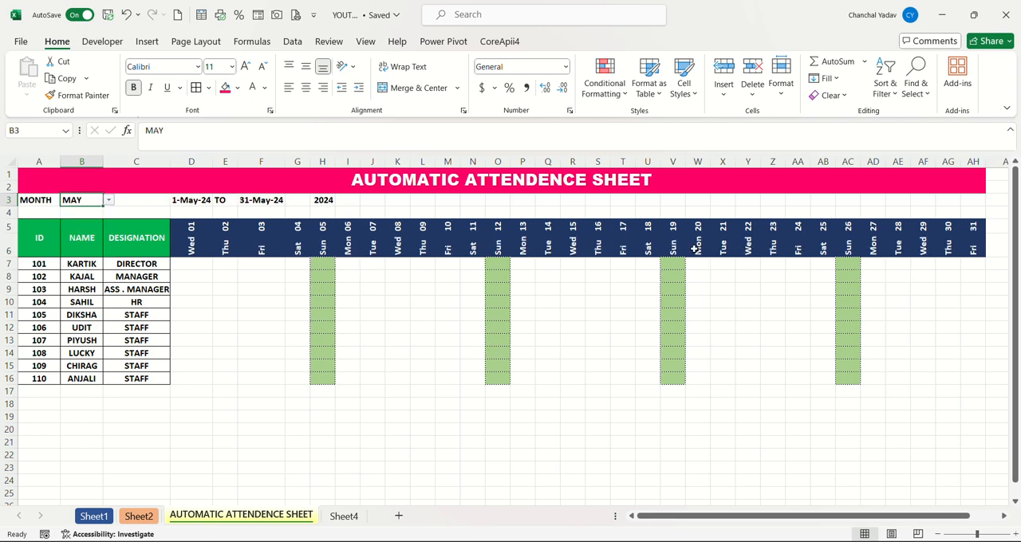